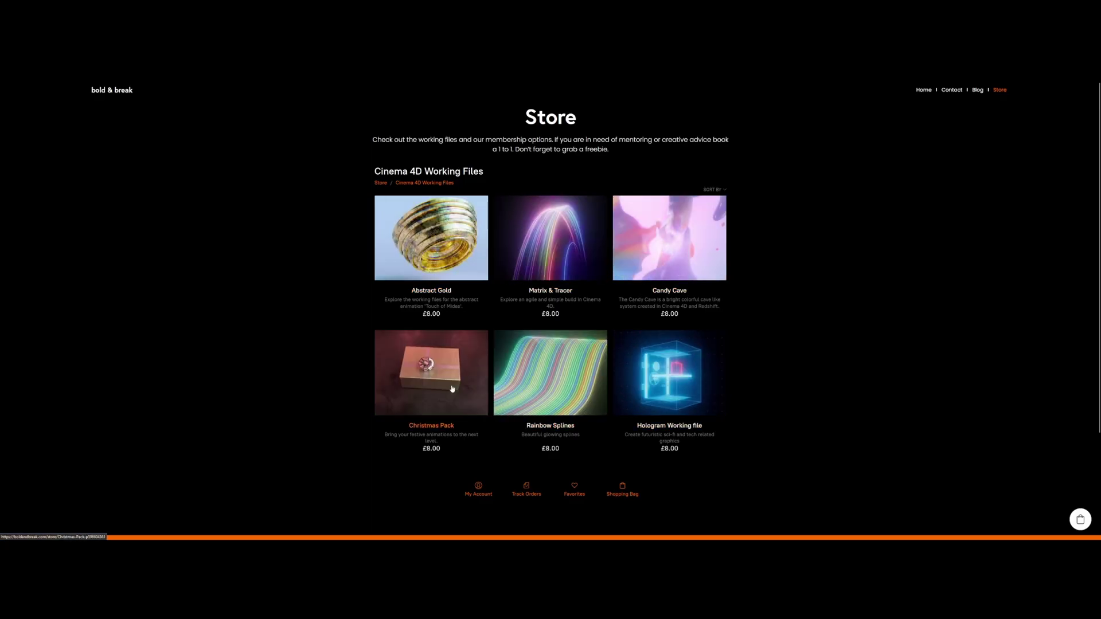
# - Look through the store's Matrix & Tracer product page and the After Effects working files category
pyautogui.click(550, 241)
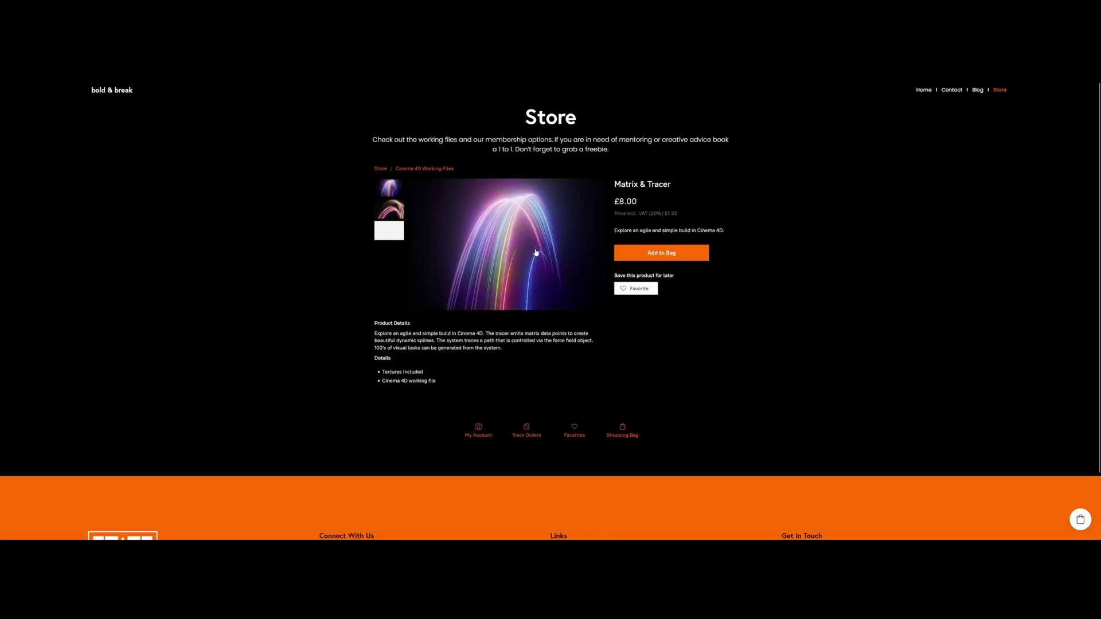
pyautogui.click(380, 169)
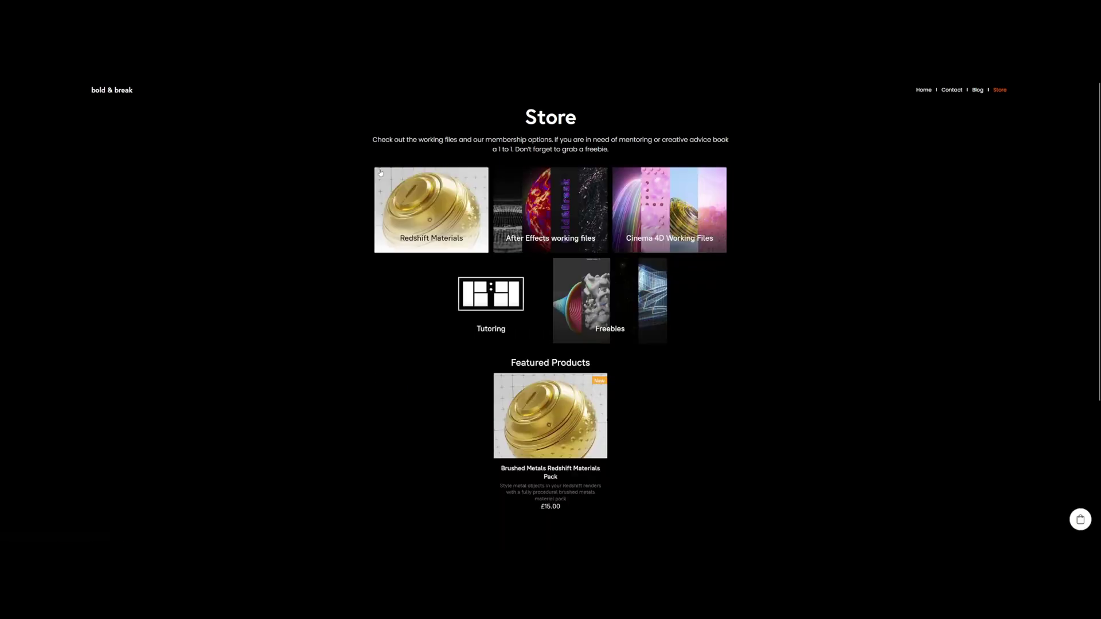
pyautogui.click(605, 211)
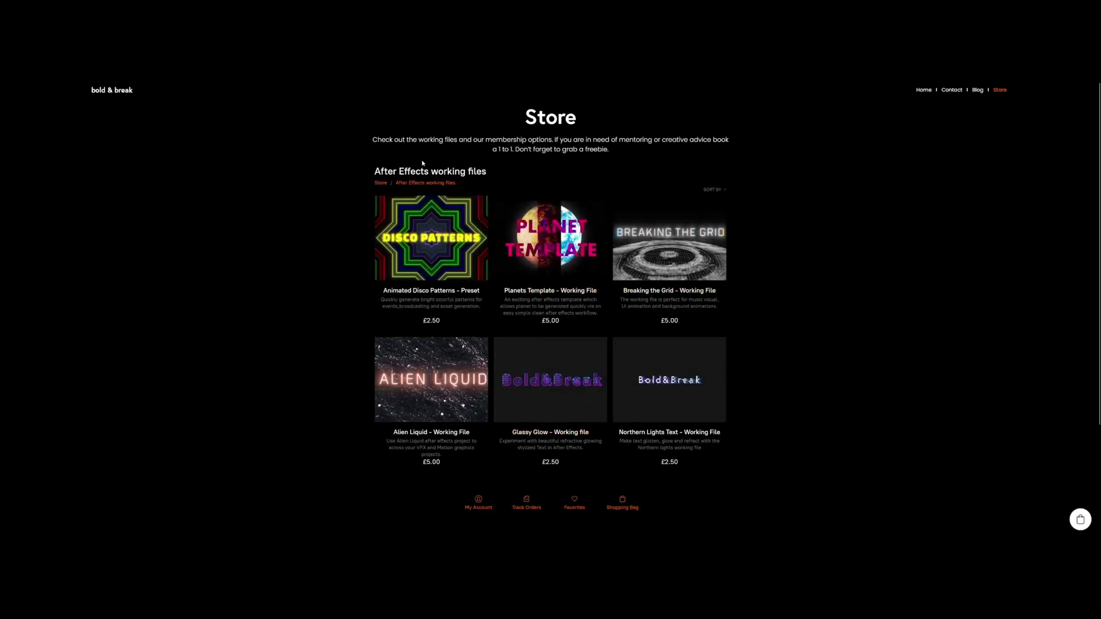
pyautogui.click(380, 182)
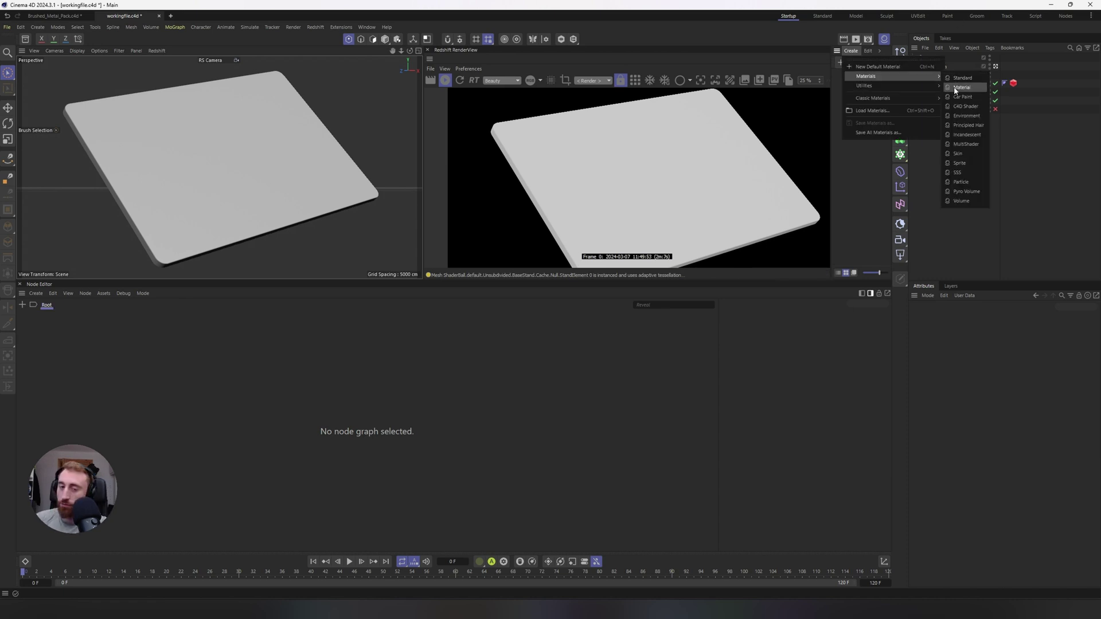
# - Create a Redshift Material with its reflection BRDF set to GGX and its diffuse weight set to 0
pyautogui.click(955, 89)
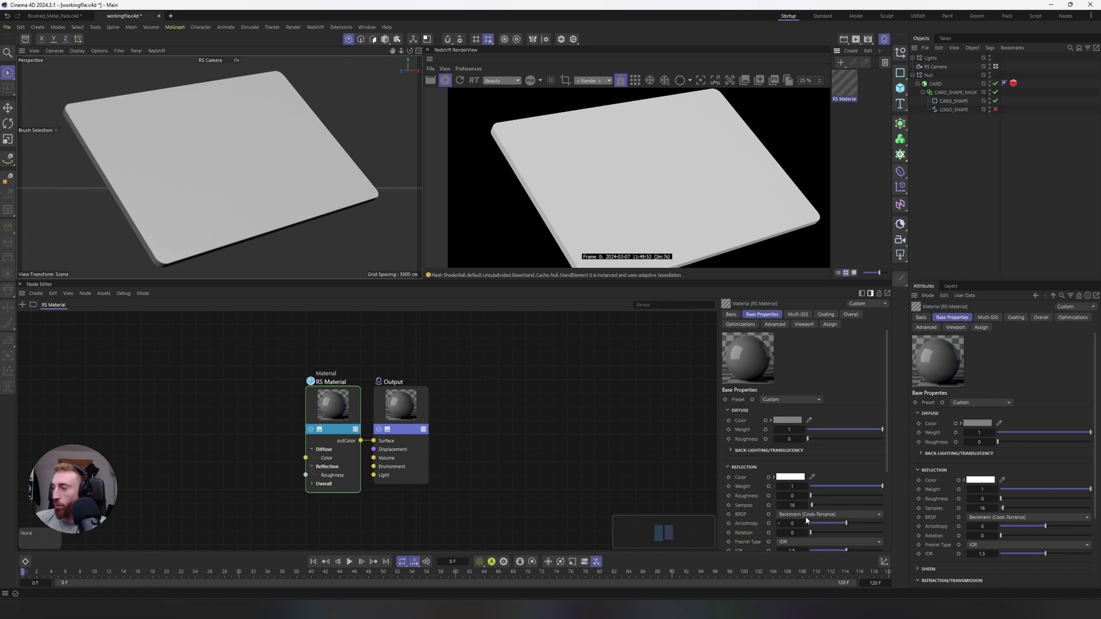
pyautogui.click(794, 517)
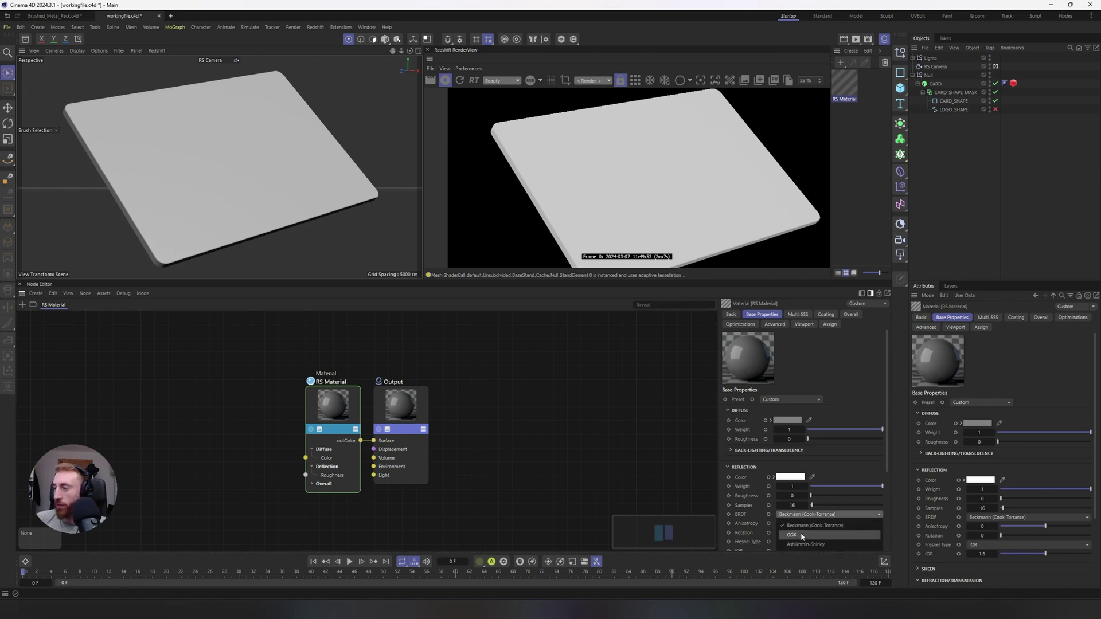
pyautogui.click(803, 535)
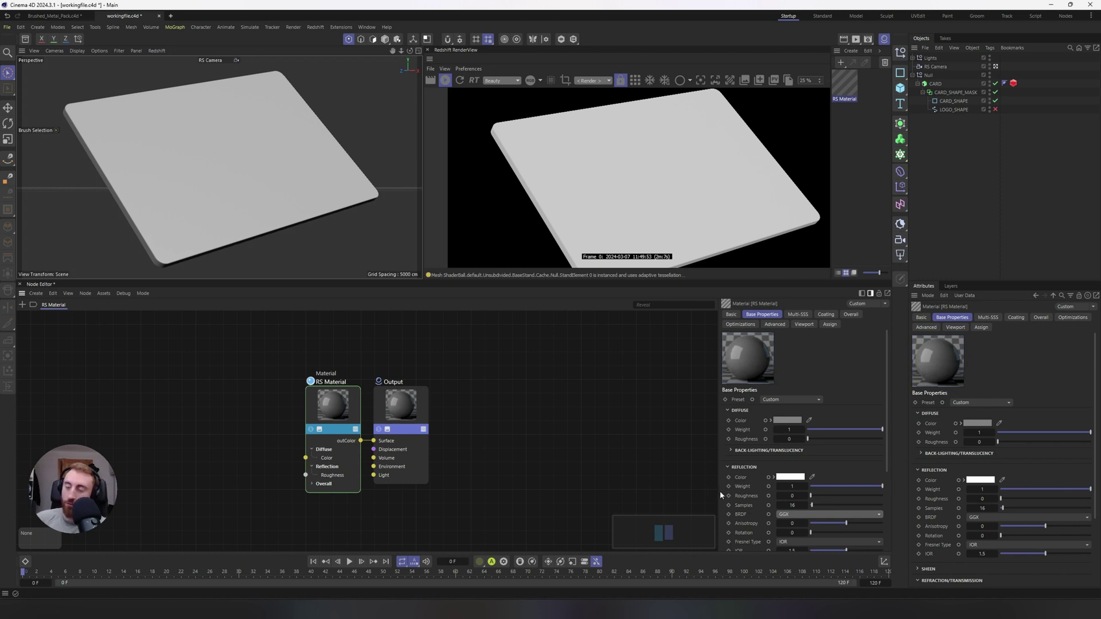
pyautogui.moveTo(879, 429); pyautogui.dragTo(696, 431)
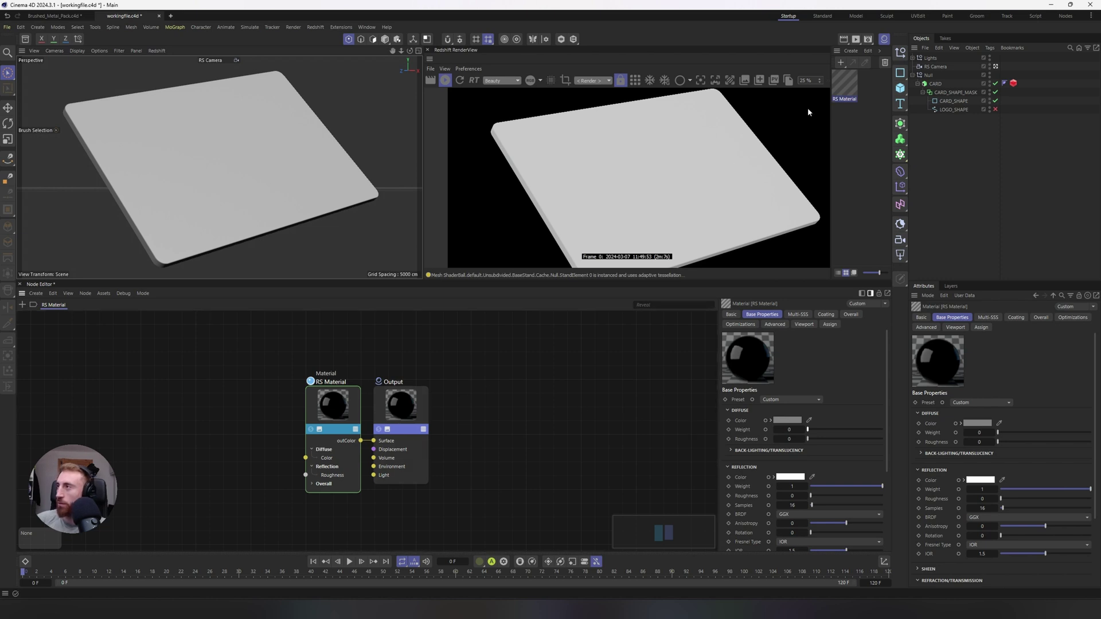
# - Assign the new material to the CARD object and set its reflection roughness to 0.15 and anisotropy to 0.2
pyautogui.moveTo(936, 85); pyautogui.dragTo(936, 86)
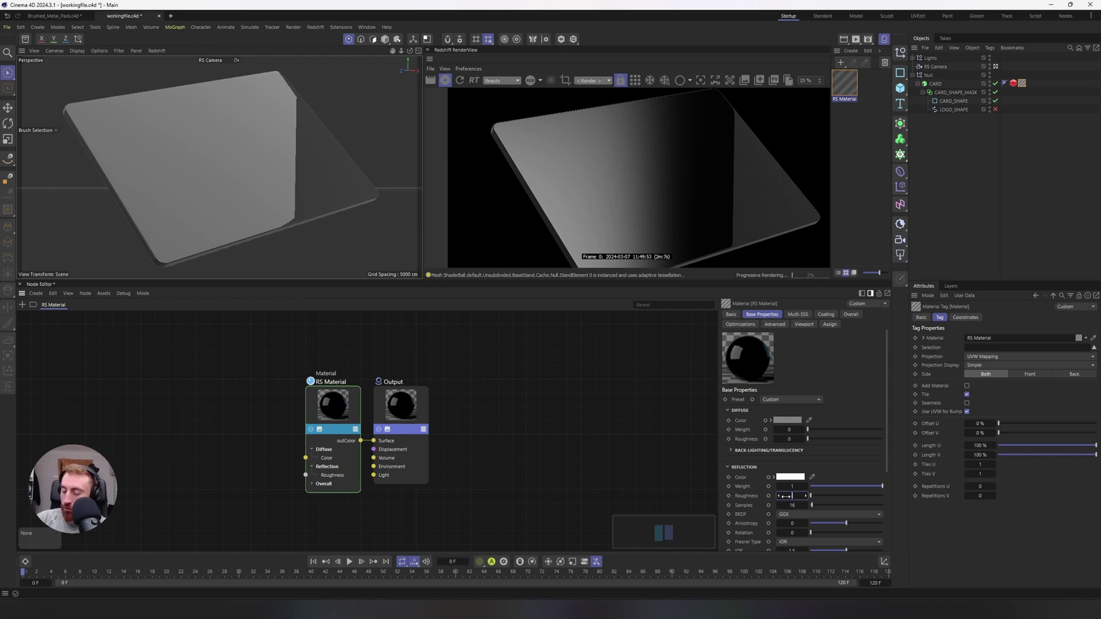
pyautogui.moveTo(786, 497); pyautogui.dragTo(794, 496)
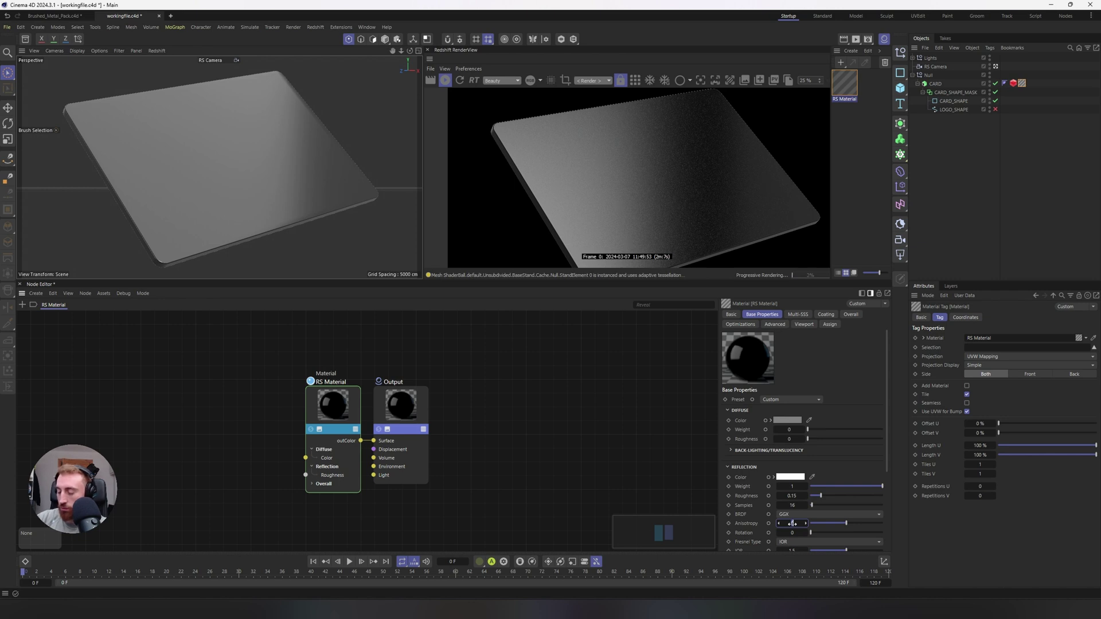
pyautogui.moveTo(792, 524); pyautogui.dragTo(803, 524)
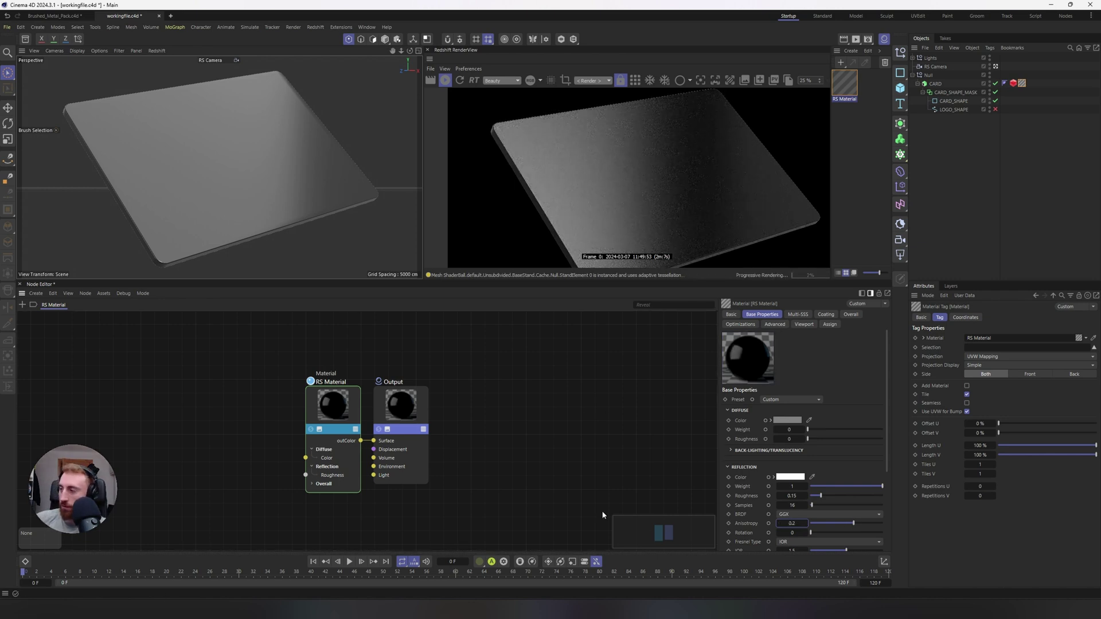
# - Set the material's Fresnel Type to Metalness and give its Reflectivity a neutral light grey color
pyautogui.scroll(-3, 749, 492)
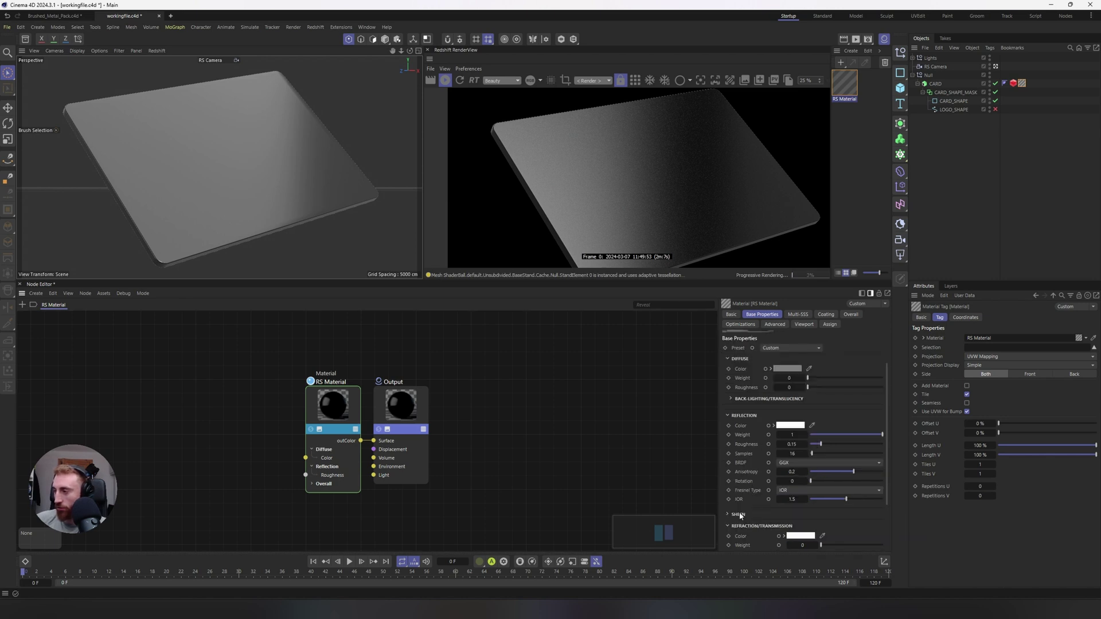
pyautogui.click(811, 490)
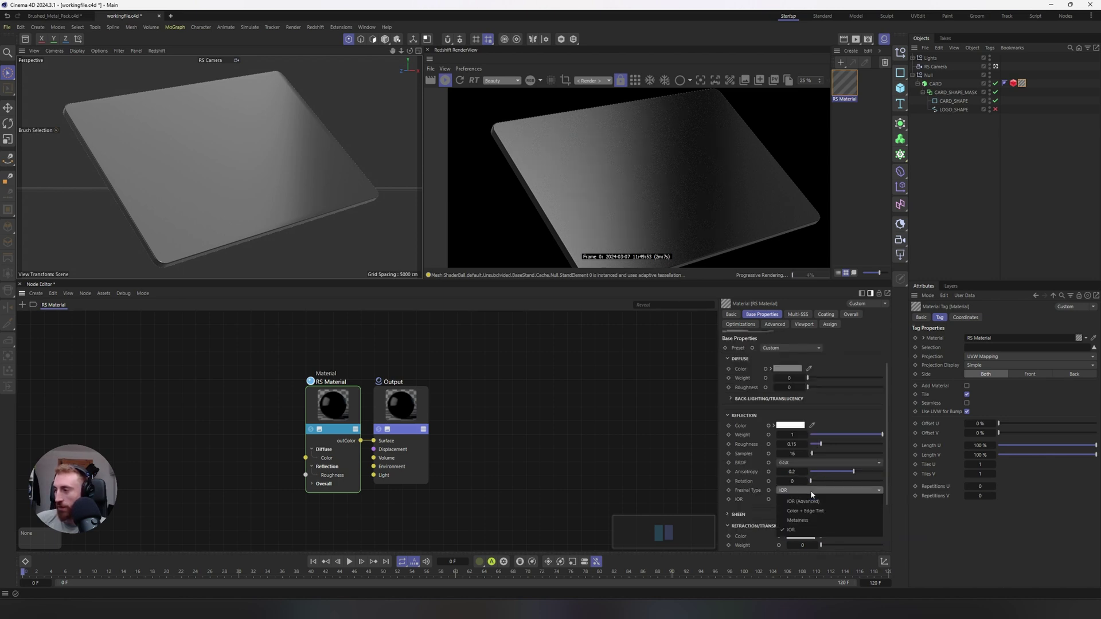
pyautogui.click(824, 521)
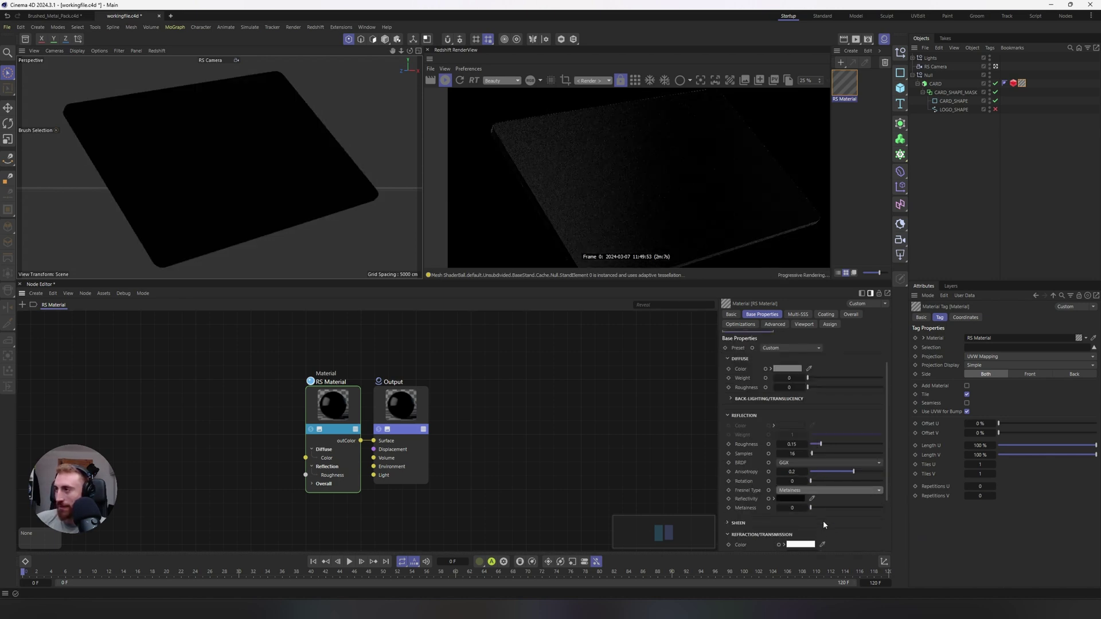
pyautogui.click(803, 498)
pyautogui.moveTo(712, 580); pyautogui.dragTo(706, 567)
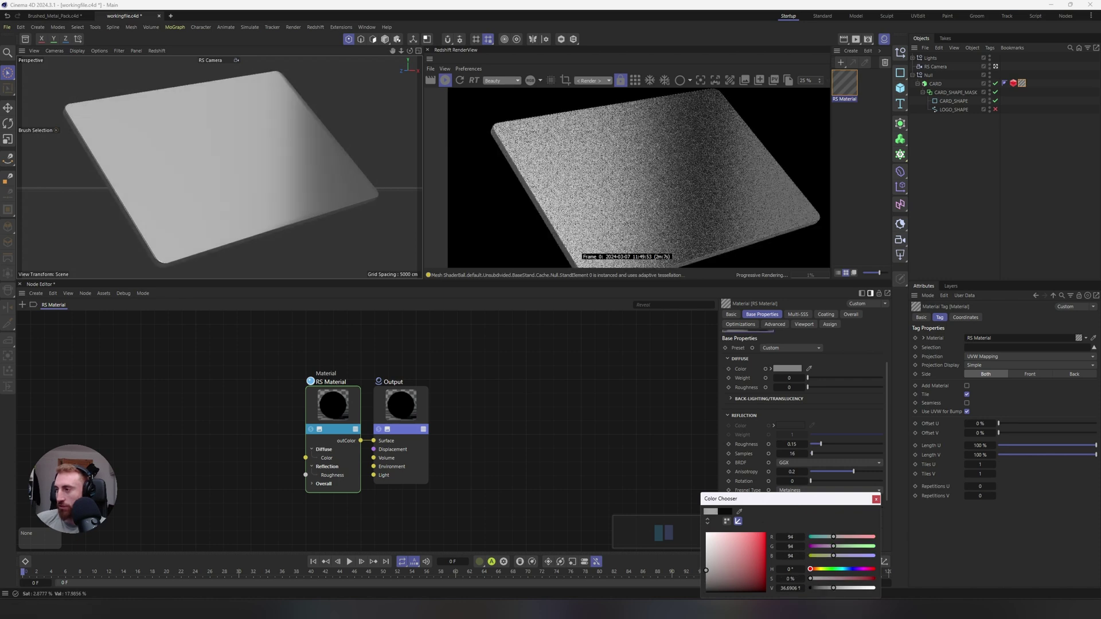
pyautogui.click(875, 500)
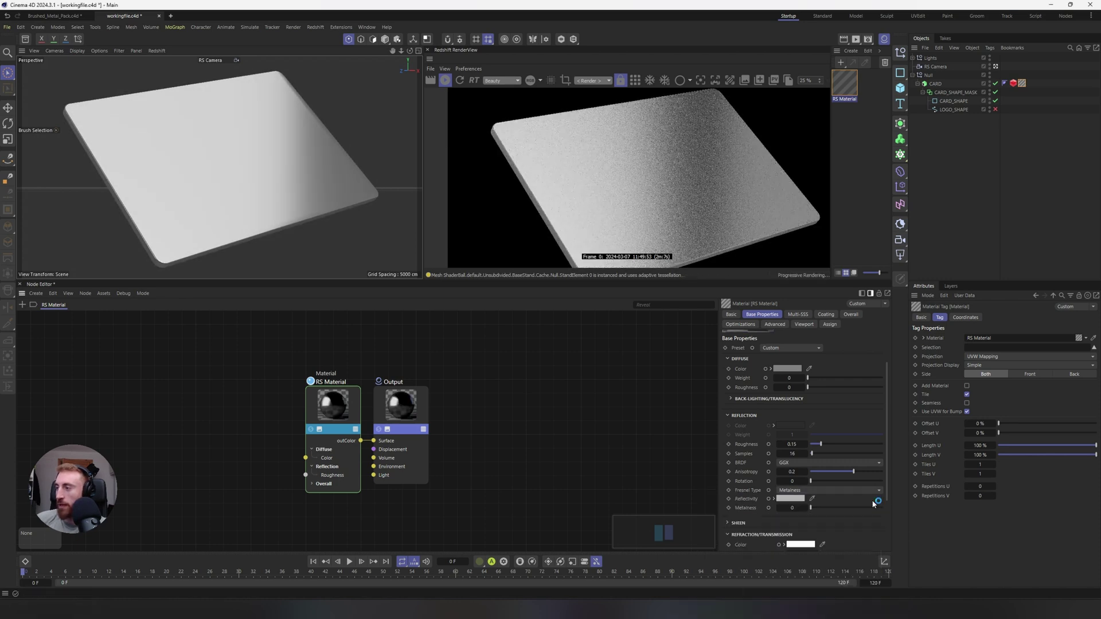
# - Try the Color + Edge Tint Fresnel Type on the material, returning to Metalness
pyautogui.click(797, 491)
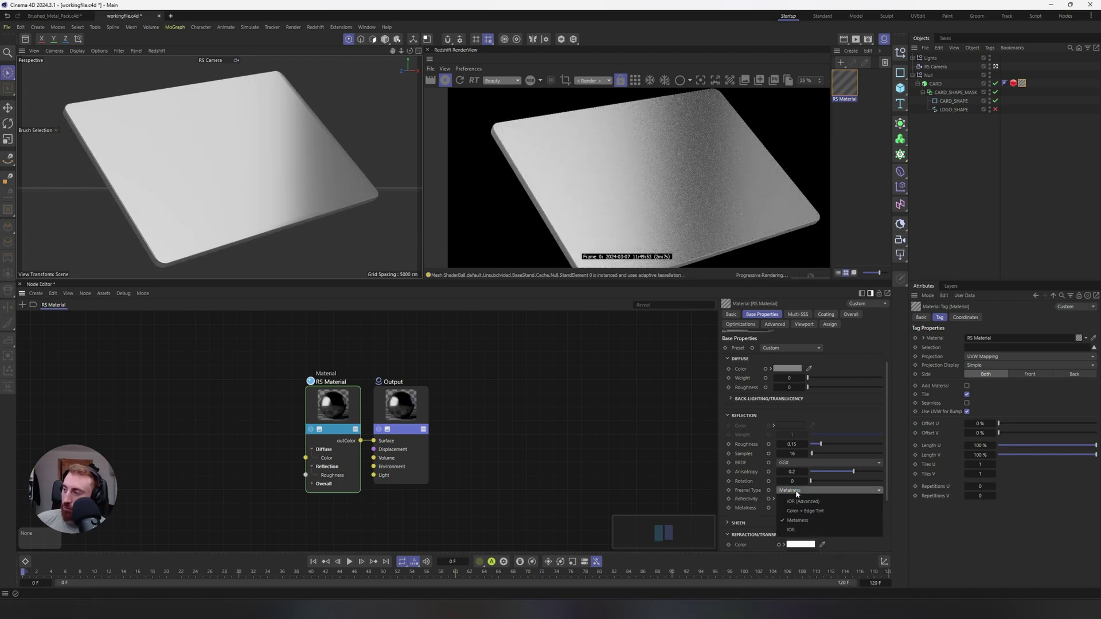
pyautogui.click(805, 513)
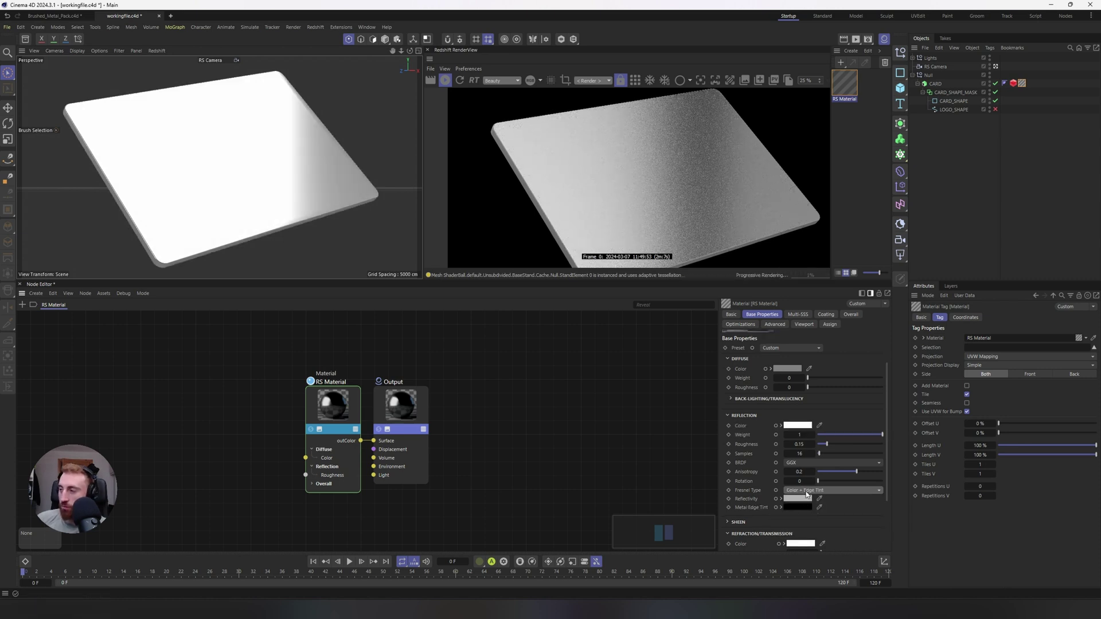
pyautogui.click(806, 491)
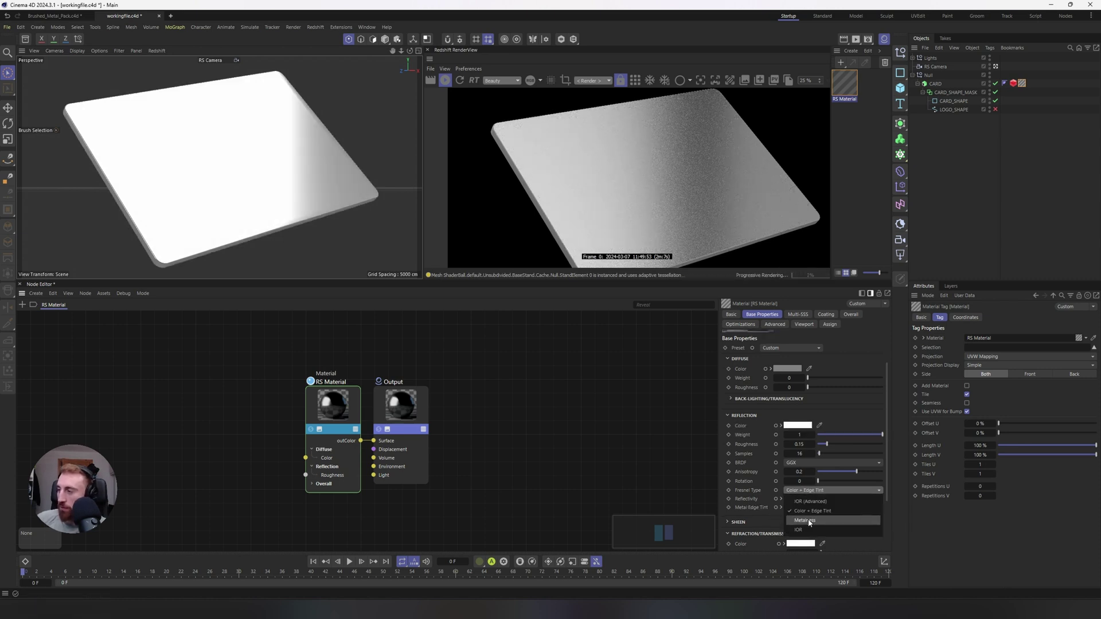
pyautogui.click(808, 516)
# - Change the material's Reflectivity to a slightly warm light grey
pyautogui.click(791, 498)
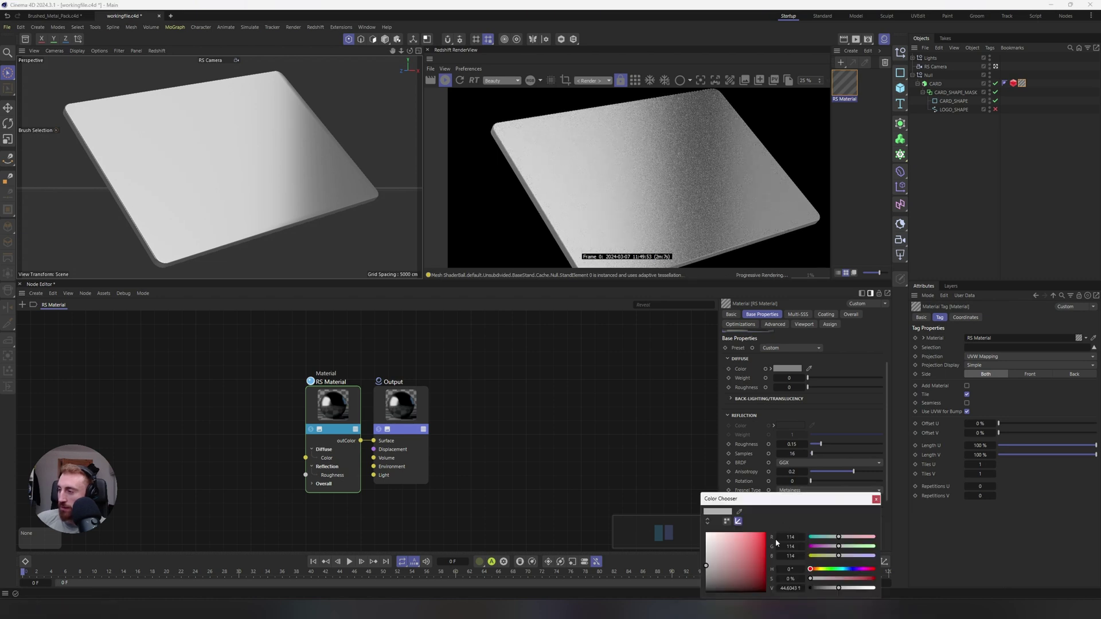
pyautogui.moveTo(757, 563)
pyautogui.mouseDown()
pyautogui.moveTo(755, 551)
pyautogui.moveTo(708, 548)
pyautogui.moveTo(709, 560)
pyautogui.mouseUp()
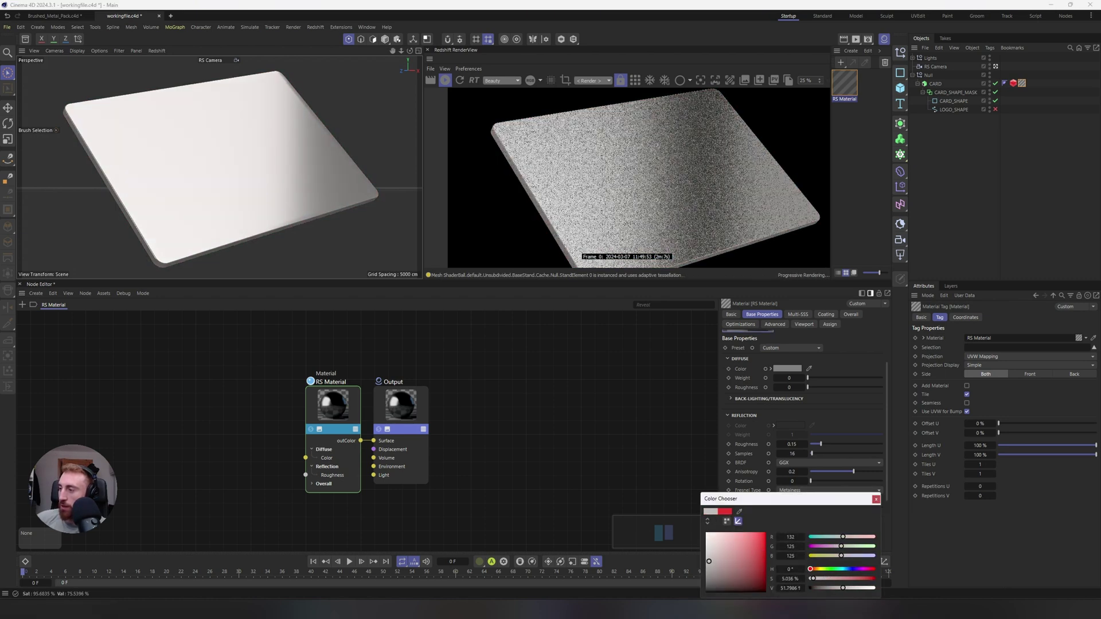
# - Compare the Color + Edge Tint Fresnel Type with the adjusted reflectivity, and restore Metalness
pyautogui.click(815, 491)
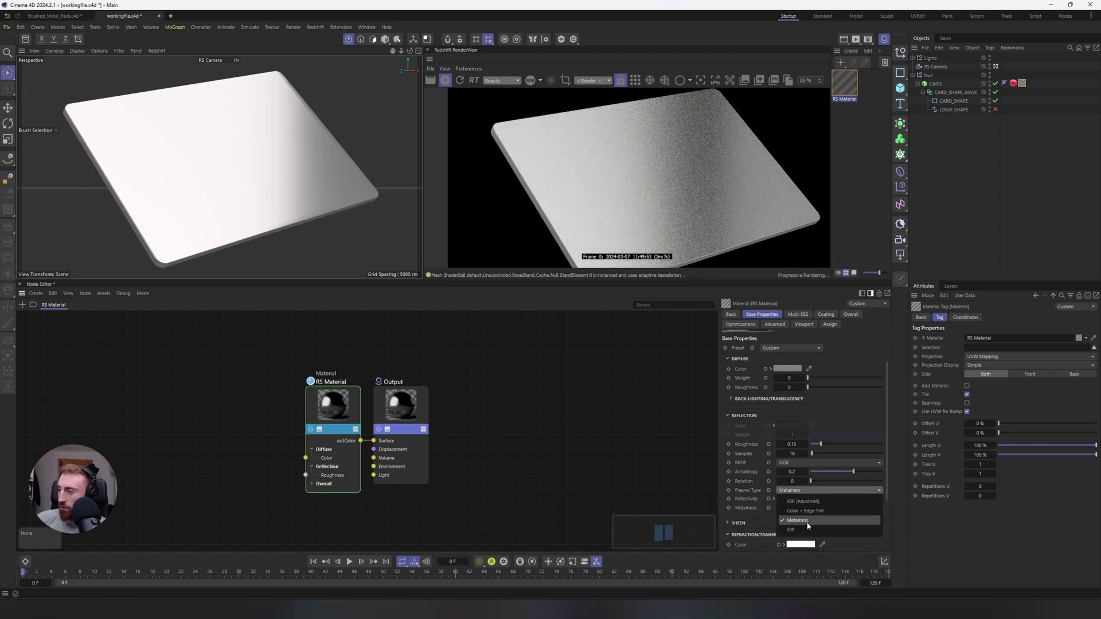
pyautogui.click(810, 516)
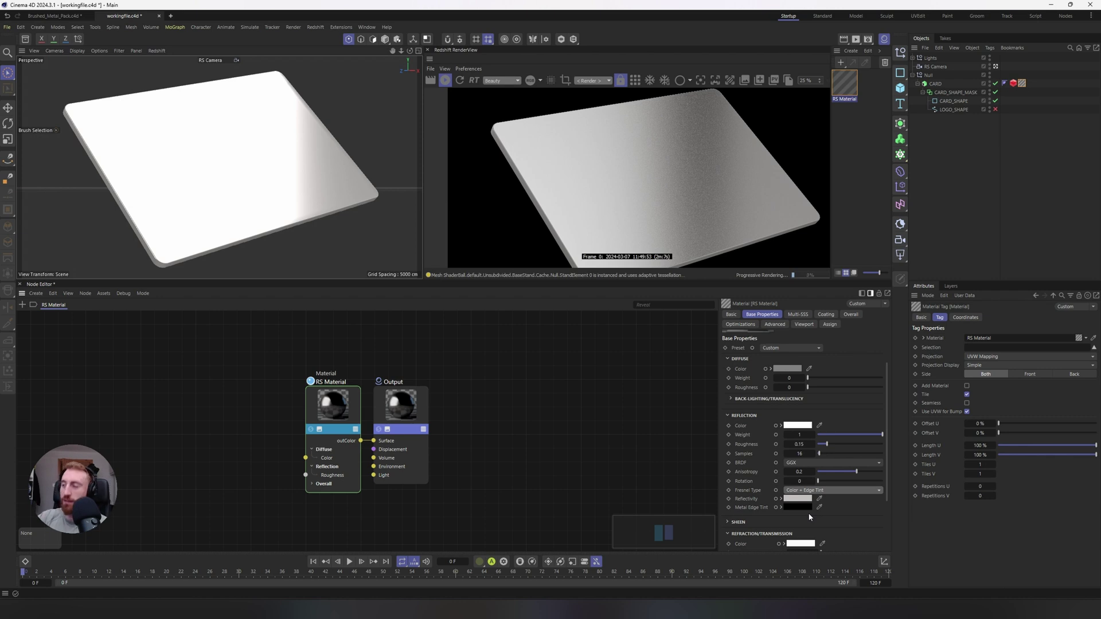
pyautogui.click(832, 491)
pyautogui.click(819, 524)
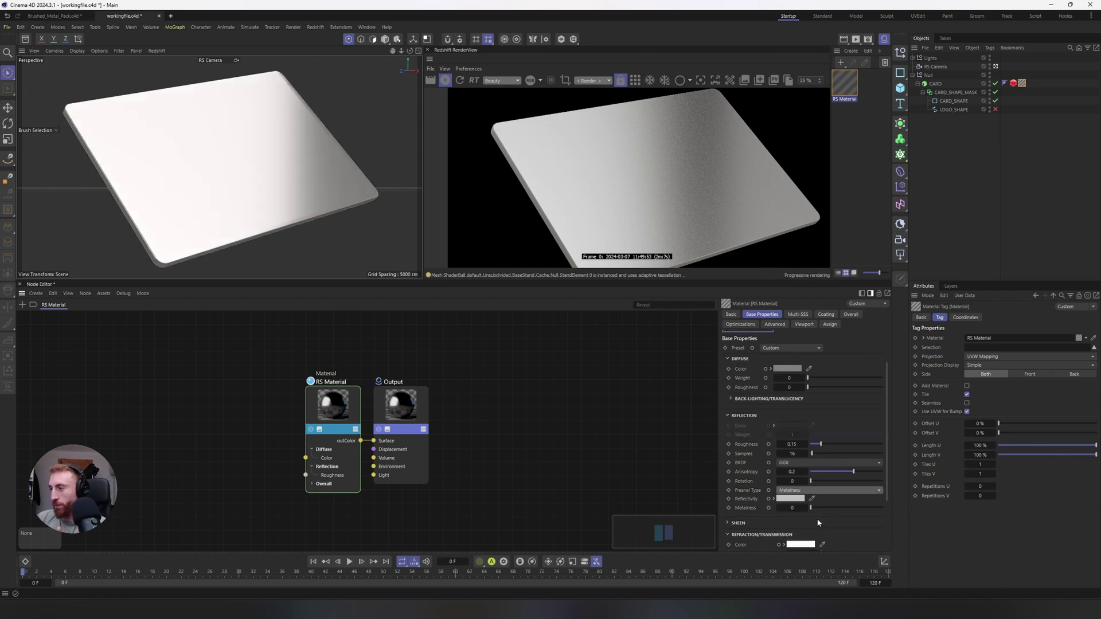
# - Add a Color Layer node to the RS Material node graph
pyautogui.doubleClick(209, 400)
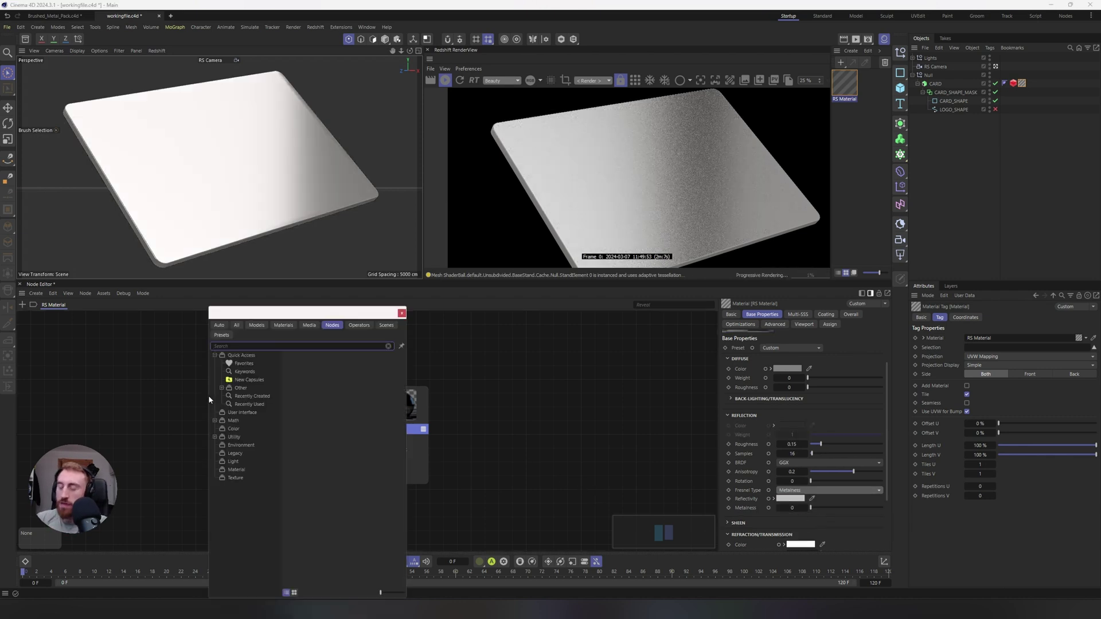
pyautogui.write('colo')
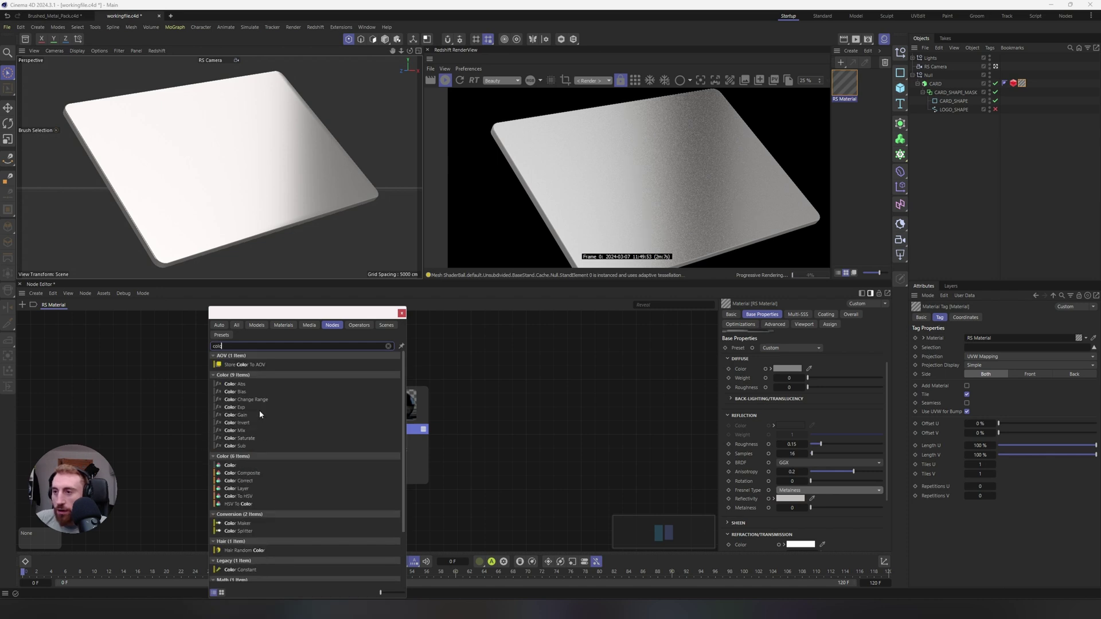
pyautogui.doubleClick(257, 491)
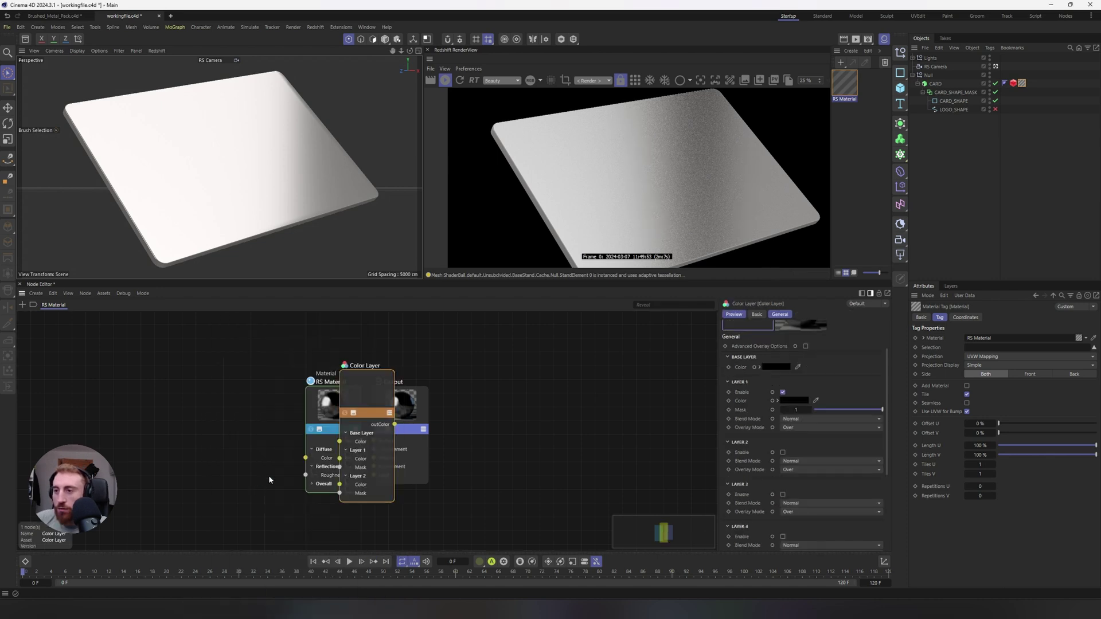
# - Add a Tiles node and connect its output to the Color Layer's Base Layer color and Layer 1 color
pyautogui.doubleClick(215, 419)
pyautogui.write('tile')
pyautogui.press('Return')
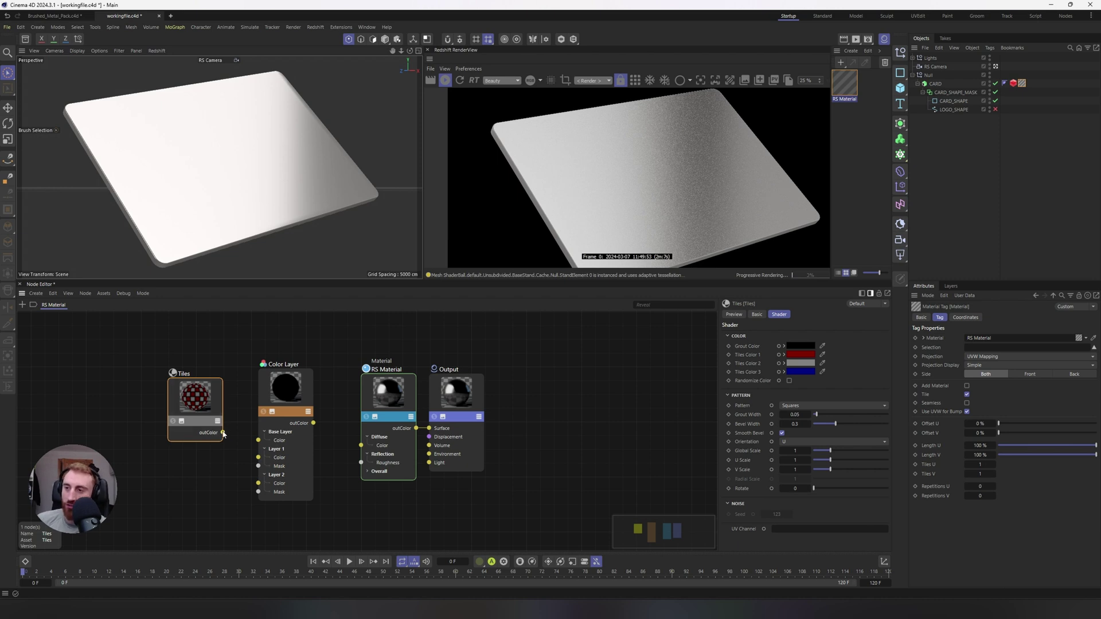
pyautogui.moveTo(223, 432); pyautogui.dragTo(259, 457)
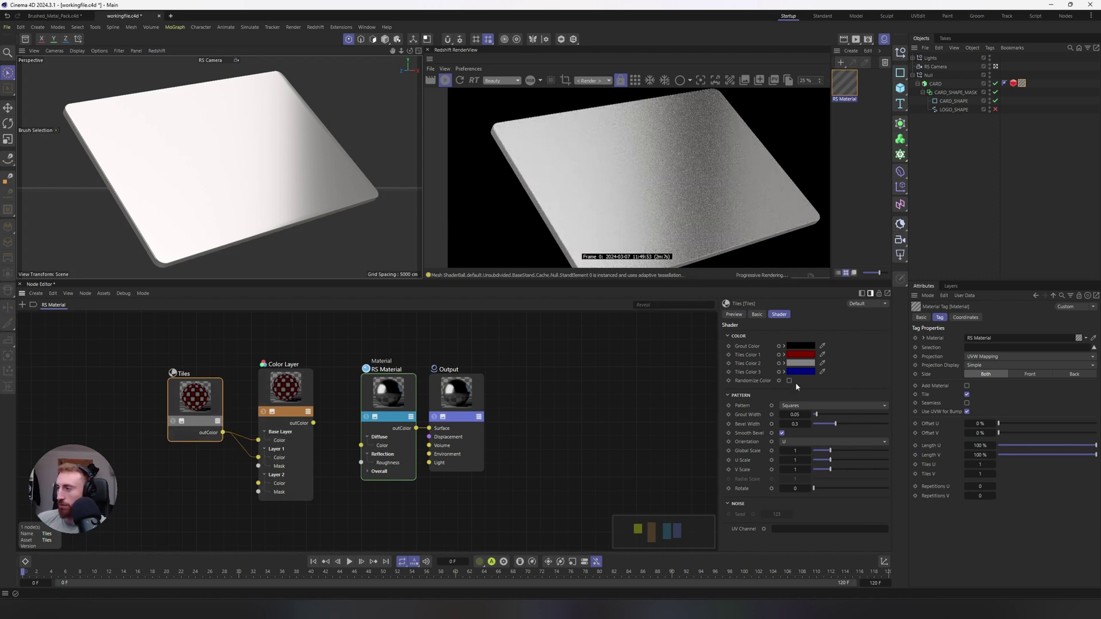
# - Set the Tiles node's pattern to Spiral 2, with grout width 0 and bevel width 0.5
pyautogui.click(800, 405)
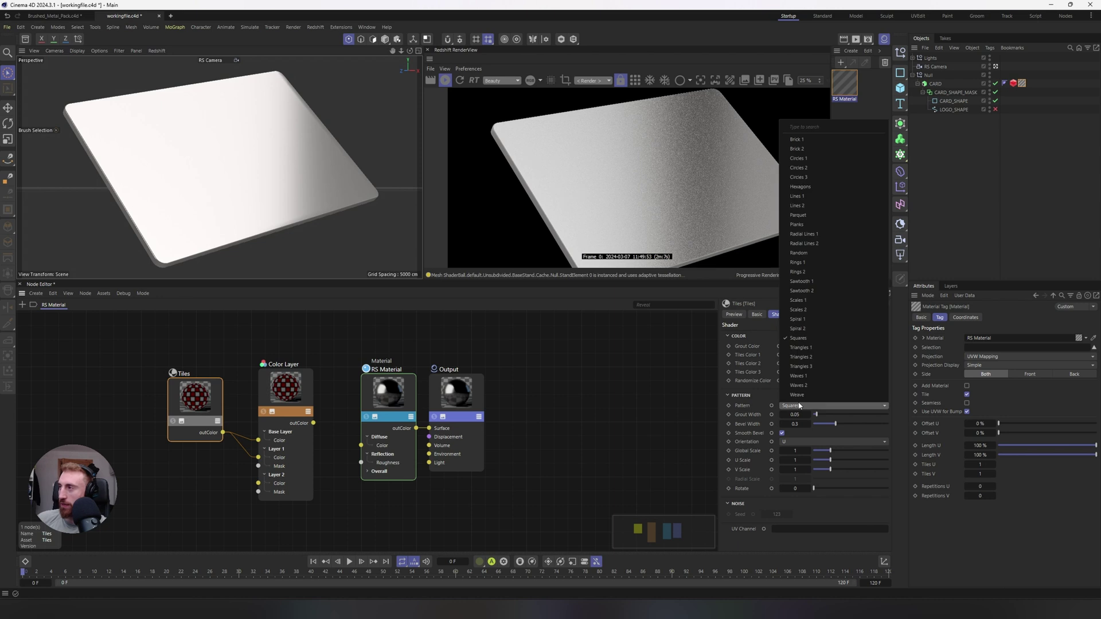
pyautogui.click(817, 328)
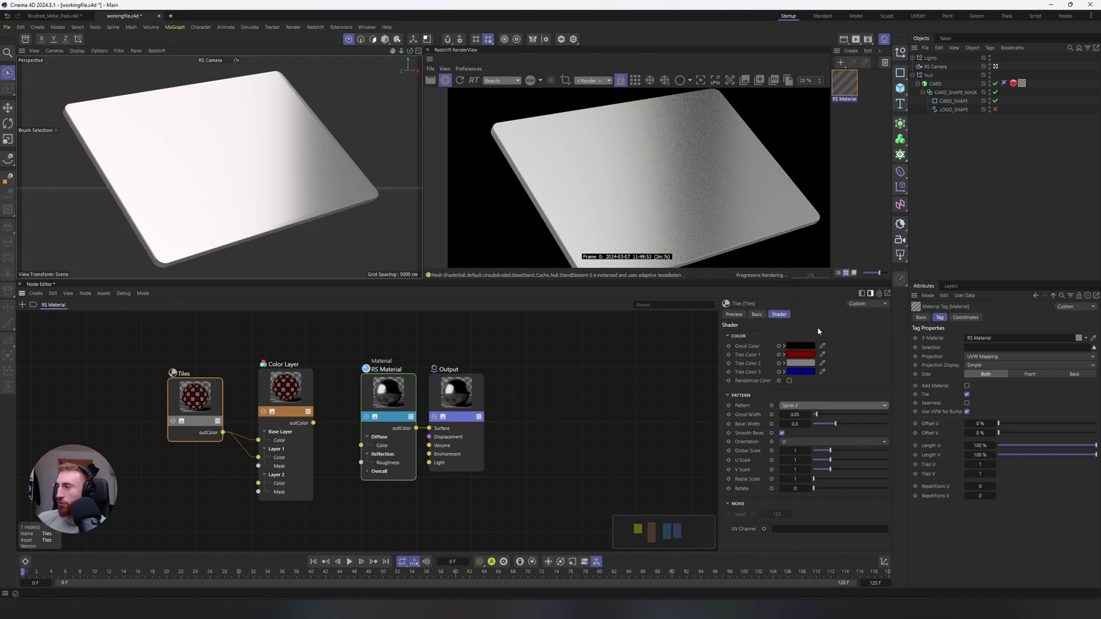
pyautogui.doubleClick(795, 416)
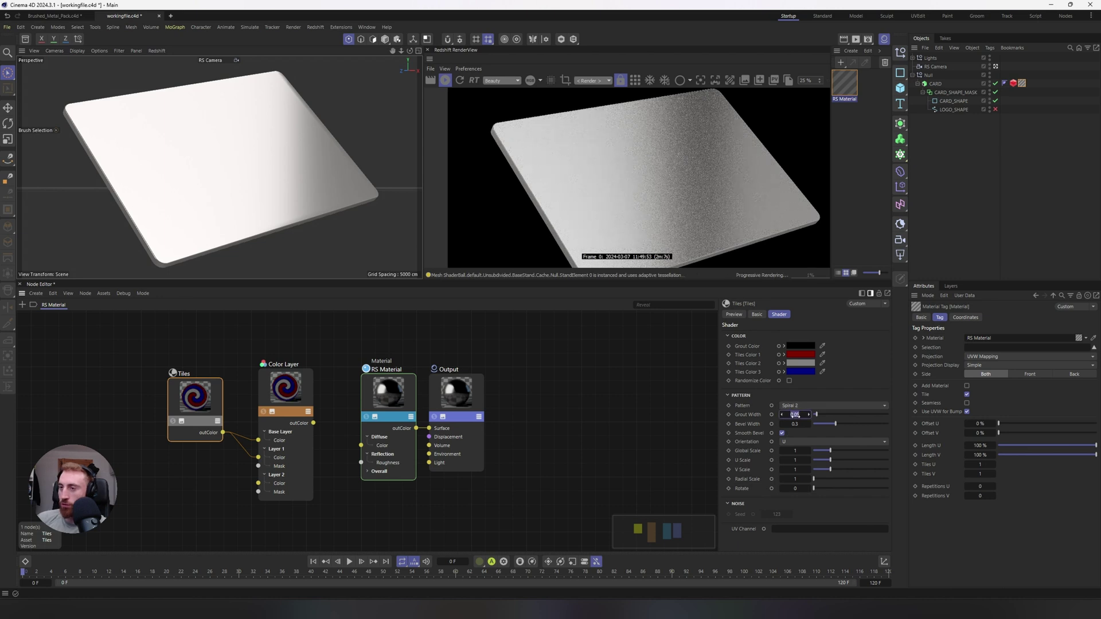
pyautogui.write('0')
pyautogui.press('Tab')
pyautogui.write('0.5')
pyautogui.press('Return')
# - Recolor the Tiles node in greys: grout RGB 81, Tiles Color 1 RGB 187, and mid greys for Tiles Colors 2 and 3
pyautogui.click(800, 346)
pyautogui.moveTo(722, 427); pyautogui.dragTo(716, 418)
pyautogui.click(800, 355)
pyautogui.moveTo(740, 429)
pyautogui.mouseDown()
pyautogui.moveTo(717, 426)
pyautogui.moveTo(716, 414)
pyautogui.moveTo(720, 445)
pyautogui.moveTo(717, 436)
pyautogui.mouseUp()
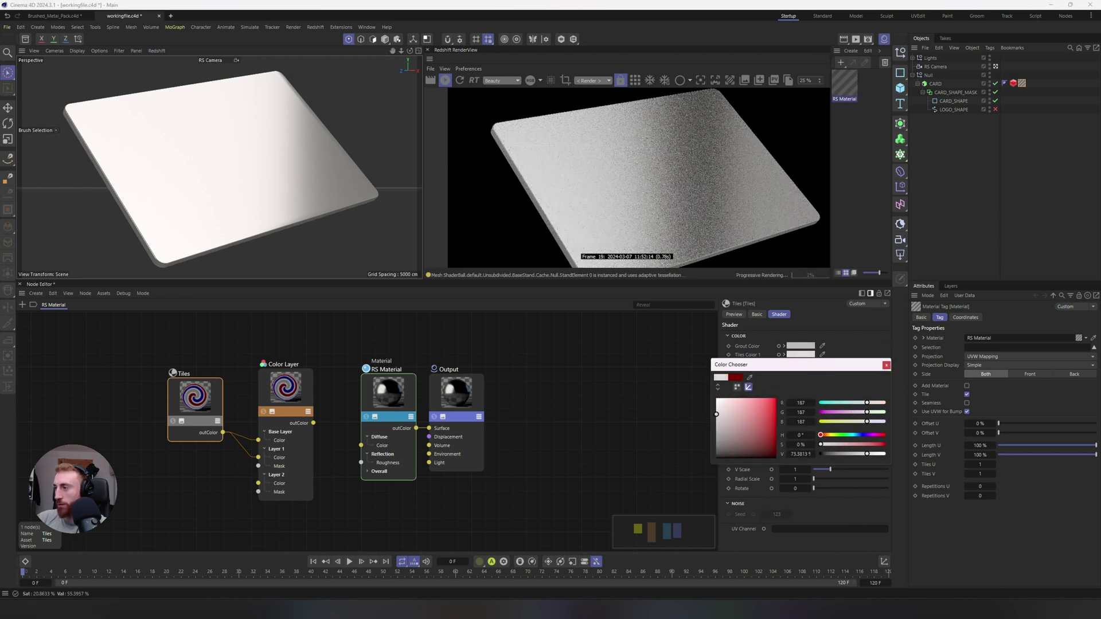
pyautogui.click(887, 364)
pyautogui.click(800, 363)
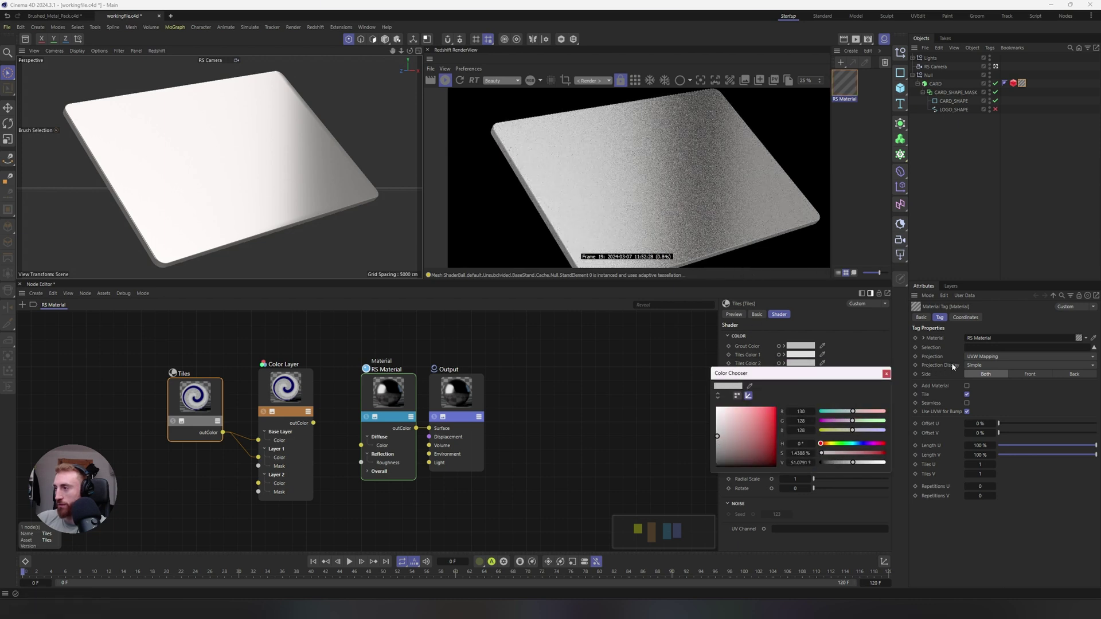
pyautogui.click(887, 373)
pyautogui.click(800, 372)
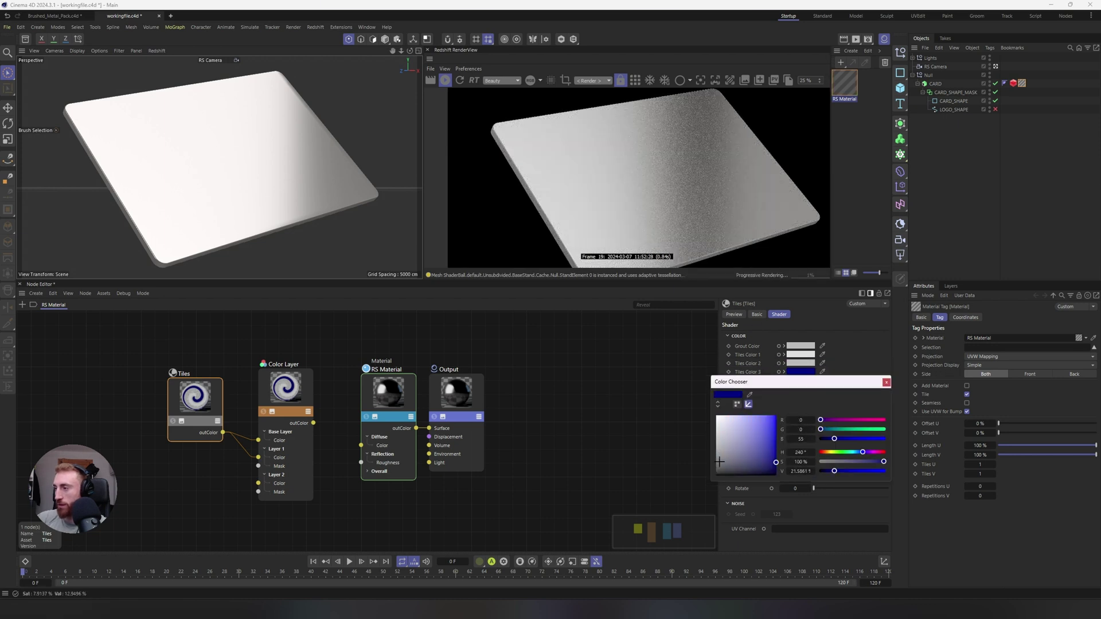
pyautogui.click(887, 382)
pyautogui.click(800, 346)
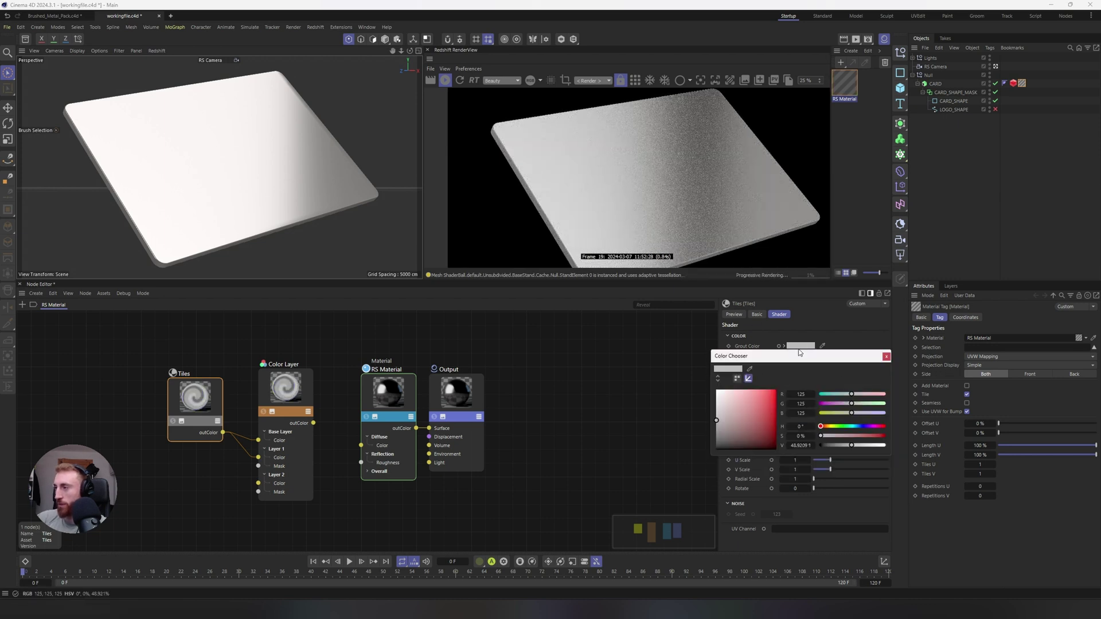
pyautogui.click(717, 434)
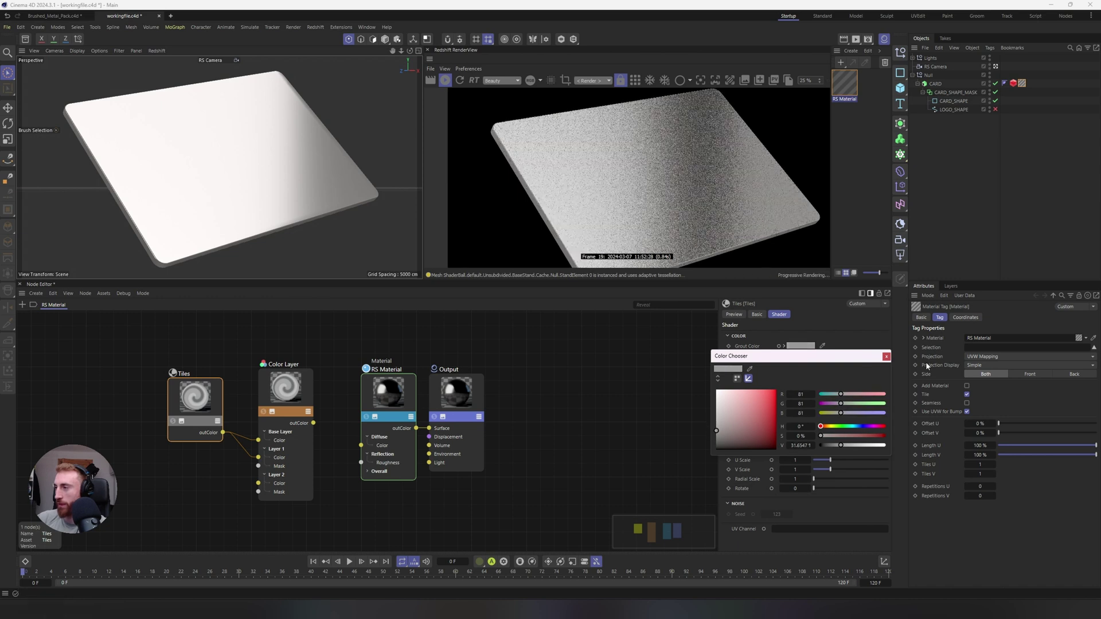
pyautogui.click(887, 356)
# - Solo the Color Layer node in the render and set the Tiles node's Global Scale to 0.1
pyautogui.click(260, 417)
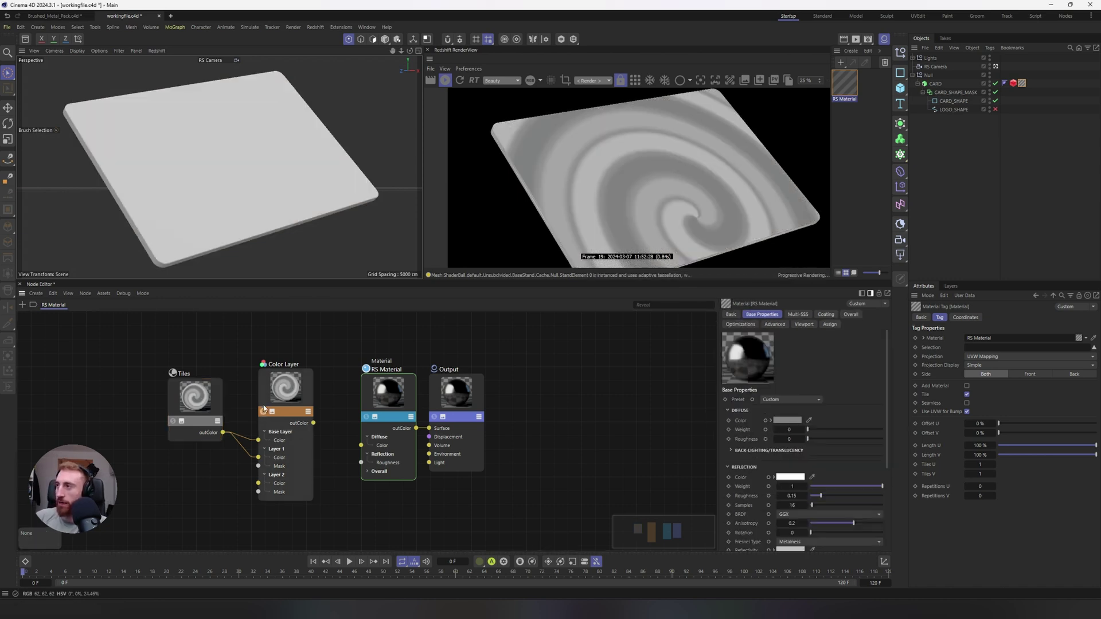
pyautogui.click(198, 396)
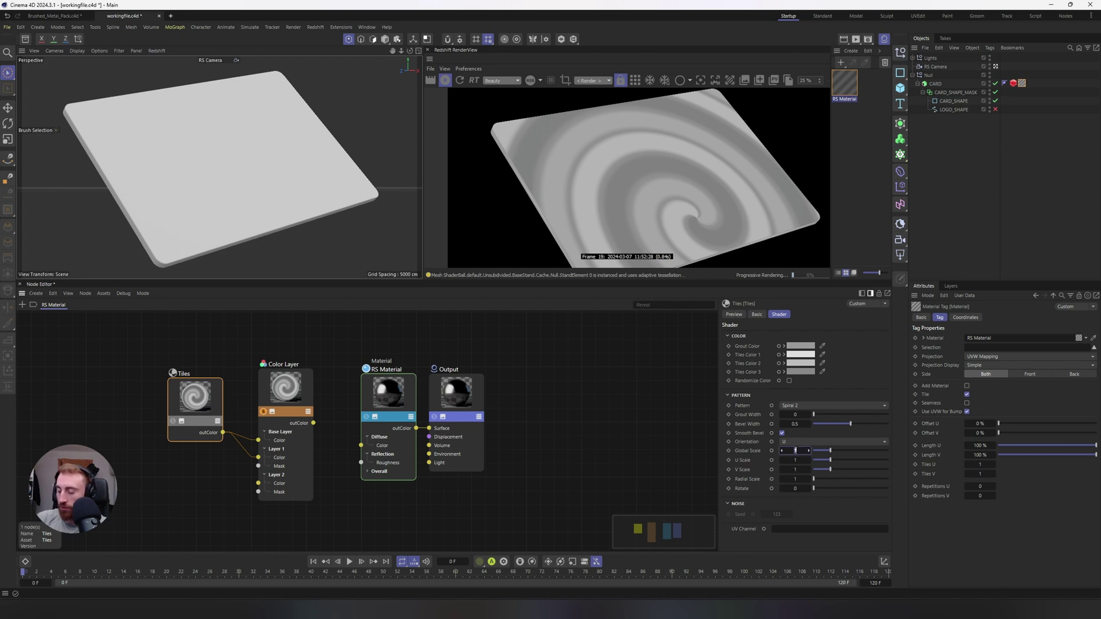
pyautogui.click(797, 451)
pyautogui.write('0.1')
pyautogui.press('Return')
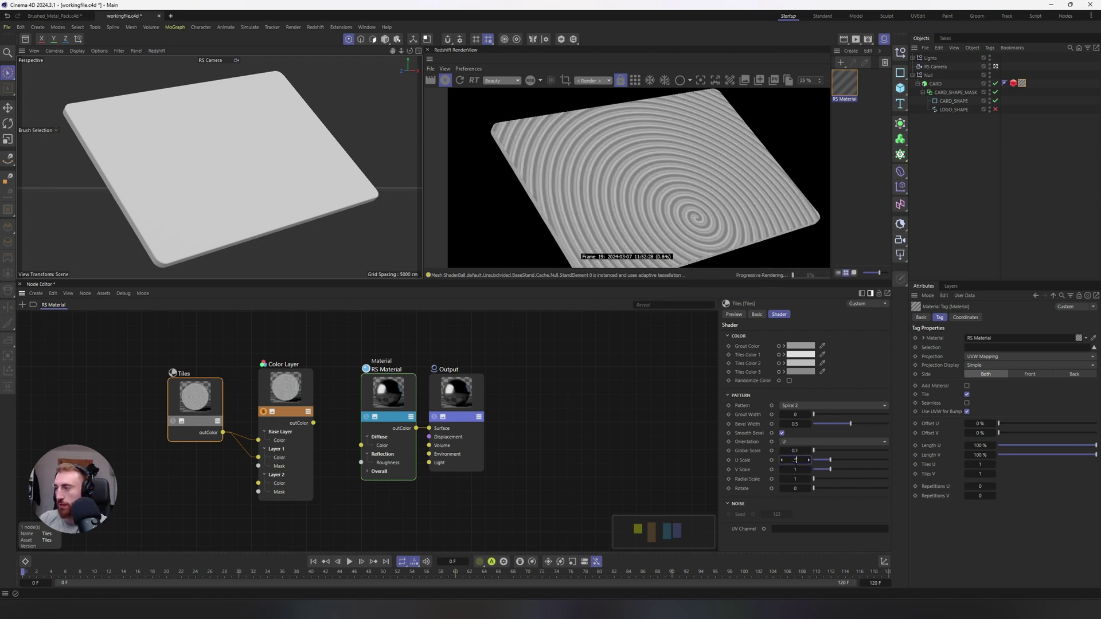
# - Set the Tiles node's U Scale to 0.5, V Scale to 0.6 and Radial Scale to 0
pyautogui.press('Return')
pyautogui.click(796, 470)
pyautogui.write('.6')
pyautogui.press('Return')
pyautogui.click(799, 479)
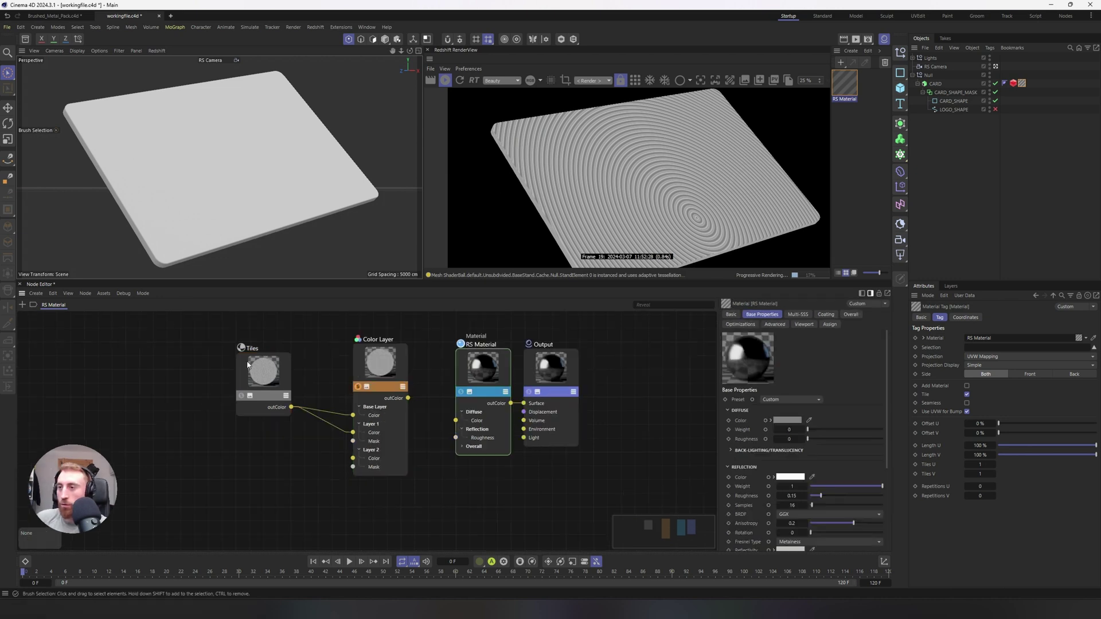
# - Duplicate the Tiles node below the original, set the copy's Global Scale to 0.5, and solo it
pyautogui.click(249, 396)
pyautogui.keyDown('ctrl'); pyautogui.moveTo(248, 400); pyautogui.dragTo(247, 506); pyautogui.keyUp('ctrl')
pyautogui.moveTo(247, 505); pyautogui.dragTo(285, 478, button='middle')
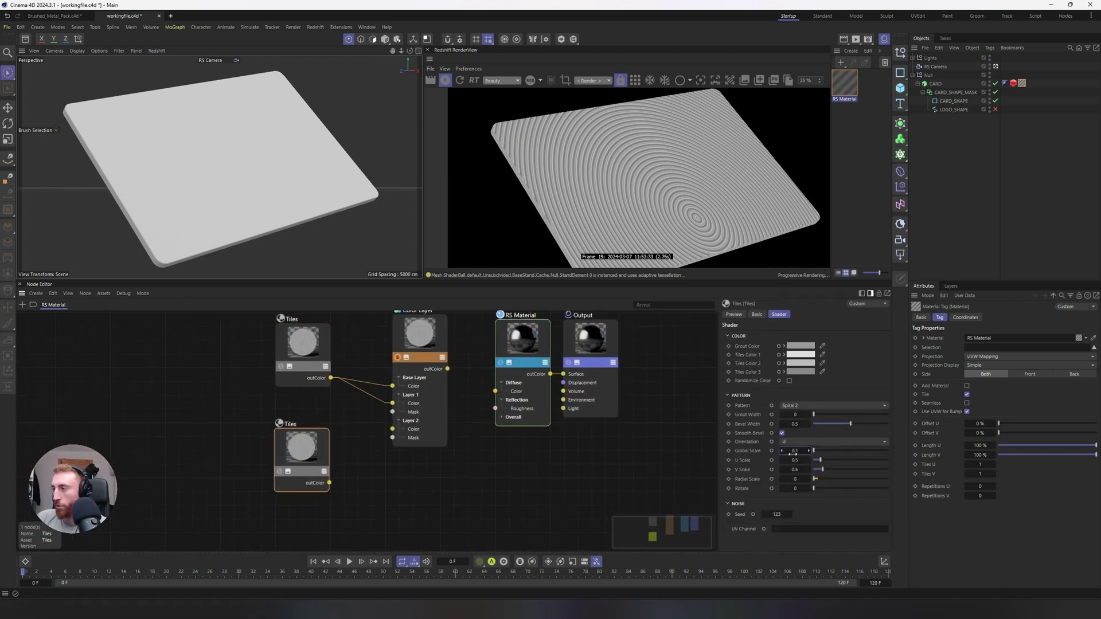
pyautogui.click(794, 451)
pyautogui.write('0.5')
pyautogui.press('Return')
pyautogui.click(279, 472)
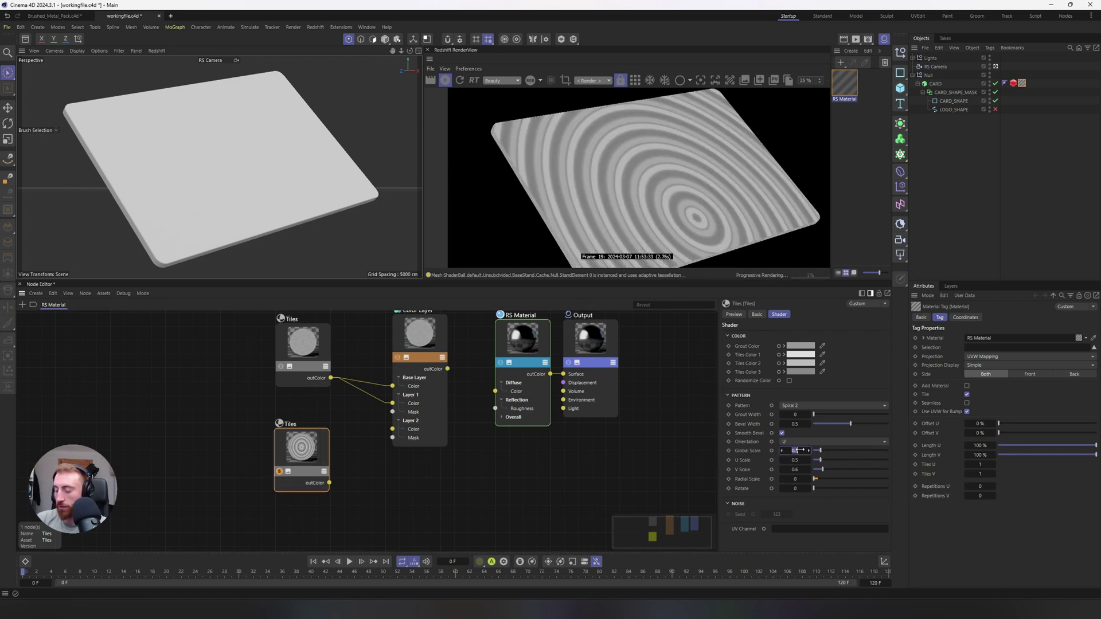
# - Compare a Global Scale of 0.1 on the duplicated Tiles node and restore 0.5
pyautogui.write('0.1')
pyautogui.press('Return')
pyautogui.write('0.5')
pyautogui.press('Return')
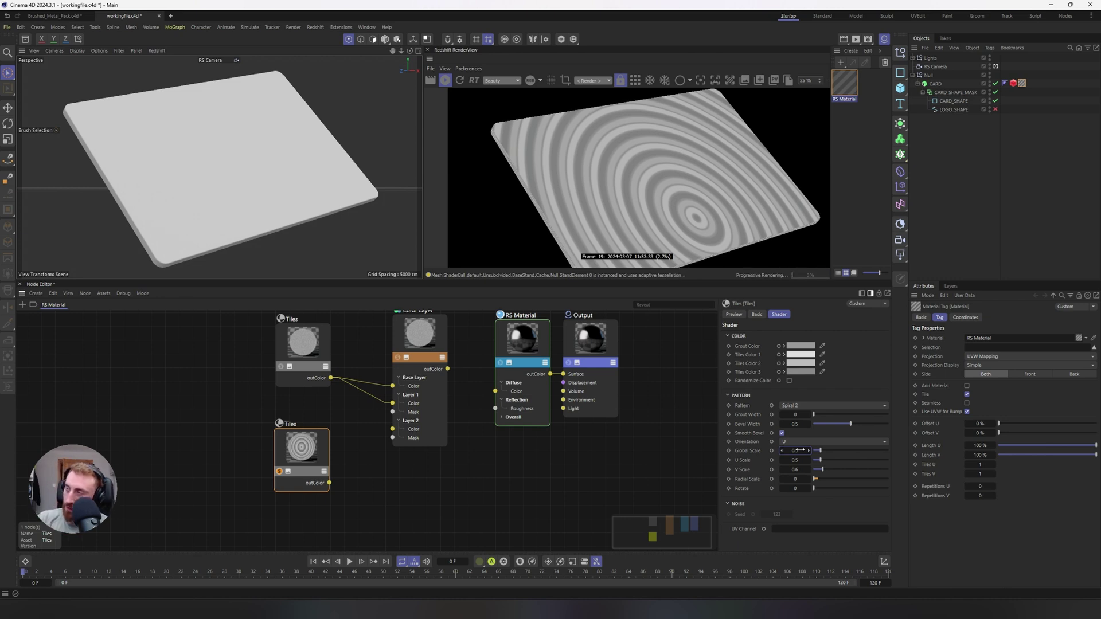
# - Set the duplicated Tiles node's grout color to RGB 105, Tiles Color 1 to RGB 189 and Tiles Color 3 to RGB 51
pyautogui.click(800, 346)
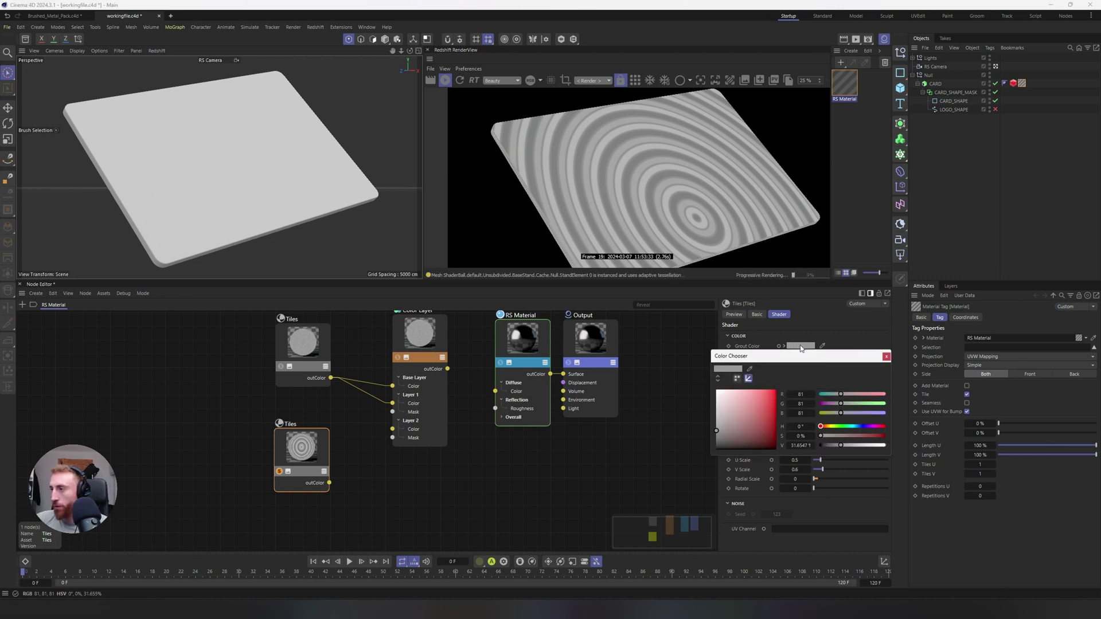
pyautogui.moveTo(717, 428)
pyautogui.mouseDown()
pyautogui.moveTo(716, 414)
pyautogui.moveTo(717, 426)
pyautogui.mouseUp()
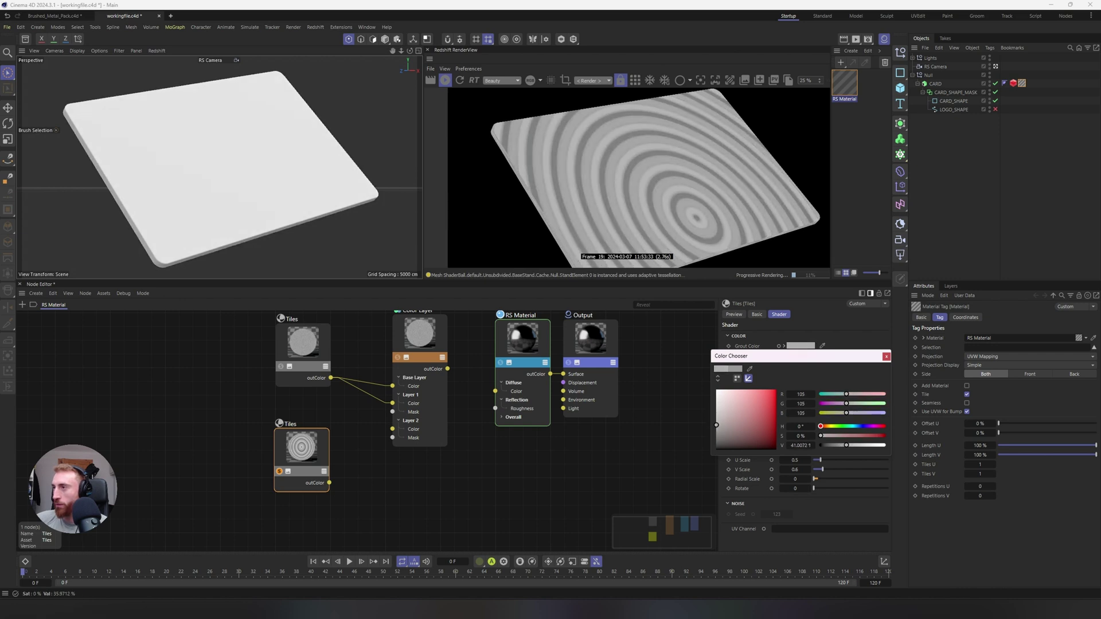
pyautogui.click(886, 356)
pyautogui.click(800, 355)
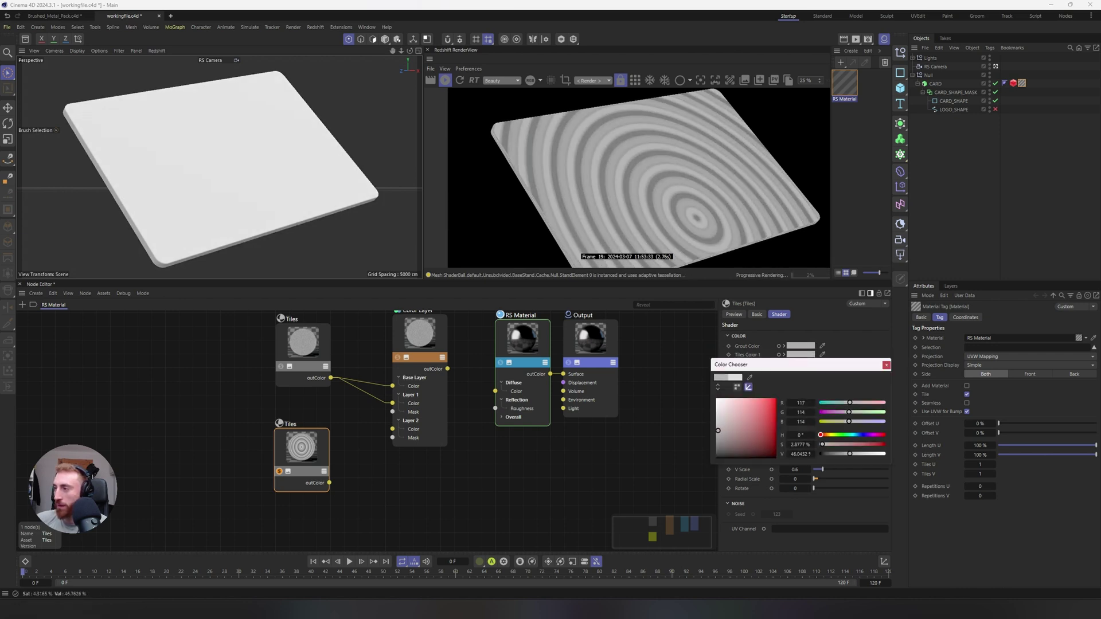
pyautogui.moveTo(718, 430); pyautogui.dragTo(716, 414)
pyautogui.click(887, 365)
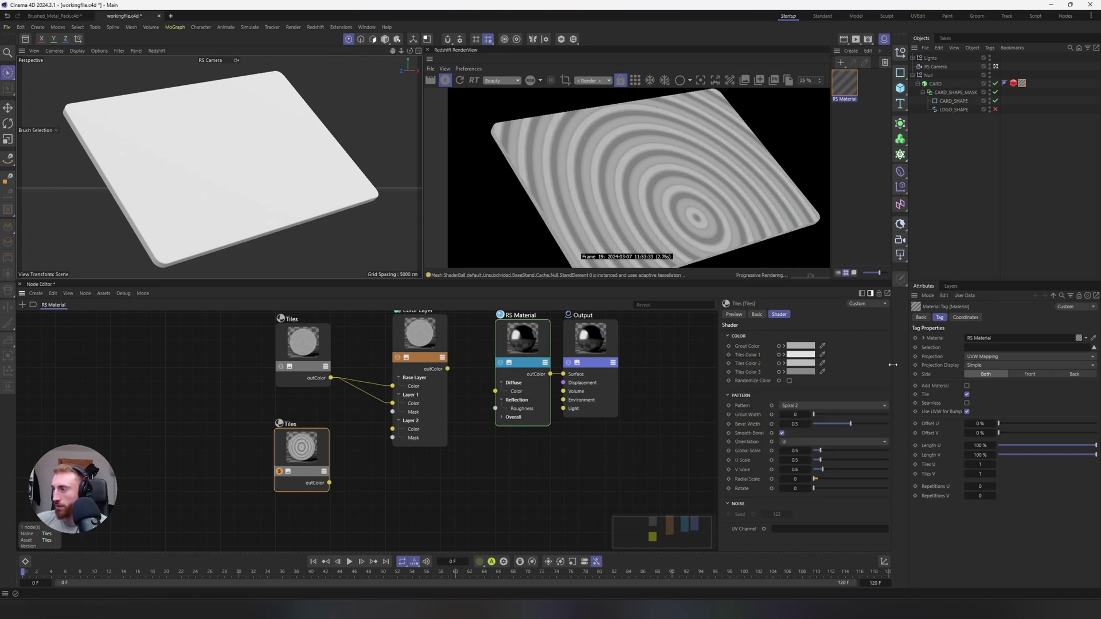
pyautogui.click(791, 372)
pyautogui.click(719, 464)
pyautogui.click(719, 462)
pyautogui.click(887, 382)
# - Connect the second Tiles node to the Color Layer's Layer 2 color, and enable Layer 2 with the Add Blend Mode
pyautogui.moveTo(393, 431); pyautogui.dragTo(392, 429)
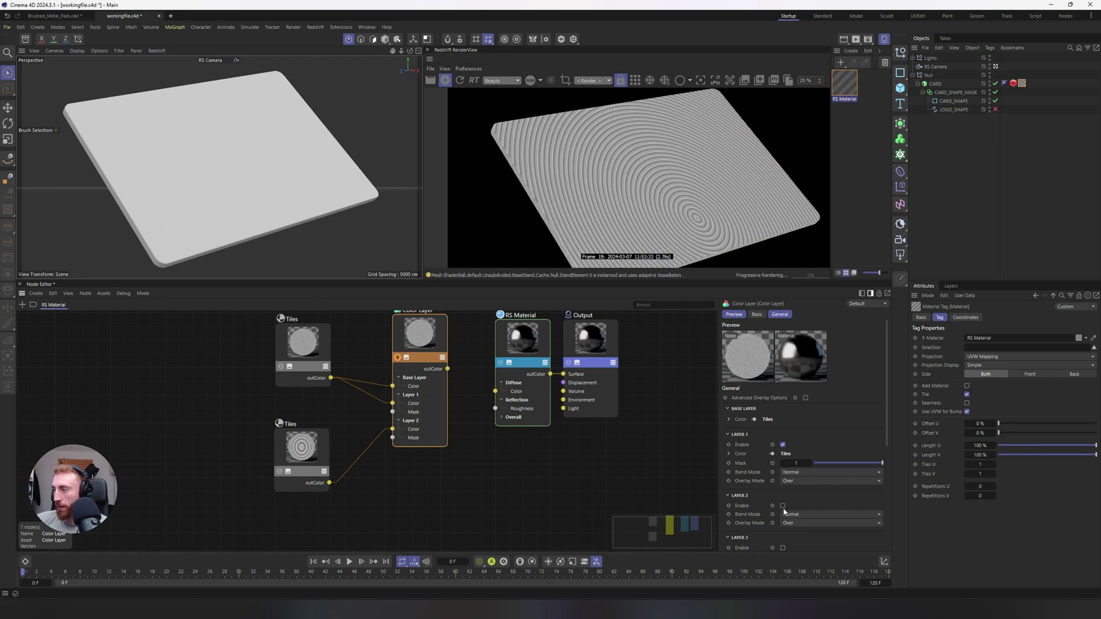
pyautogui.click(783, 506)
pyautogui.click(808, 534)
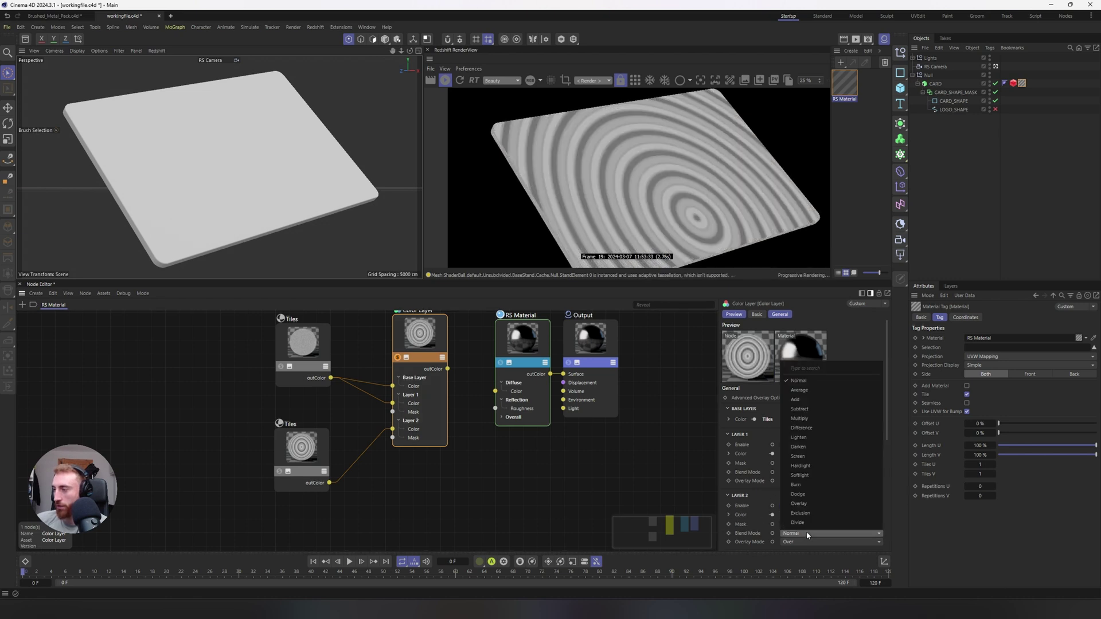
pyautogui.click(809, 399)
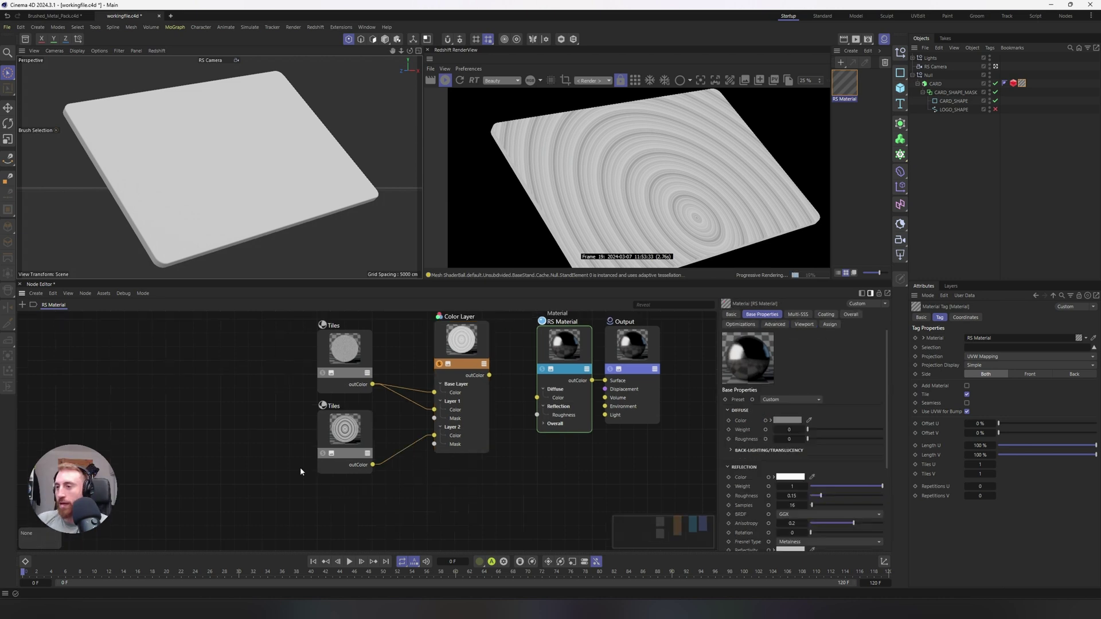
# - Duplicate the second Tiles node, place the copy beneath it, and solo the copy in the render
pyautogui.click(327, 446)
pyautogui.keyDown('ctrl'); pyautogui.moveTo(327, 446); pyautogui.dragTo(315, 504); pyautogui.keyUp('ctrl')
pyautogui.moveTo(349, 469); pyautogui.dragTo(387, 434)
pyautogui.click(356, 465)
pyautogui.moveTo(355, 466); pyautogui.dragTo(361, 480, button='middle')
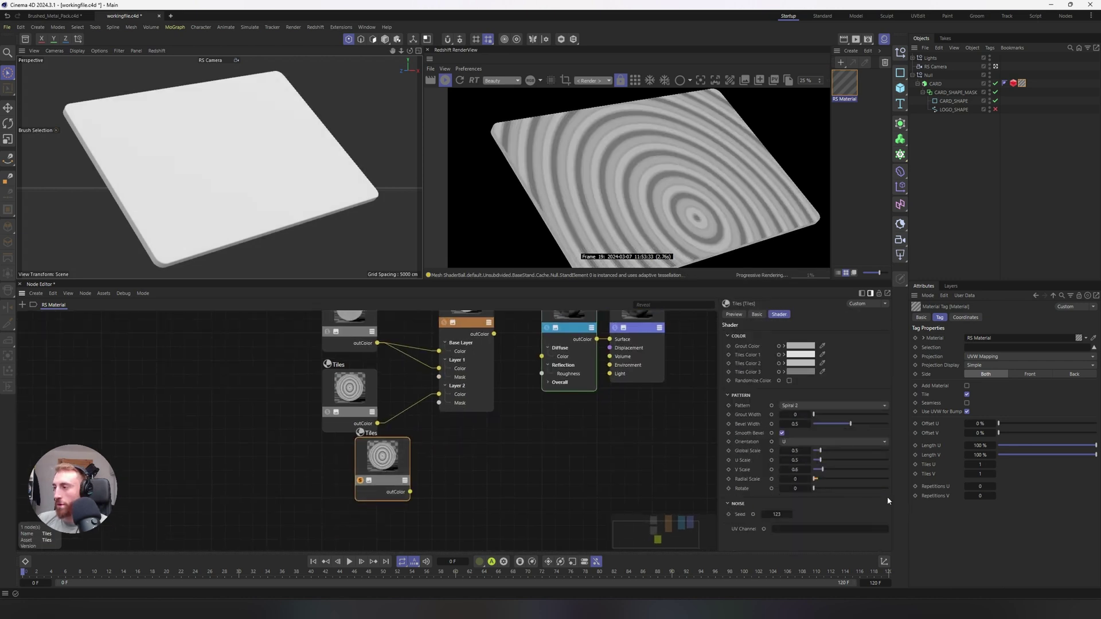
# - Set the third Tiles node's Global Scale to 1.2 and its U Scale and V Scale to 1
pyautogui.doubleClick(796, 452)
pyautogui.write('1.2')
pyautogui.press('Tab')
pyautogui.write('1')
pyautogui.press('Tab')
pyautogui.write('1')
pyautogui.press('Return')
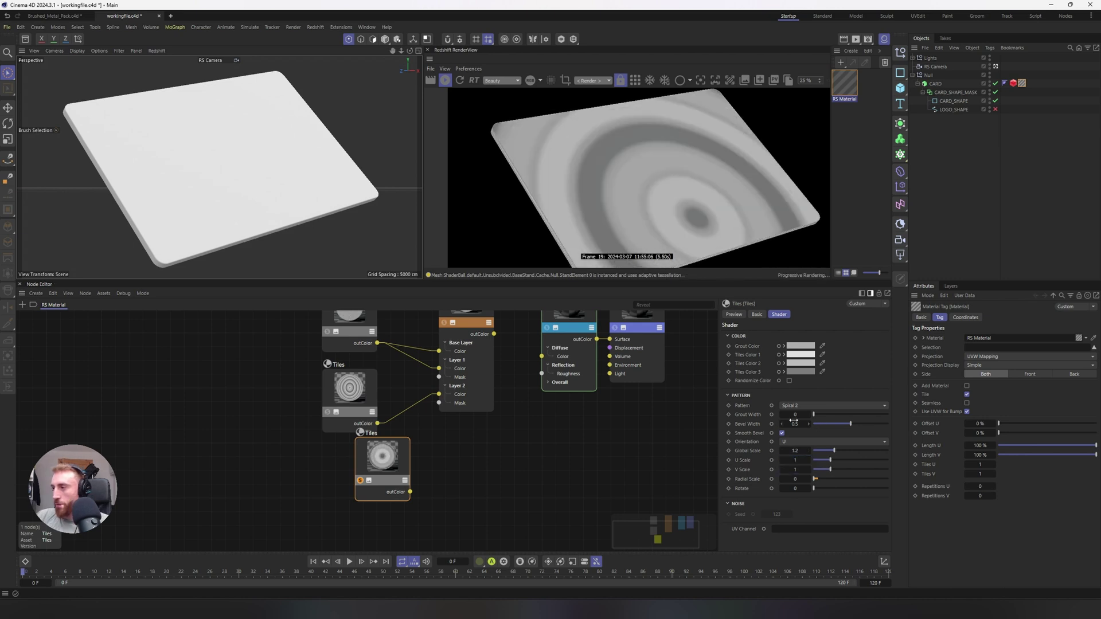
# - Try a Bevel Width of 0 on the third Tiles node and raise it to 0.1
pyautogui.doubleClick(794, 424)
pyautogui.write('0')
pyautogui.press('Return')
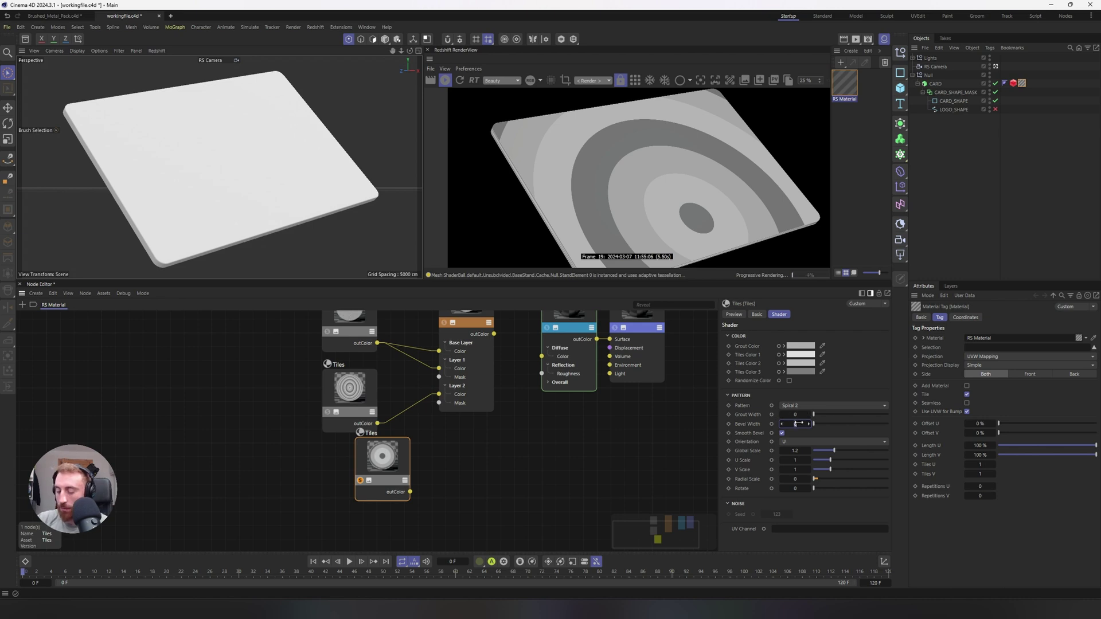
pyautogui.moveTo(799, 423); pyautogui.dragTo(804, 423)
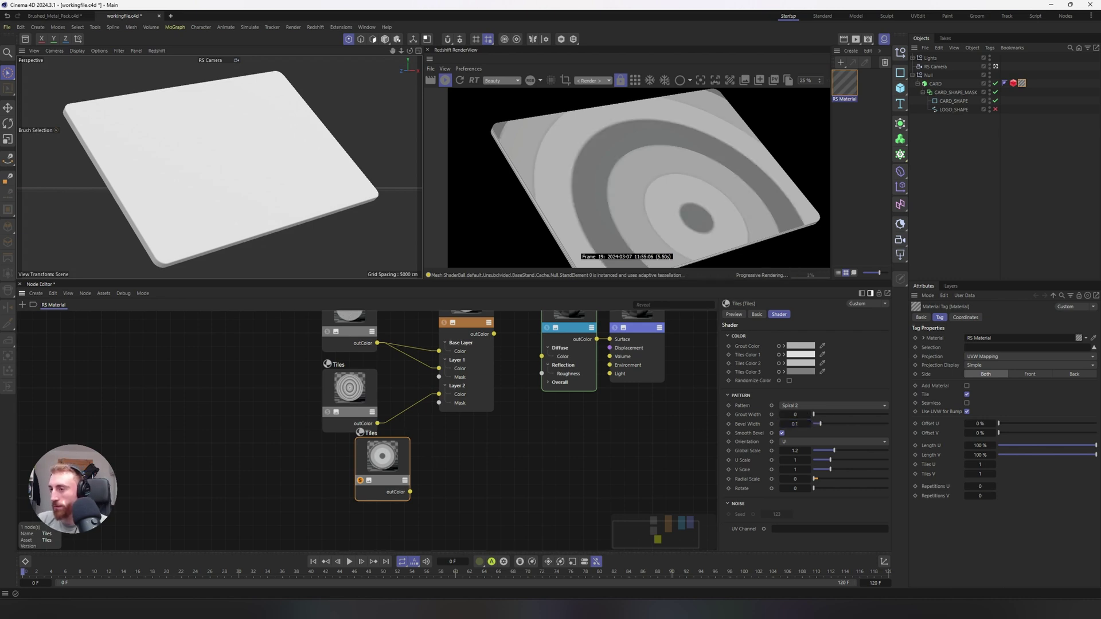
# - Set the third Tiles node's grout color to RGB 145, Tiles Color 1 to RGB 61 and Tiles Color 3 to RGB 42
pyautogui.click(800, 346)
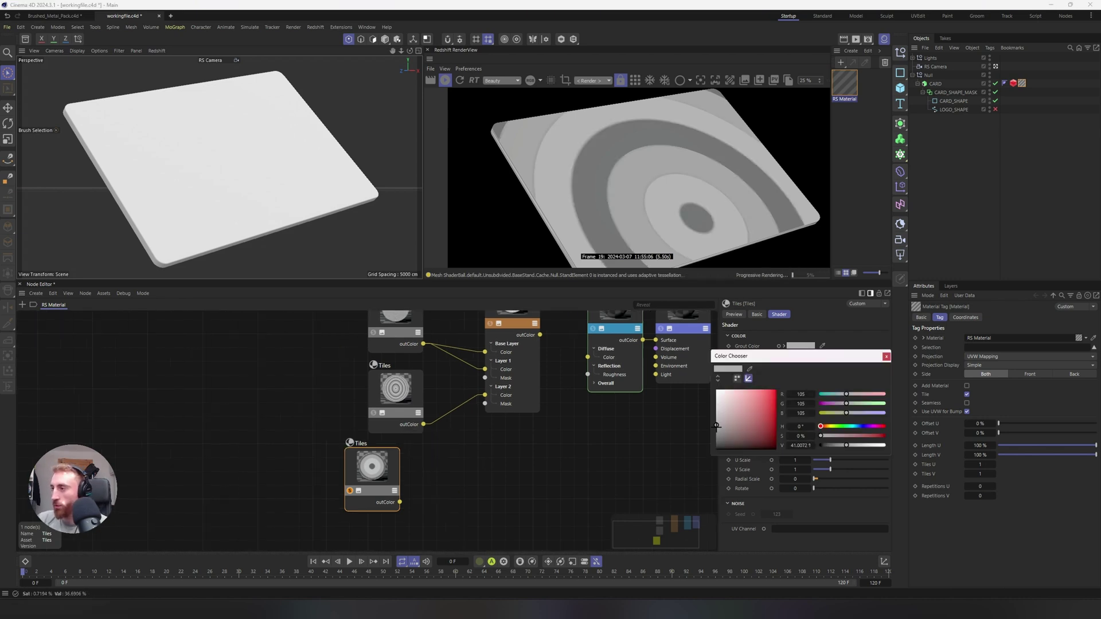
pyautogui.moveTo(717, 428); pyautogui.dragTo(717, 432)
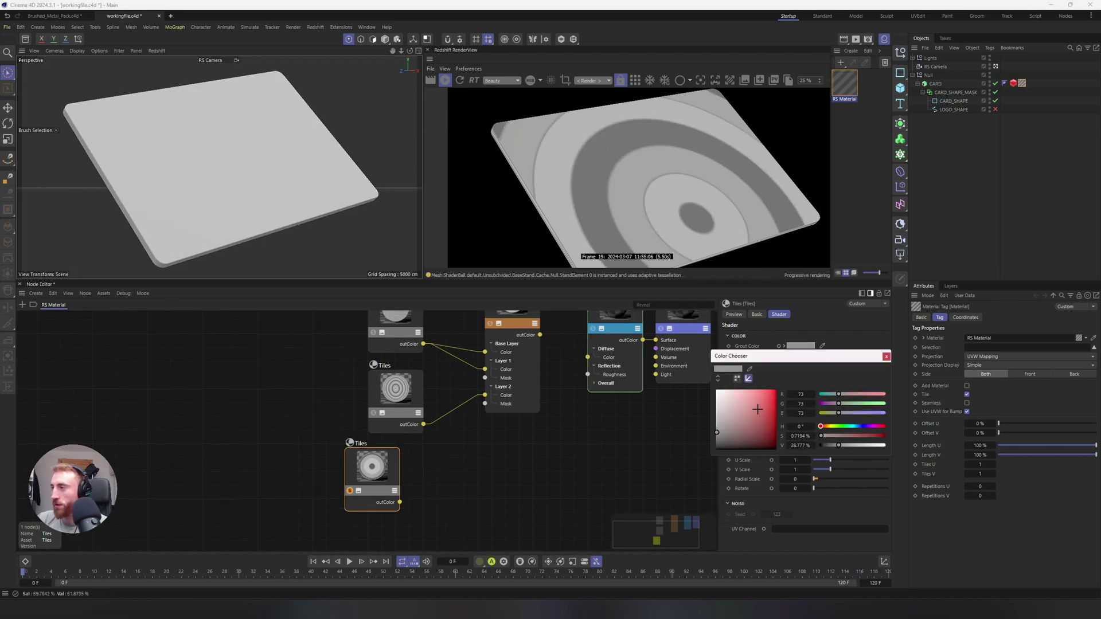
pyautogui.click(717, 416)
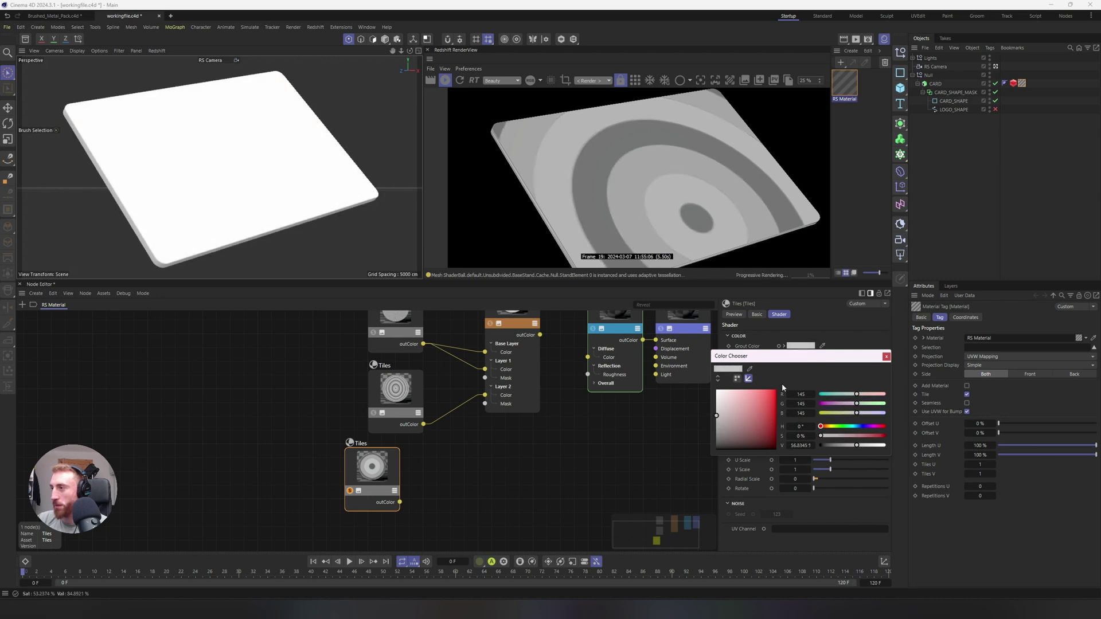
pyautogui.click(803, 355)
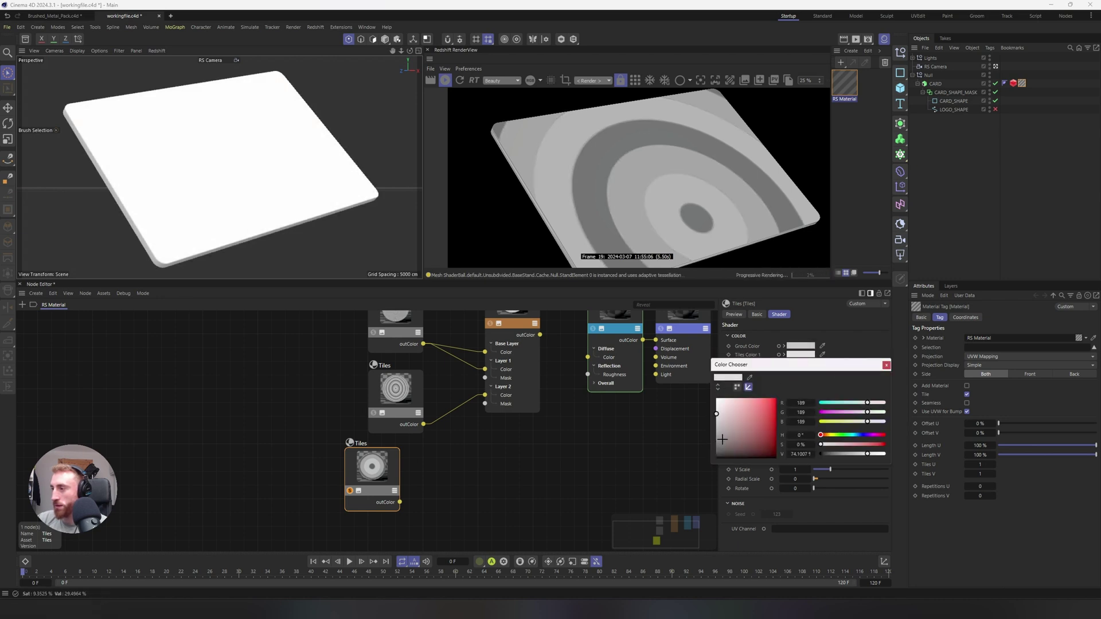
pyautogui.click(717, 444)
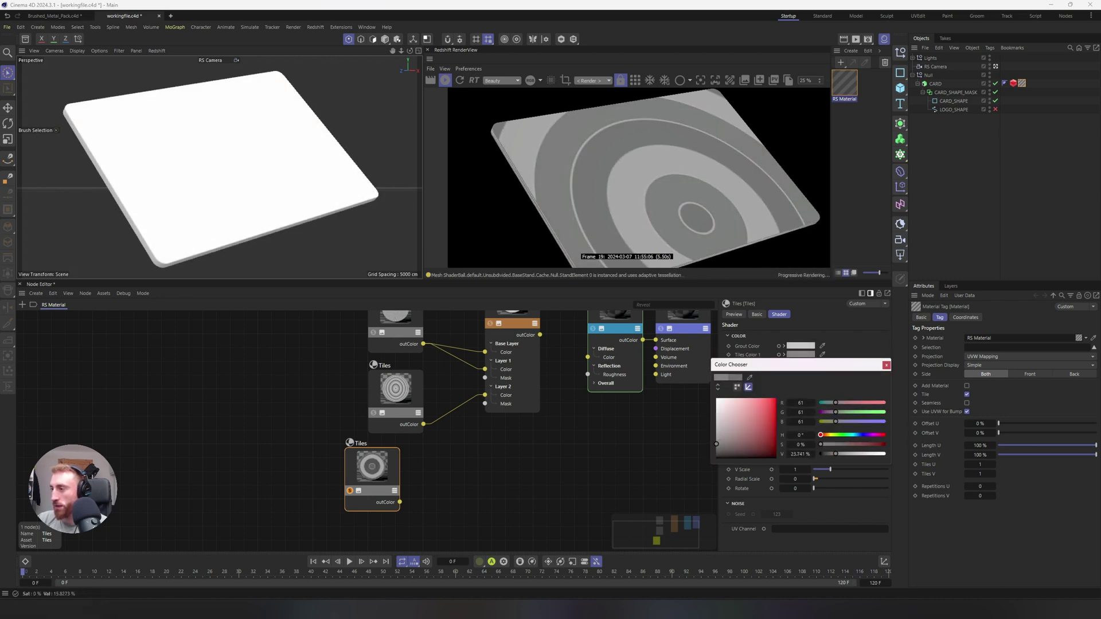
pyautogui.click(801, 372)
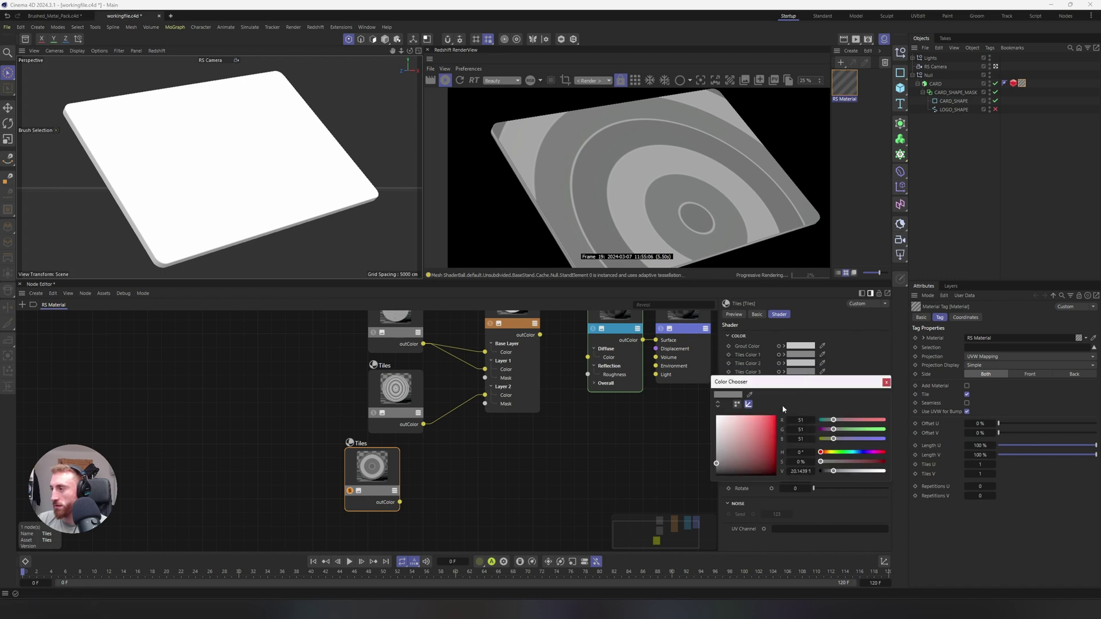
pyautogui.moveTo(731, 451)
pyautogui.mouseDown()
pyautogui.moveTo(717, 451)
pyautogui.moveTo(717, 466)
pyautogui.mouseUp()
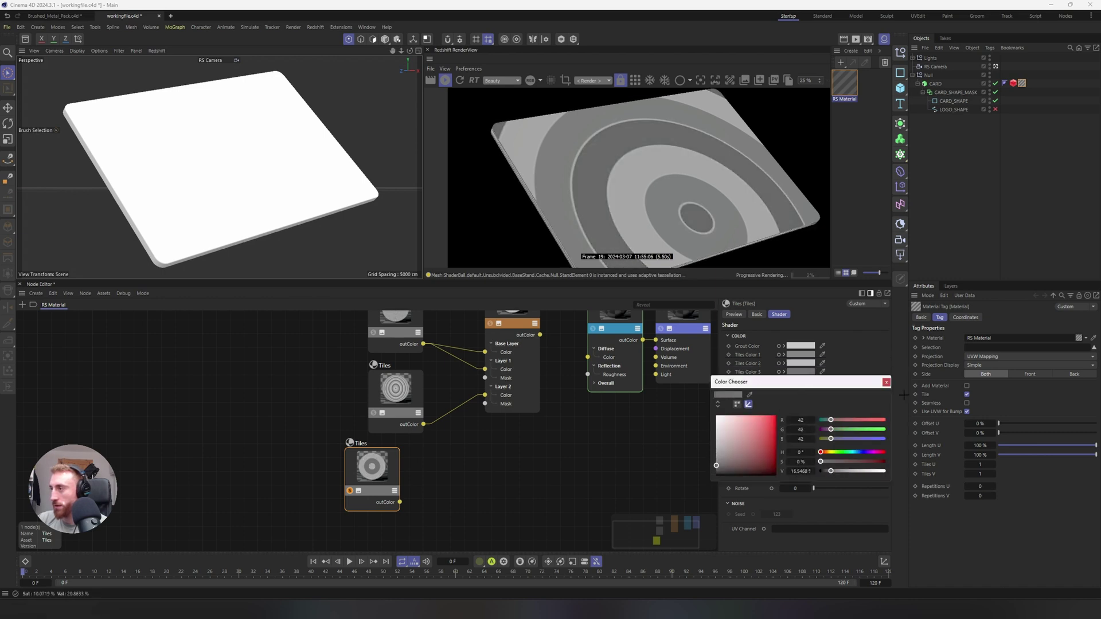
pyautogui.click(886, 383)
# - Connect the third Tiles node to the Color Layer's Layer 2 mask, and solo the Color Layer instead of the Tiles node
pyautogui.moveTo(400, 502); pyautogui.dragTo(485, 404)
pyautogui.click(350, 490)
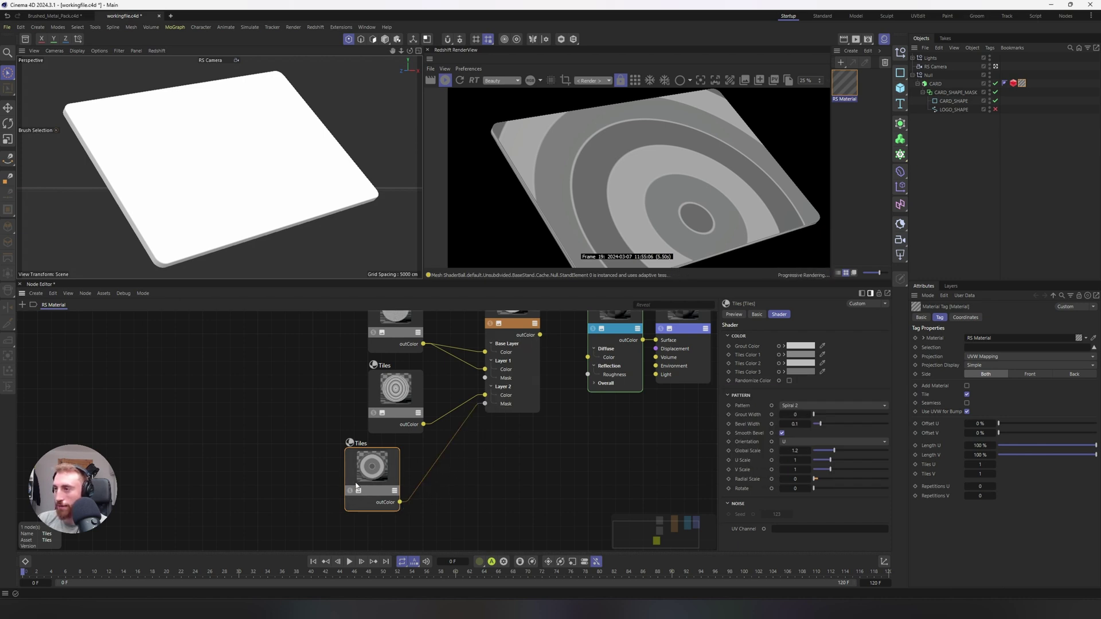
pyautogui.moveTo(529, 426); pyautogui.dragTo(501, 483, button='middle')
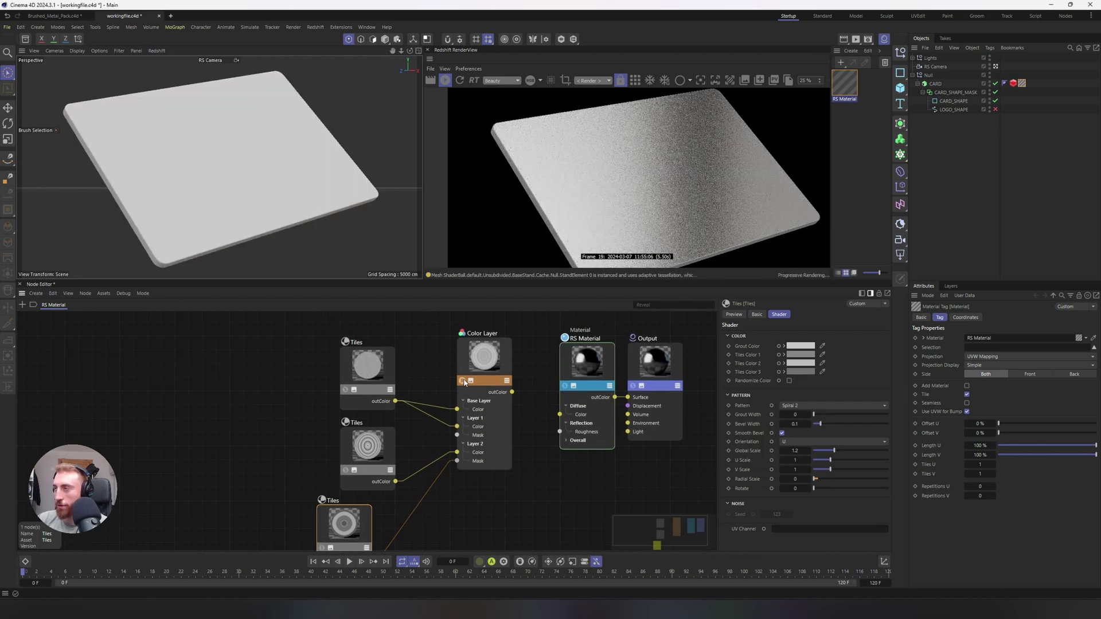
pyautogui.moveTo(476, 379); pyautogui.dragTo(499, 352, button='middle')
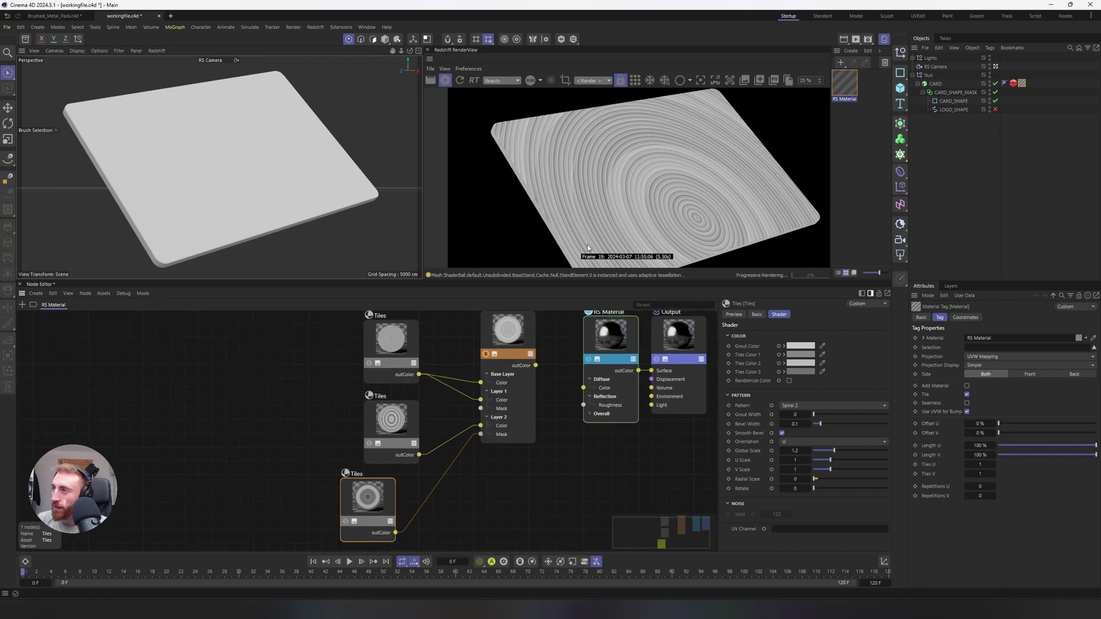
# - Rearrange the second and third Tiles nodes into a staggered column beside the Color Layer node
pyautogui.moveTo(377, 499); pyautogui.dragTo(391, 480)
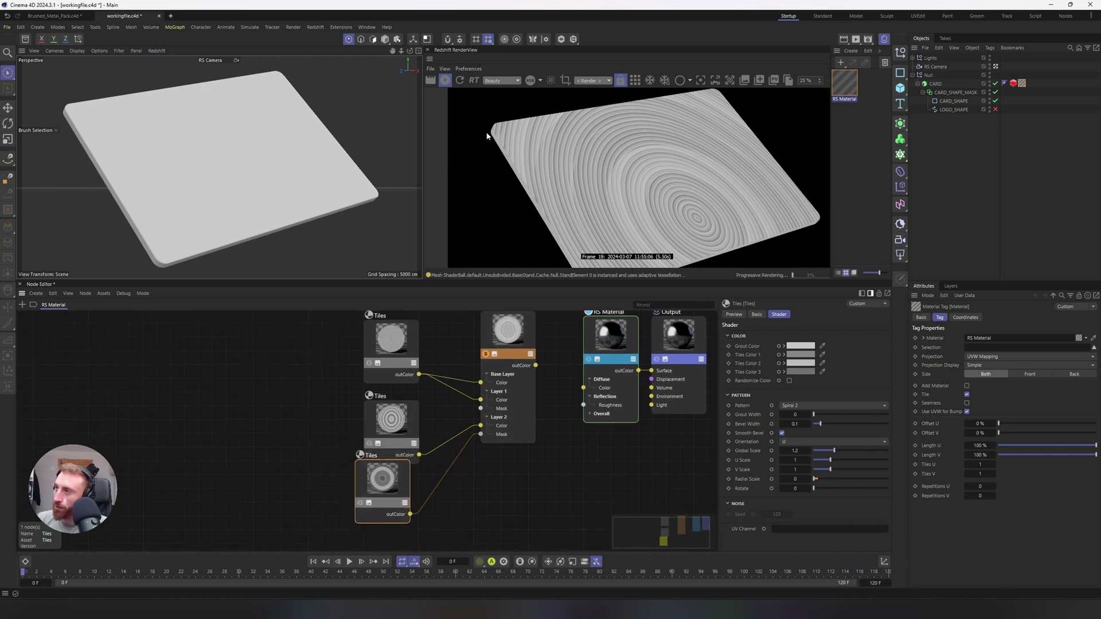
pyautogui.moveTo(390, 408); pyautogui.dragTo(362, 398)
pyautogui.moveTo(393, 480); pyautogui.dragTo(355, 486)
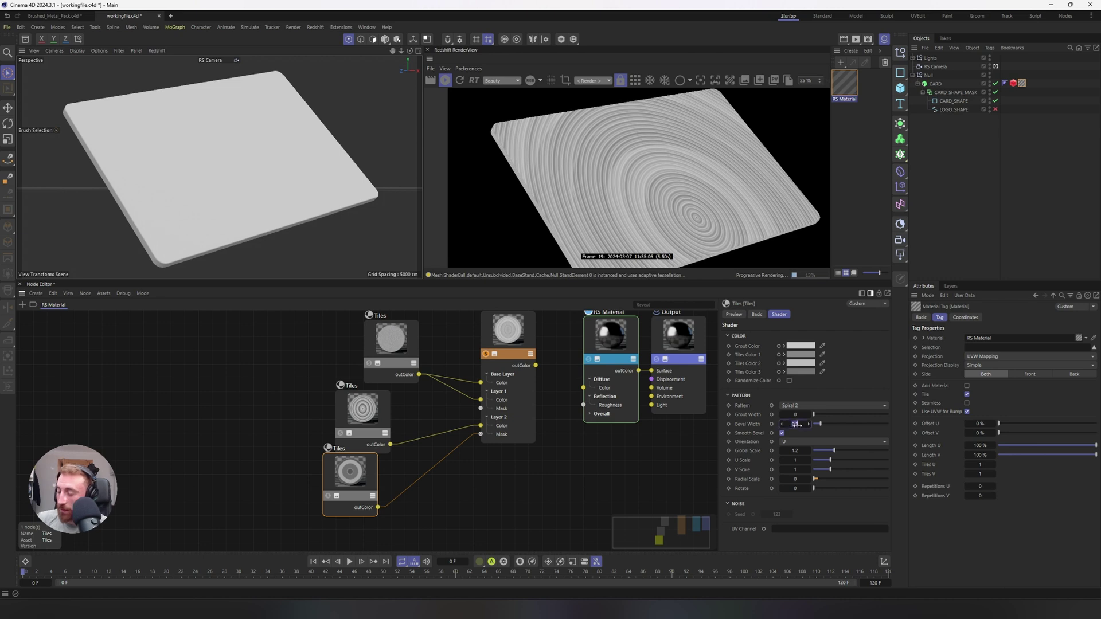
# - Try a Bevel Width of 0 on the third Tiles node and raise it to 0.682
pyautogui.write('0')
pyautogui.press('Return')
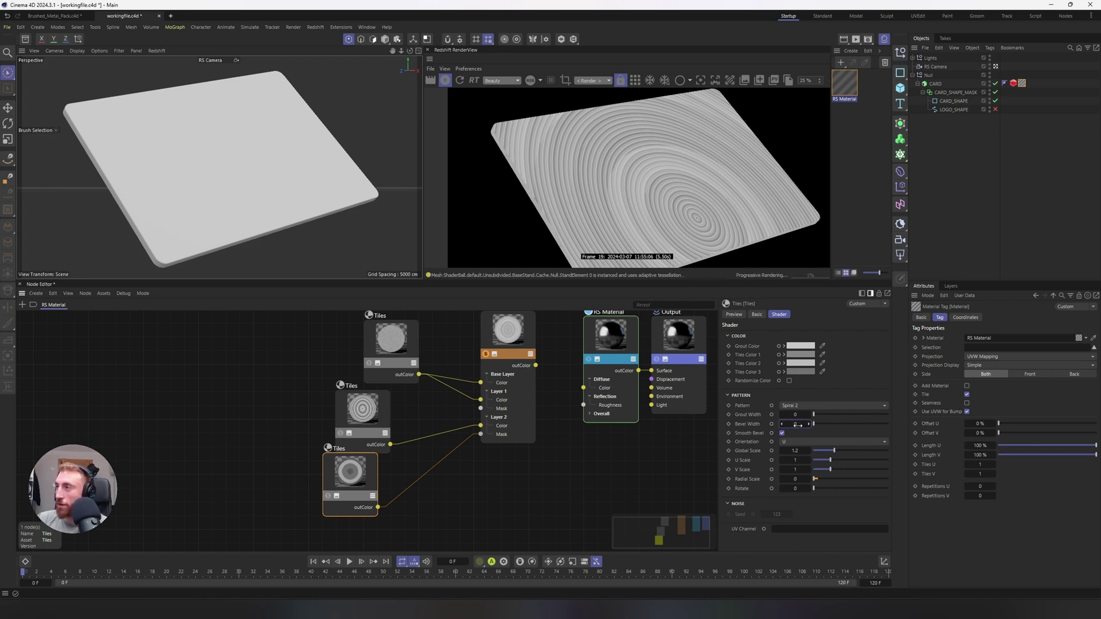
pyautogui.moveTo(819, 425); pyautogui.dragTo(859, 425)
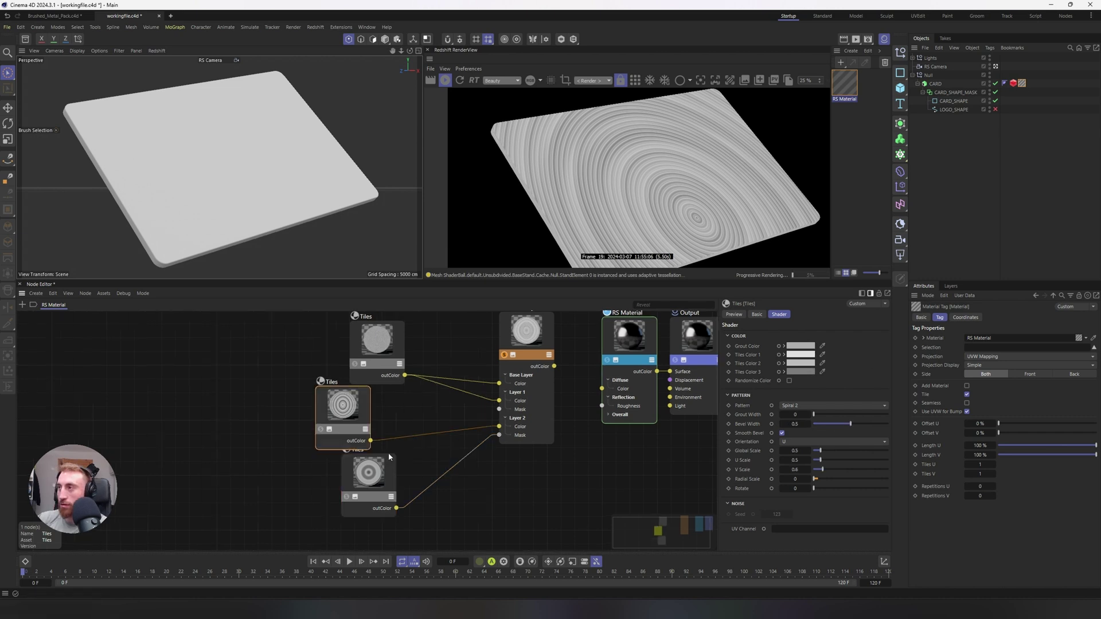
# - Line up the three Tiles nodes in a column beside the Color Layer node
pyautogui.moveTo(383, 464); pyautogui.dragTo(358, 474)
pyautogui.moveTo(492, 505)
pyautogui.mouseDown(button='middle')
pyautogui.moveTo(532, 463)
pyautogui.moveTo(494, 516)
pyautogui.mouseUp(button='middle')
pyautogui.scroll(-2, 523, 468)
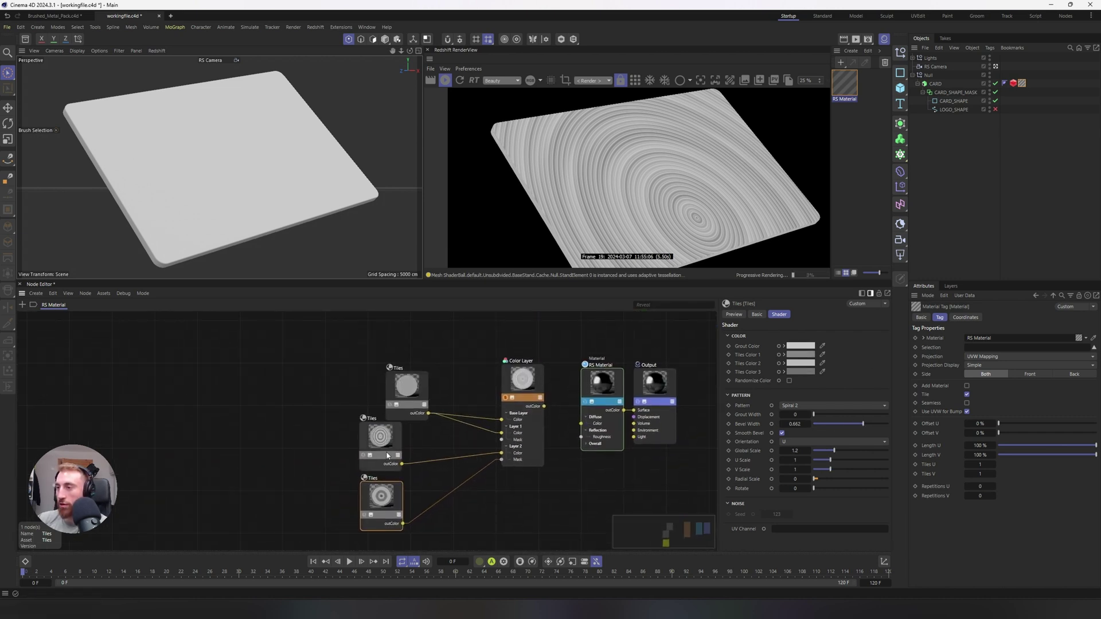
pyautogui.moveTo(386, 439); pyautogui.dragTo(393, 442)
pyautogui.moveTo(406, 385); pyautogui.dragTo(390, 378)
# - Connect the Color Layer's output to the RS Material's reflection Rotation input and view the card's reflections from a slightly different angle
pyautogui.moveTo(544, 406); pyautogui.dragTo(590, 411)
pyautogui.moveTo(613, 403)
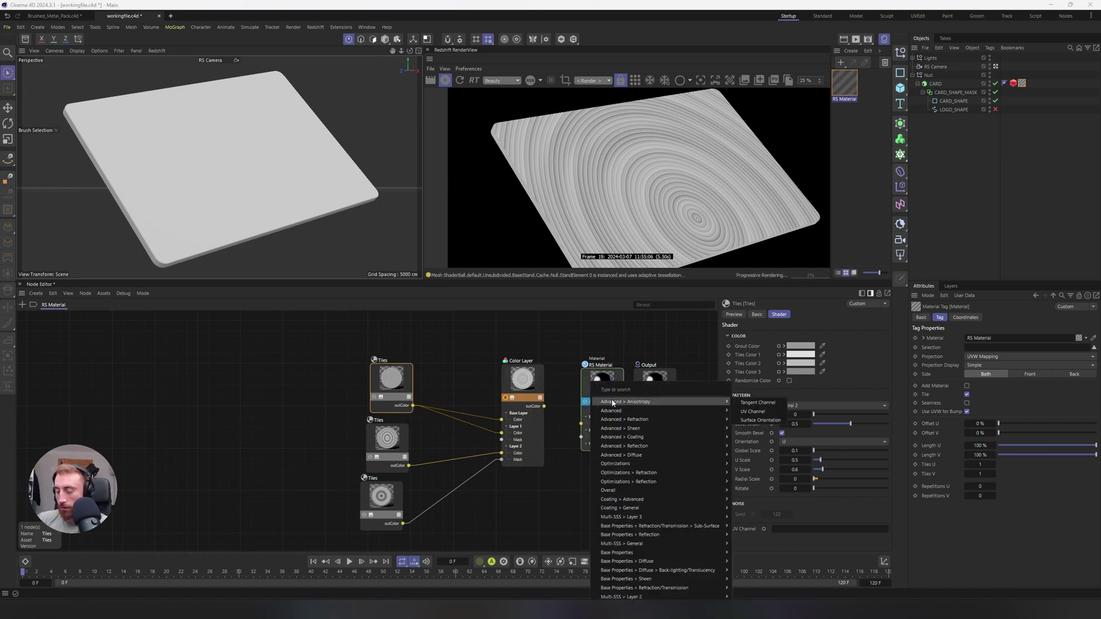
pyautogui.write('ro')
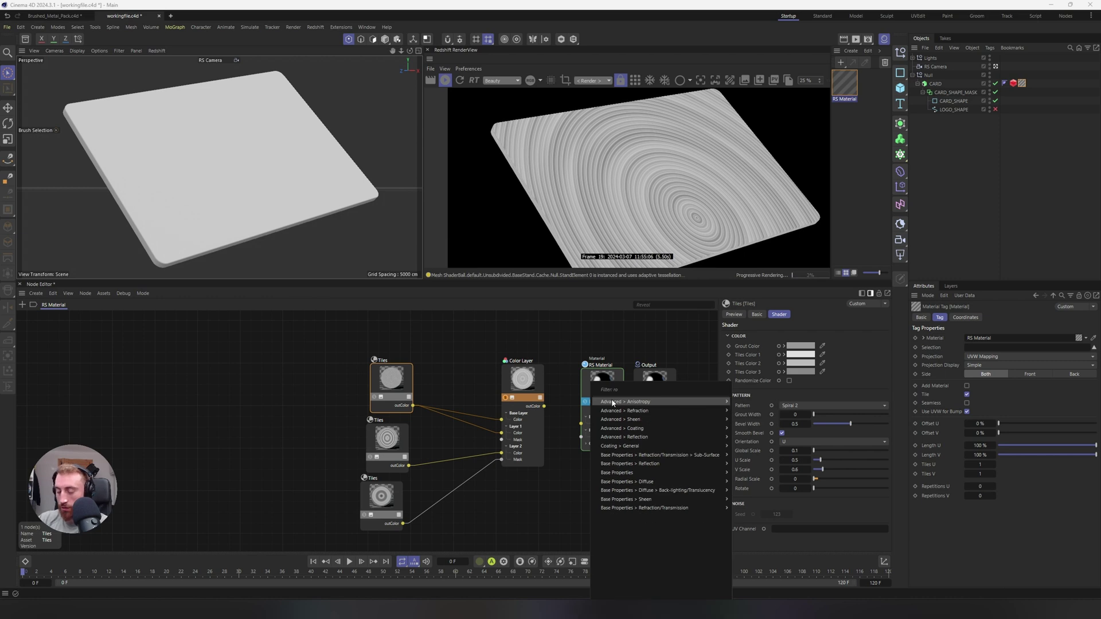
pyautogui.write('to')
pyautogui.click(612, 402)
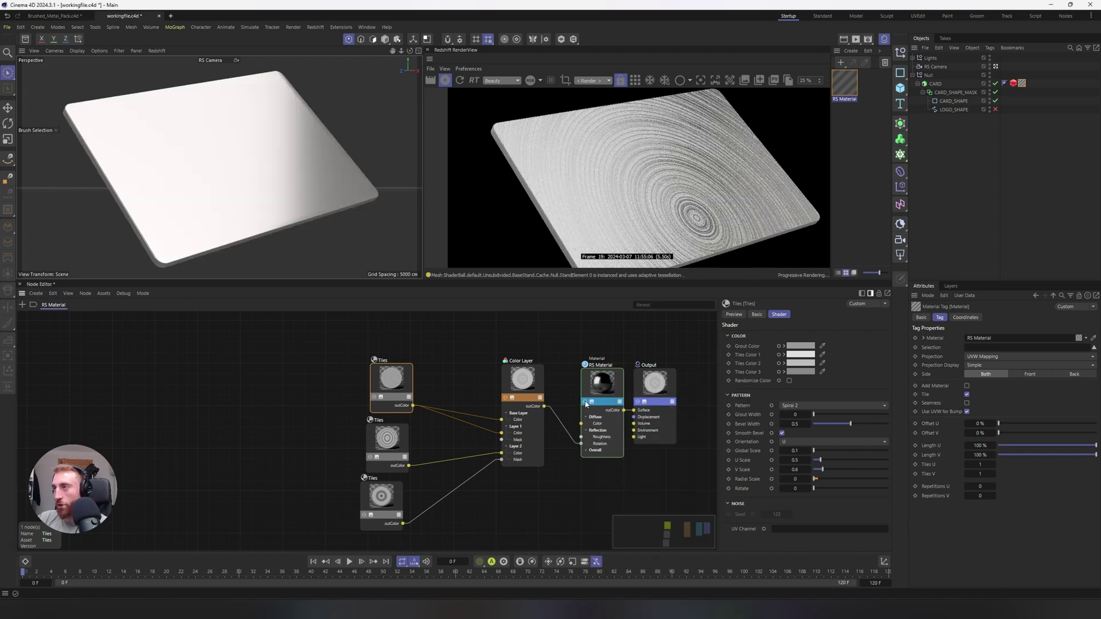
pyautogui.click(599, 379)
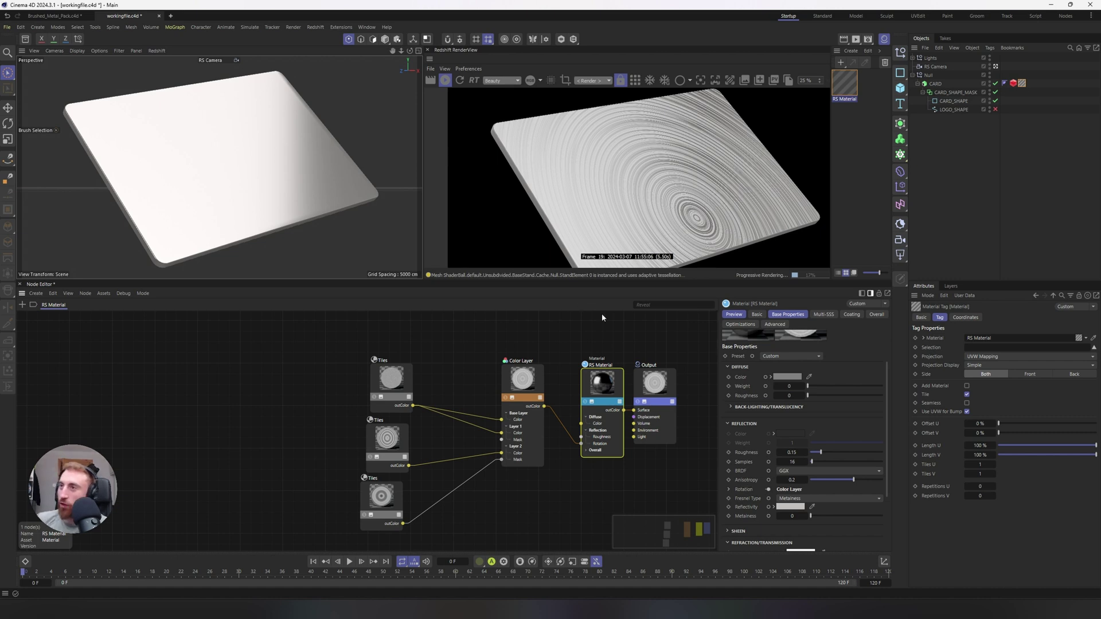
pyautogui.moveTo(272, 179)
pyautogui.keyDown('alt'); pyautogui.mouseDown()
pyautogui.moveTo(252, 182)
pyautogui.moveTo(276, 182)
pyautogui.mouseUp(); pyautogui.keyUp('alt')
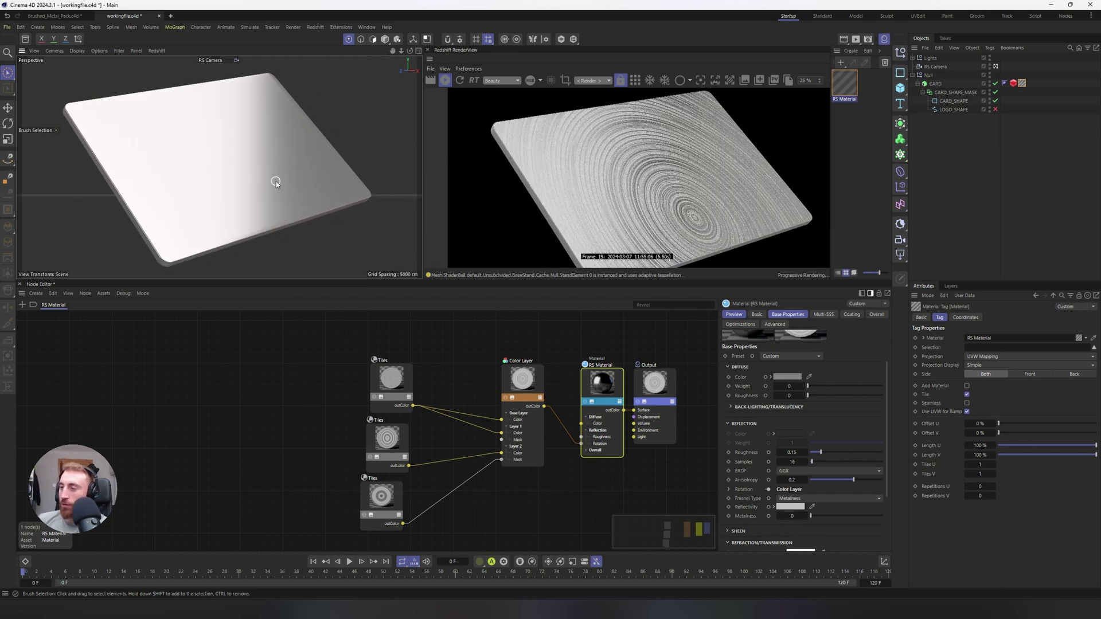
# - Move the three Tiles nodes aside, and add a Ramp node connected to the Color Layer's Layer 3 color
pyautogui.moveTo(339, 369); pyautogui.dragTo(423, 551)
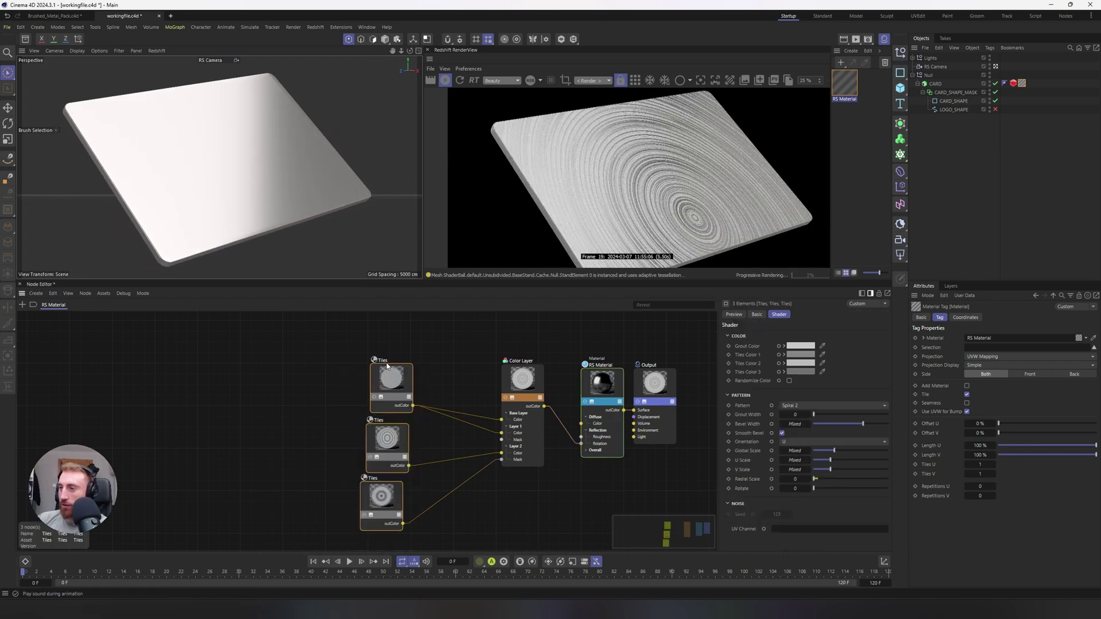
pyautogui.moveTo(388, 375); pyautogui.dragTo(359, 349)
pyautogui.doubleClick(502, 365)
pyautogui.write('ram')
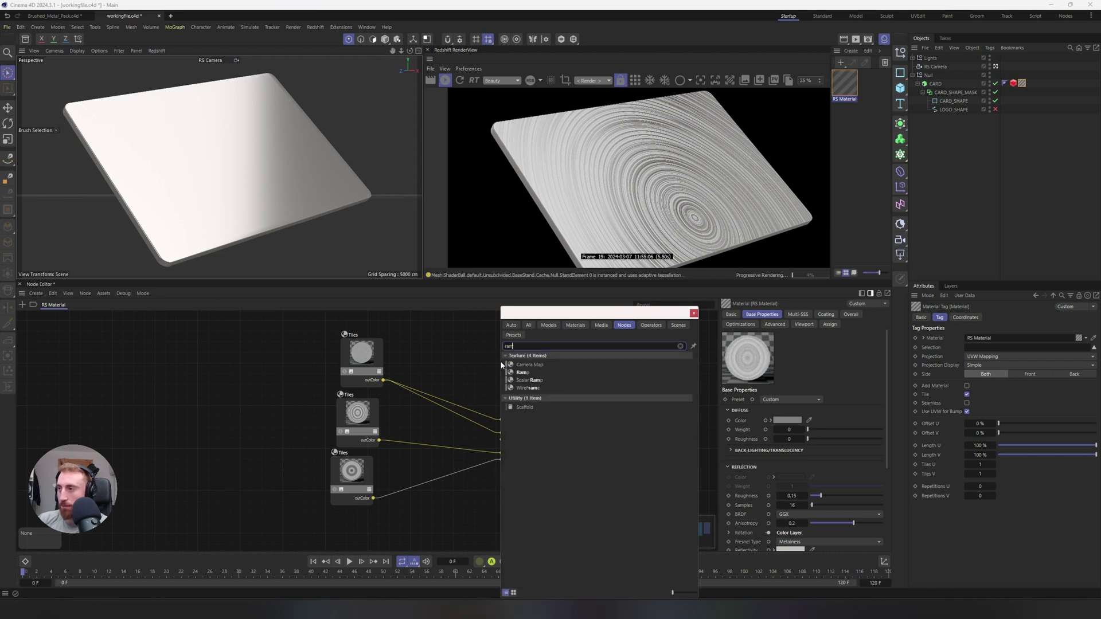
pyautogui.click(522, 372)
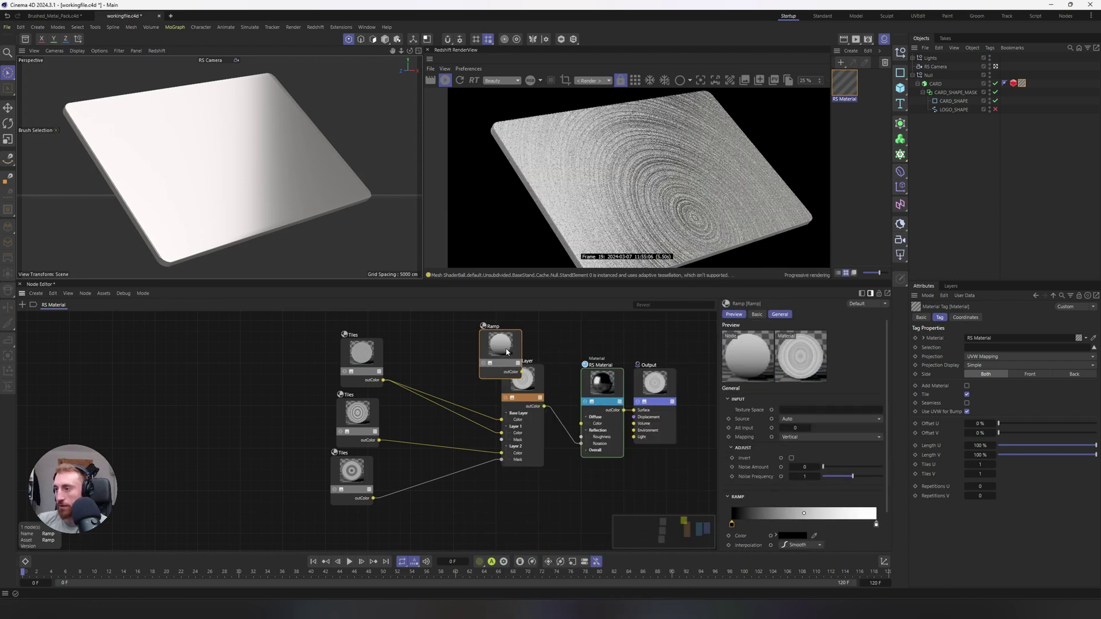
pyautogui.moveTo(517, 520); pyautogui.dragTo(515, 412)
pyautogui.moveTo(552, 429)
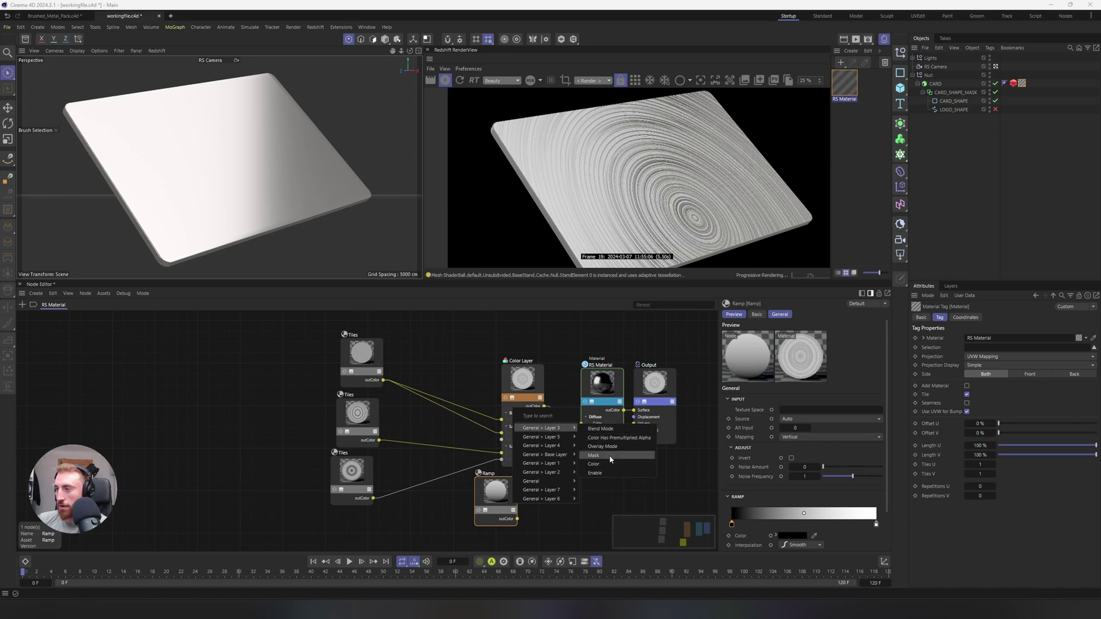
pyautogui.click(594, 464)
# - Move the ramp's white knot to about 21% and enable Layer 3 in the Color Layer
pyautogui.moveTo(875, 524); pyautogui.dragTo(760, 526)
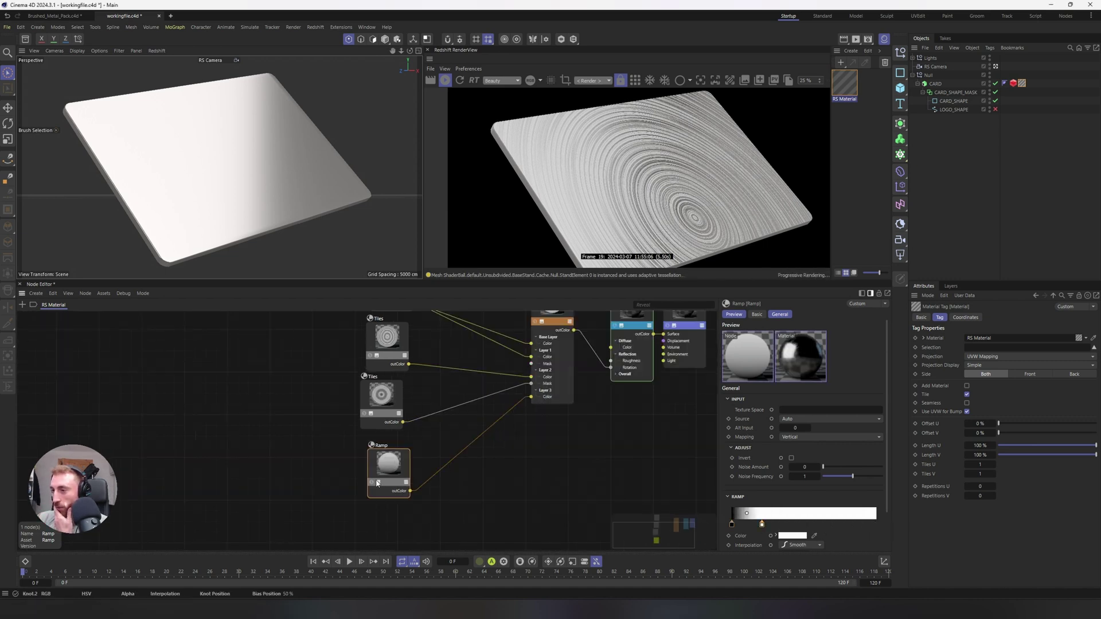
pyautogui.click(552, 373)
pyautogui.scroll(-2, 739, 499)
pyautogui.click(783, 465)
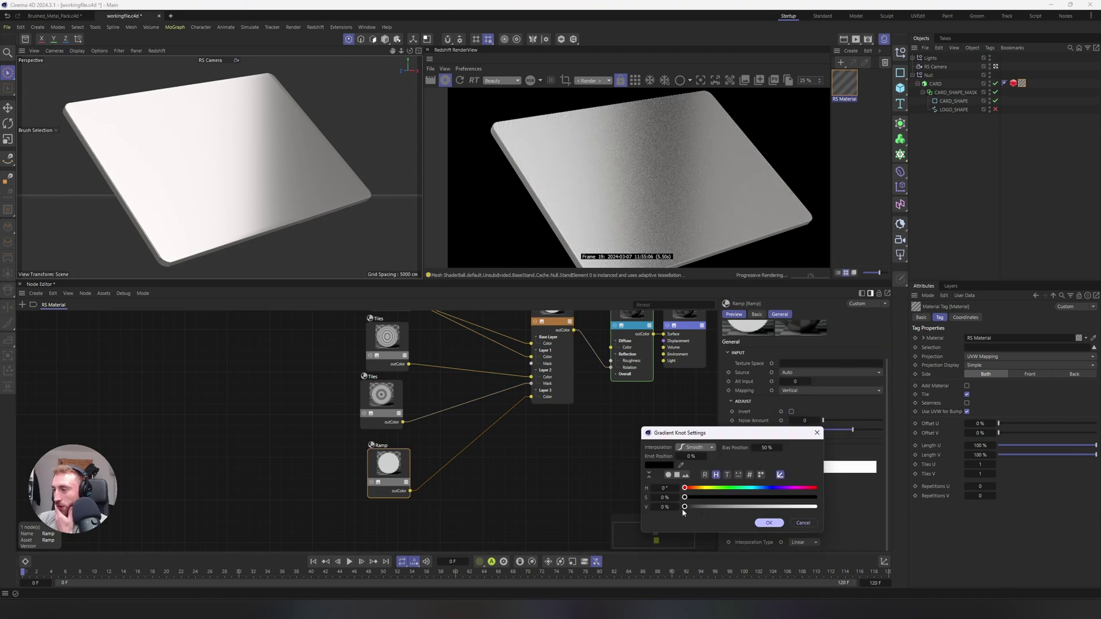
# - Set the ramp's first knot to light grey with a 74% value, and its second knot to mid grey, RGB 137
pyautogui.moveTo(685, 498); pyautogui.dragTo(782, 507)
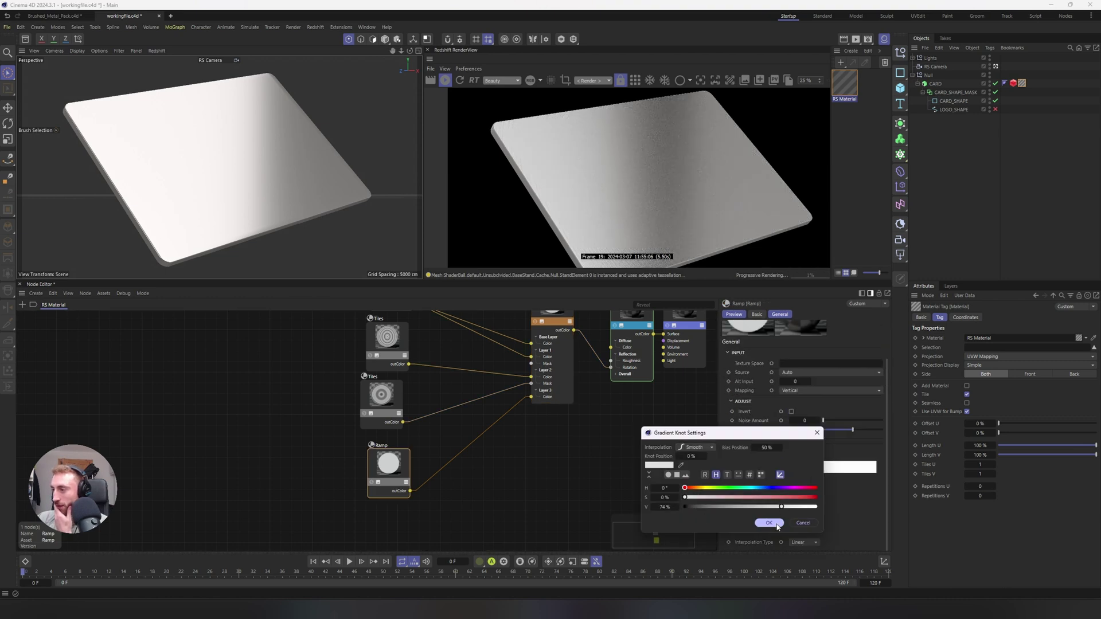
pyautogui.click(769, 523)
pyautogui.doubleClick(763, 484)
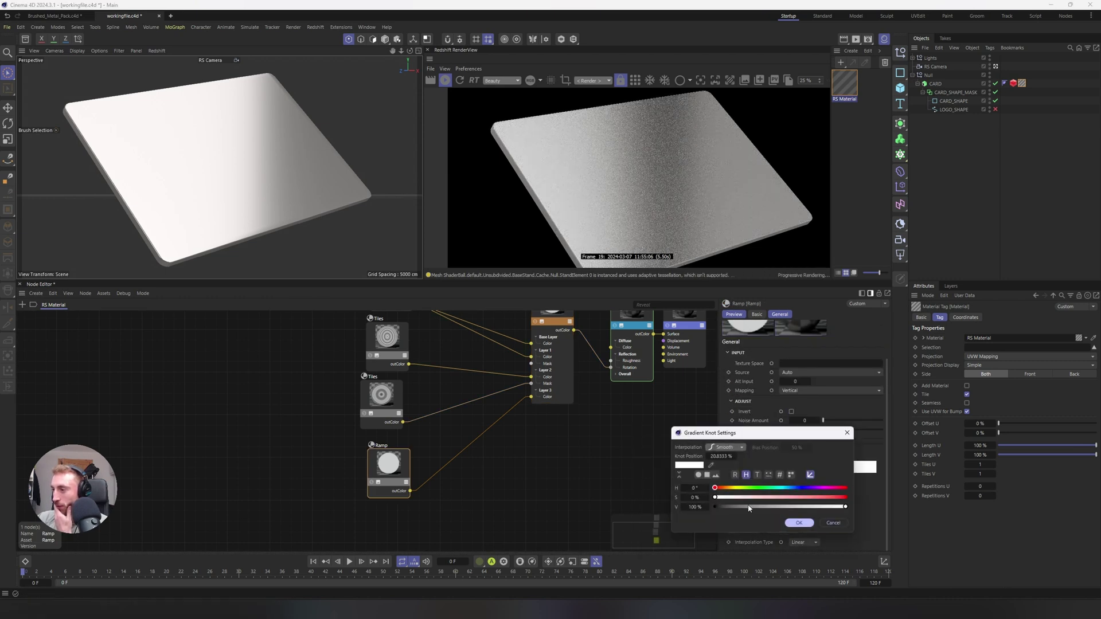
pyautogui.click(749, 507)
pyautogui.click(799, 524)
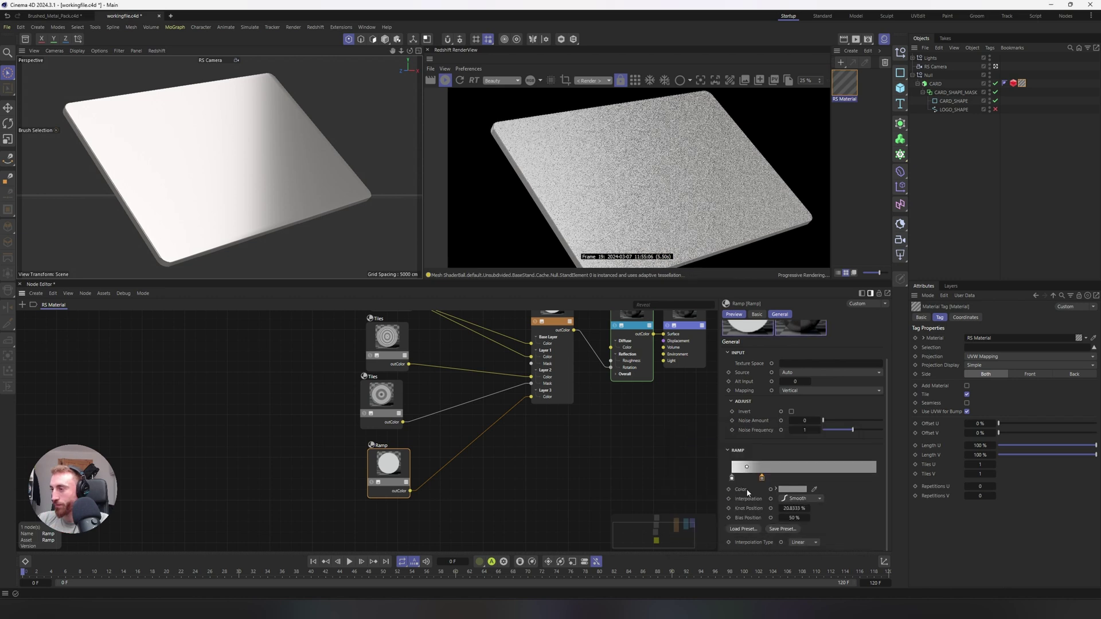
# - Duplicate the light knot to 100% and about 49% and the grey knot to about 75%, and set the ramp's mapping to Radial
pyautogui.click(732, 479)
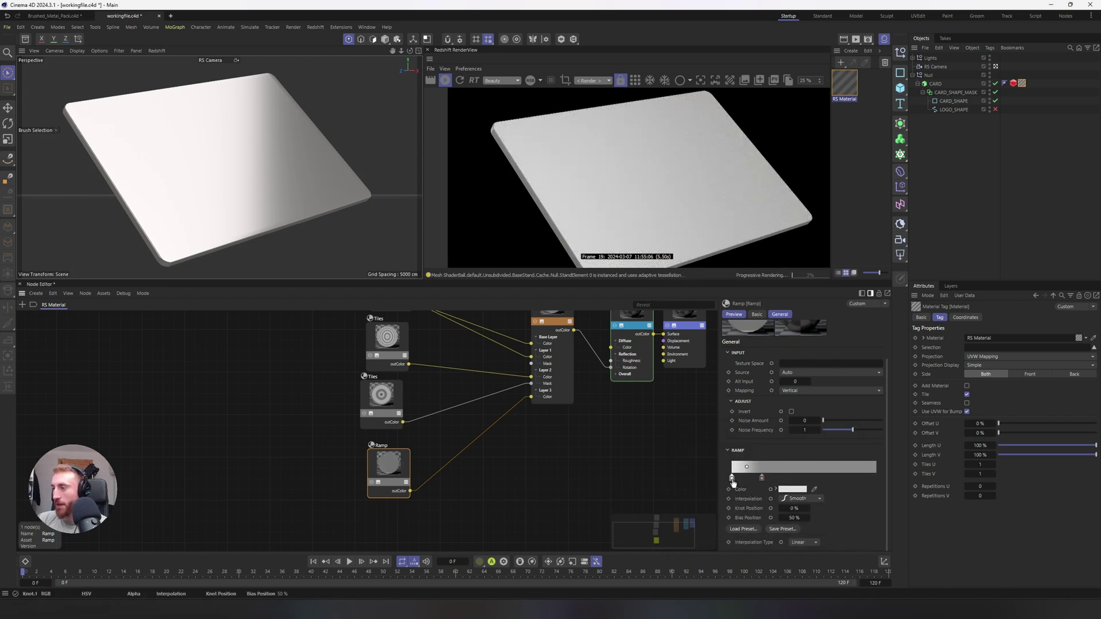
pyautogui.keyDown('ctrl'); pyautogui.moveTo(732, 482); pyautogui.dragTo(882, 481); pyautogui.keyUp('ctrl')
pyautogui.click(762, 479)
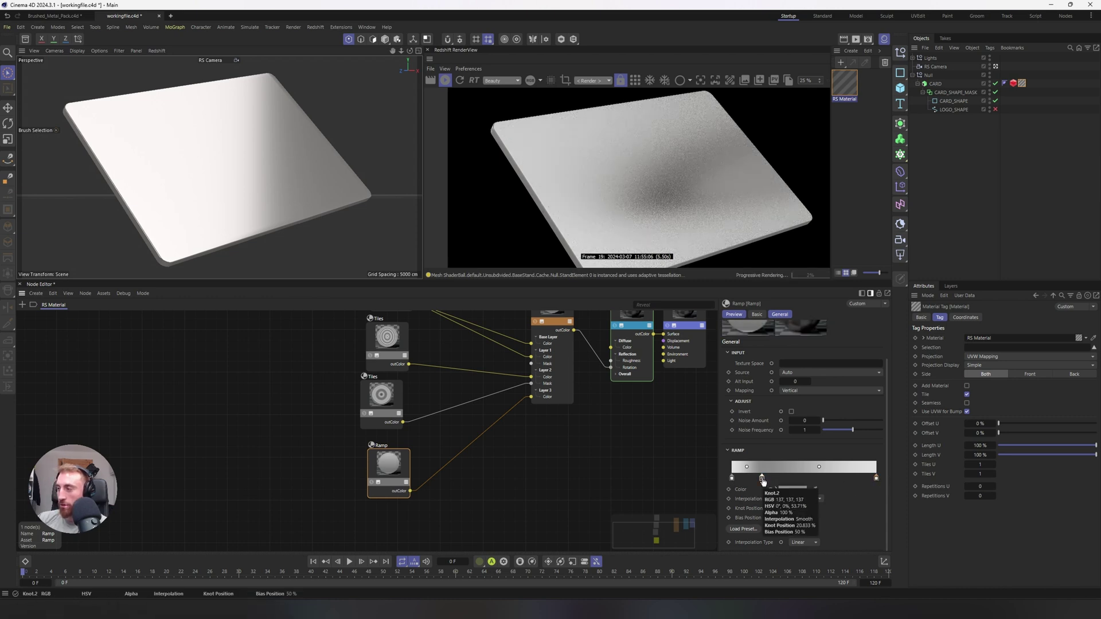
pyautogui.keyDown('ctrl'); pyautogui.moveTo(763, 480); pyautogui.dragTo(840, 486); pyautogui.keyUp('ctrl')
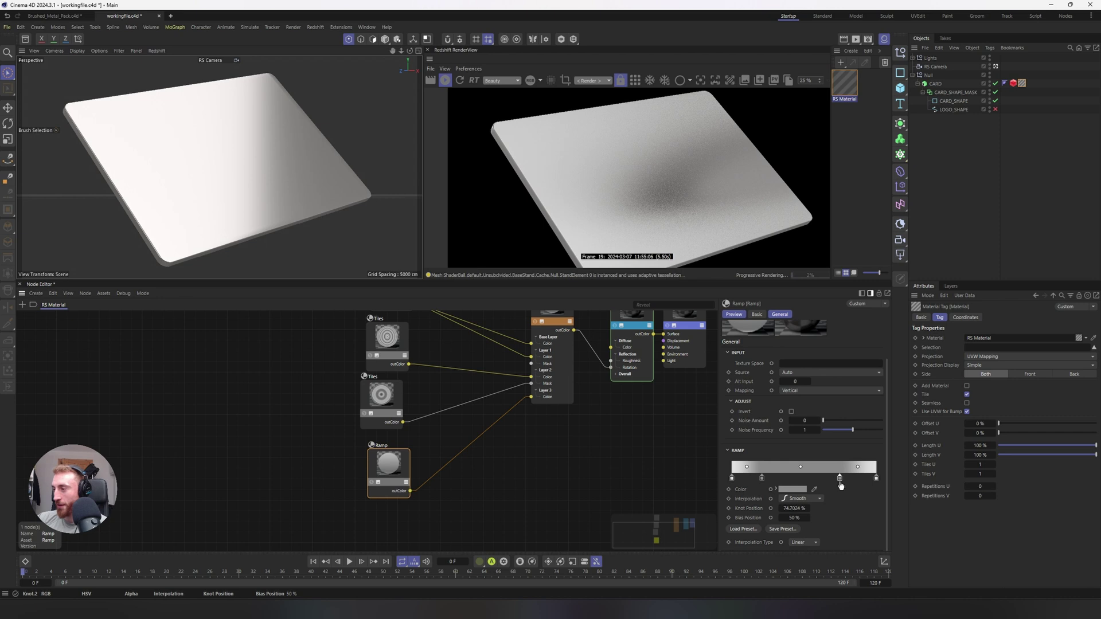
pyautogui.click(878, 481)
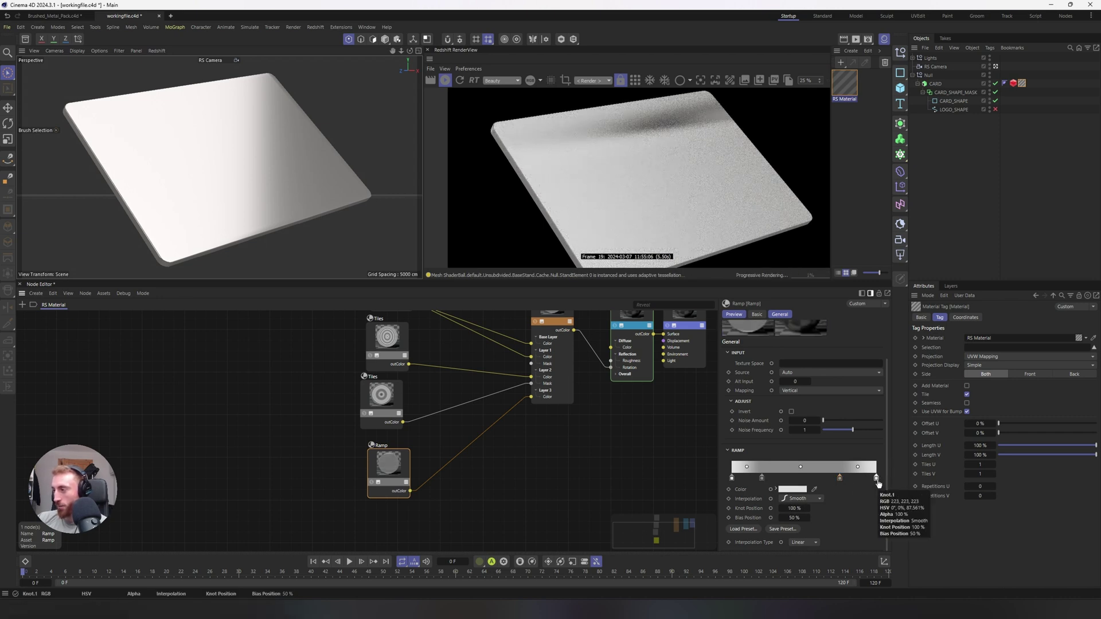
pyautogui.keyDown('ctrl'); pyautogui.moveTo(878, 483); pyautogui.dragTo(801, 486); pyautogui.keyUp('ctrl')
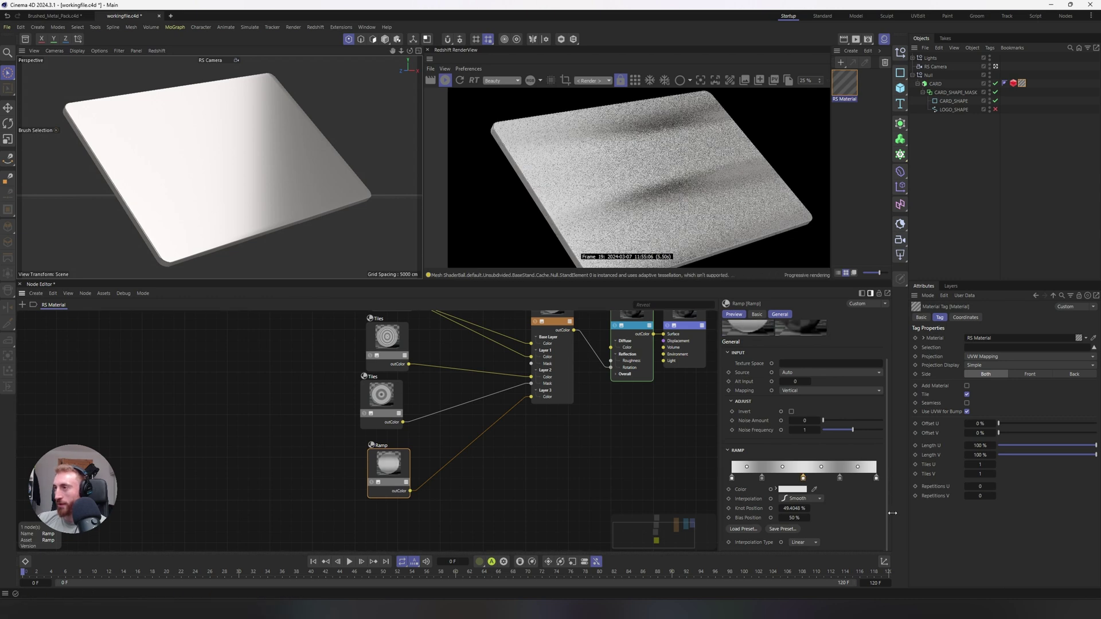
pyautogui.click(805, 391)
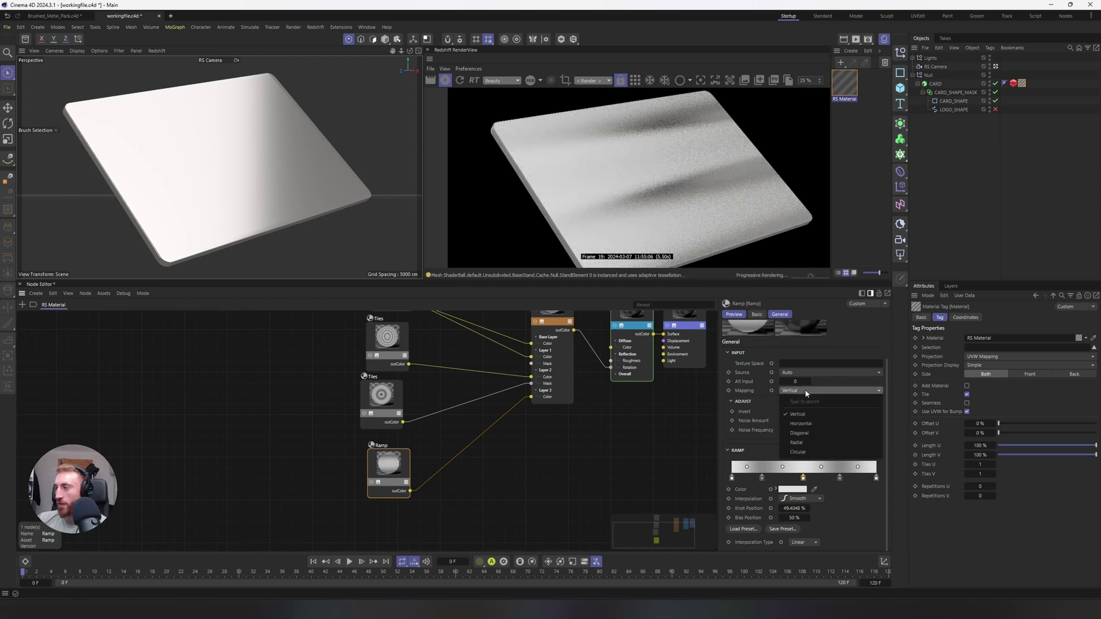
pyautogui.click(808, 443)
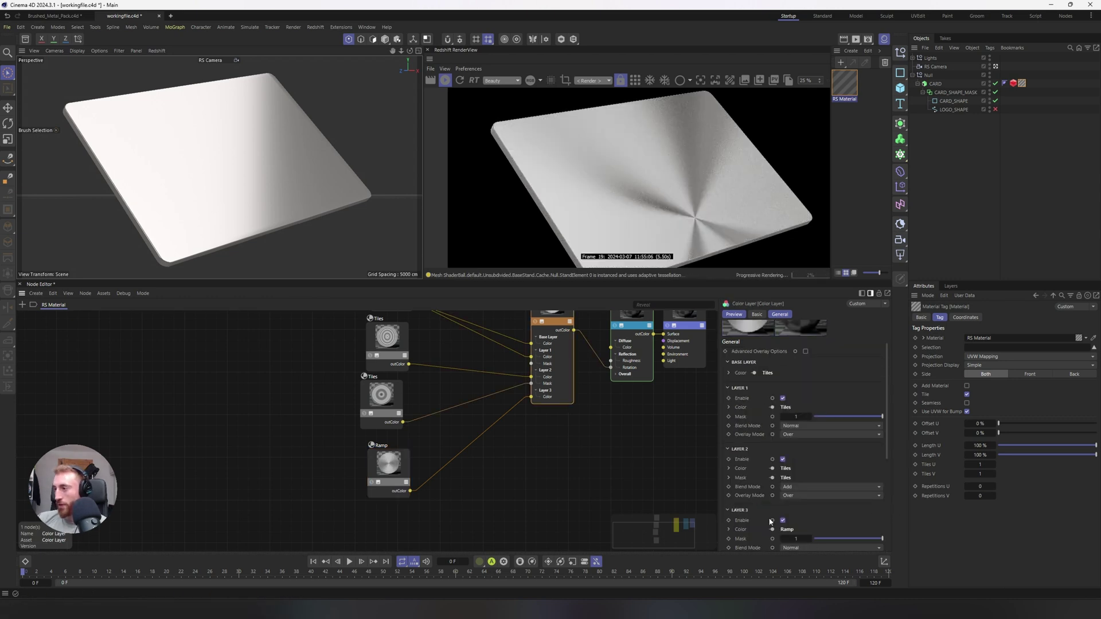
# - Set the Color Layer's Layer 3 mask to 0.8
pyautogui.scroll(-3, 732, 503)
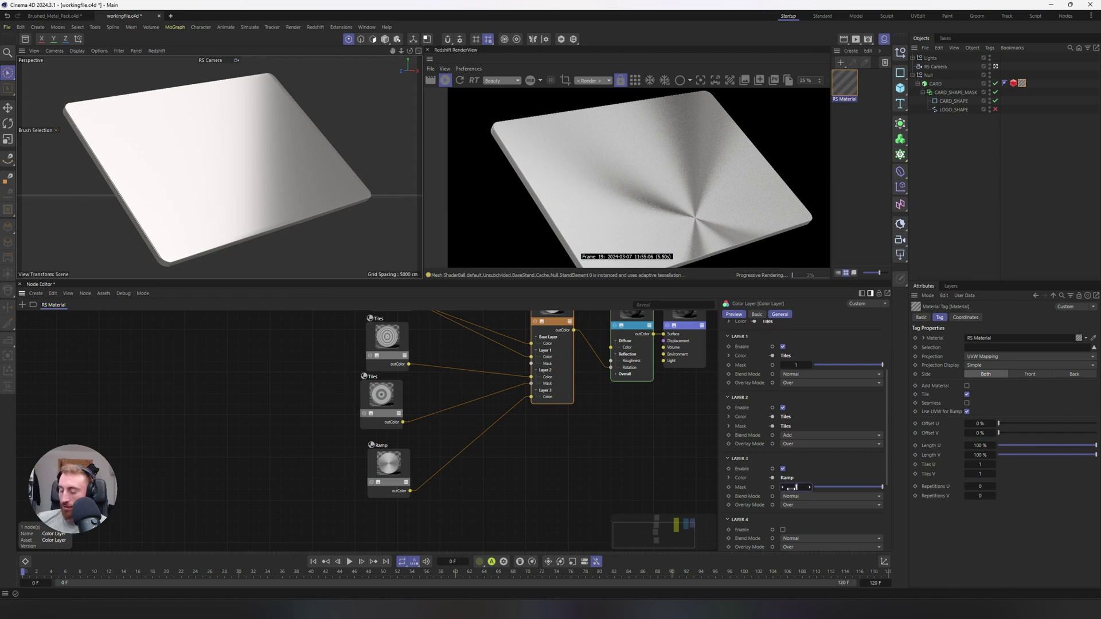
pyautogui.write('.8')
pyautogui.press('Return')
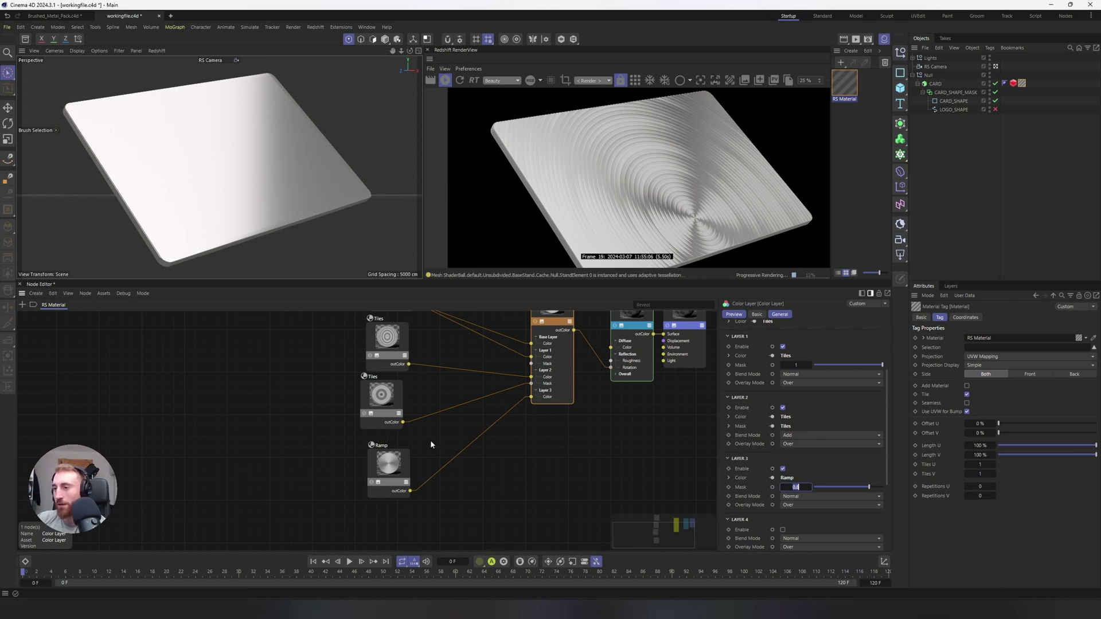
pyautogui.moveTo(430, 440); pyautogui.dragTo(403, 481, button='middle')
pyautogui.click(373, 500)
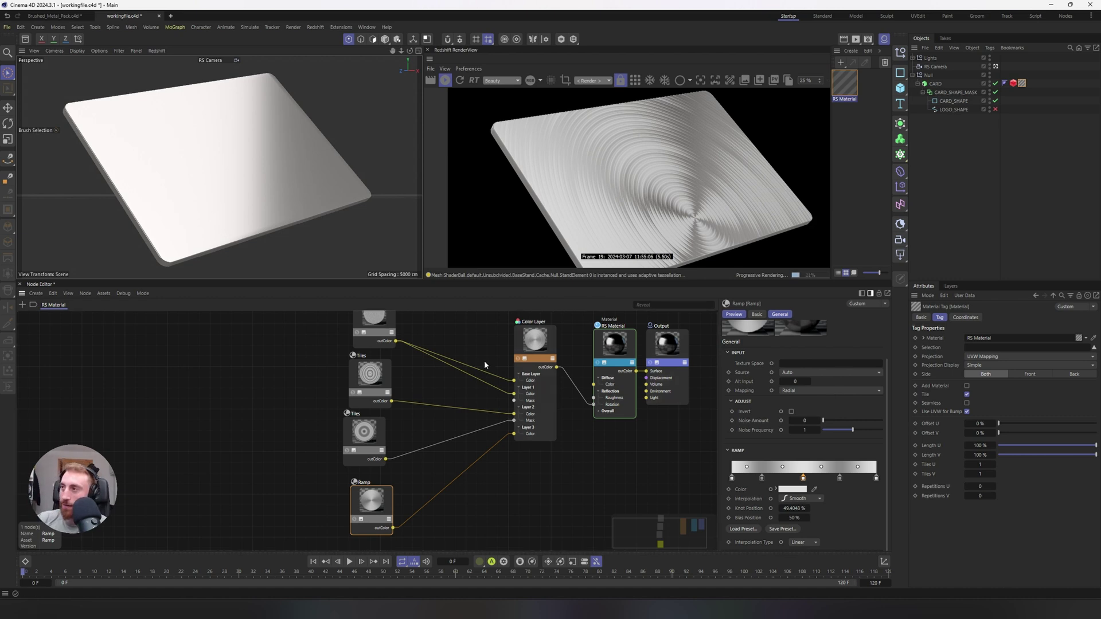
# - Set the Color Layer's Layer 3 mask to 0.9 and check the card's reflections from another angle
pyautogui.click(522, 359)
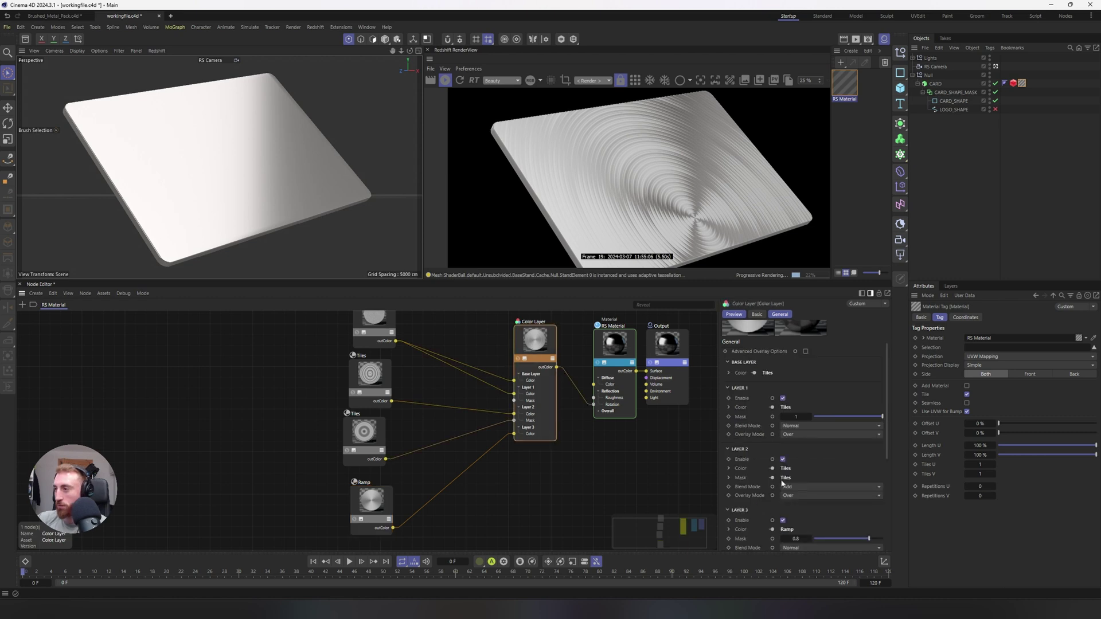
pyautogui.click(798, 532)
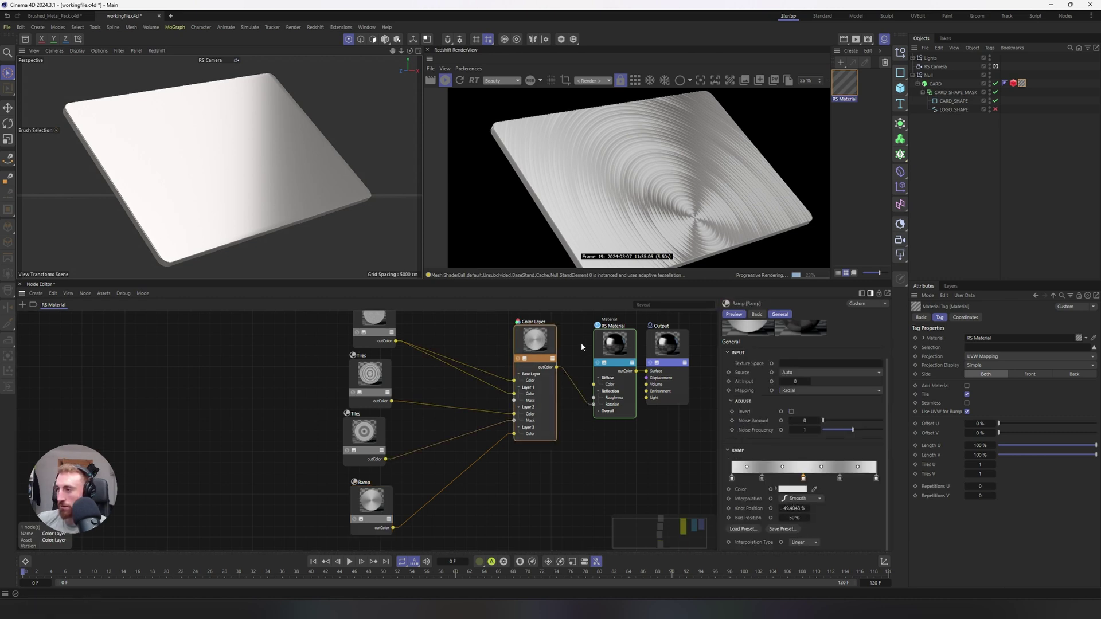
pyautogui.click(534, 345)
pyautogui.moveTo(793, 539); pyautogui.dragTo(794, 539)
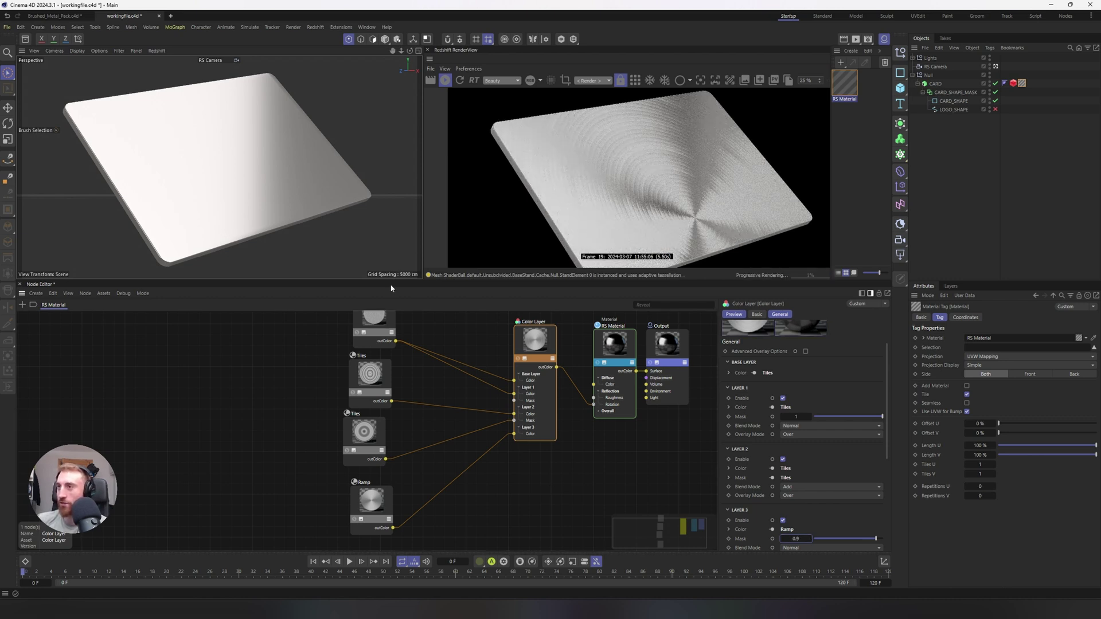
pyautogui.keyDown('alt'); pyautogui.moveTo(236, 133); pyautogui.dragTo(246, 152); pyautogui.keyUp('alt')
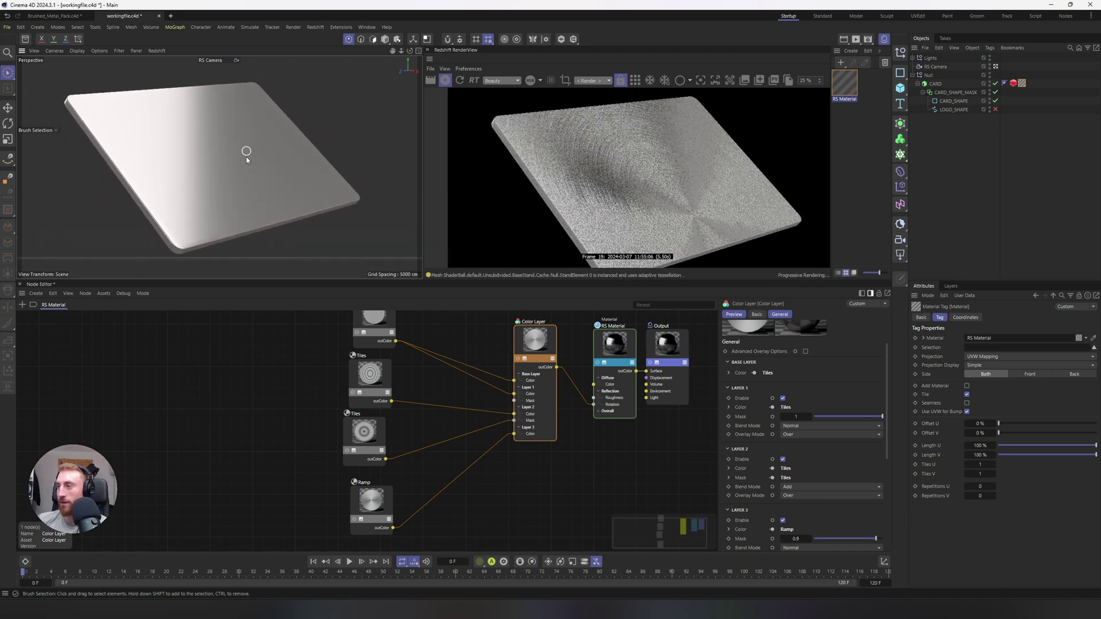
# - Set the RS Material's reflection Metalness to 1 and check the card from another angle
pyautogui.click(365, 435)
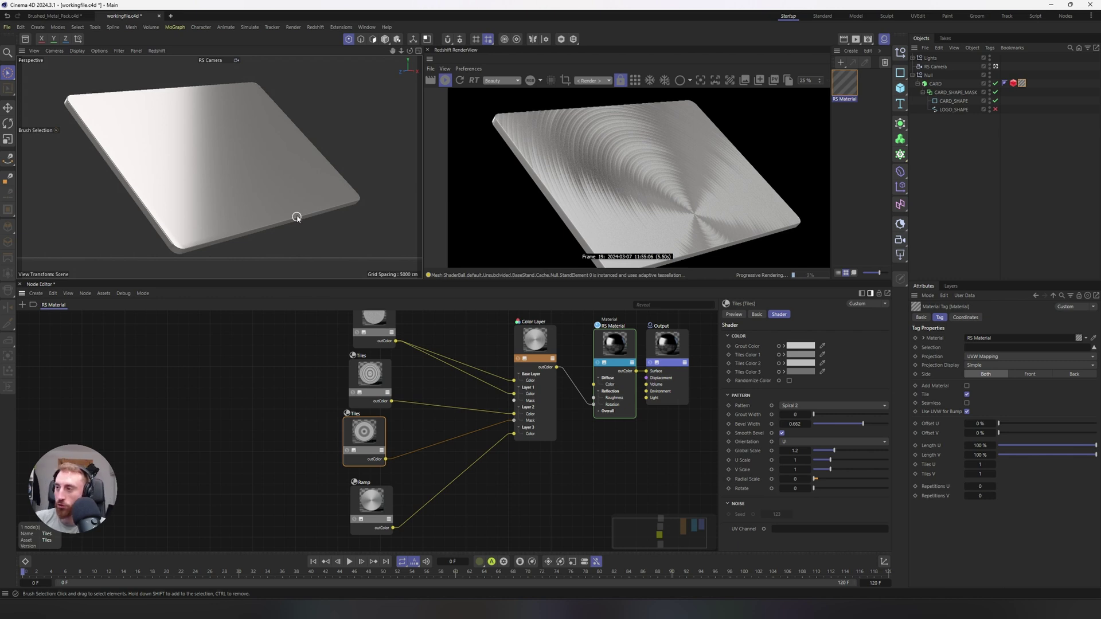
pyautogui.click(625, 353)
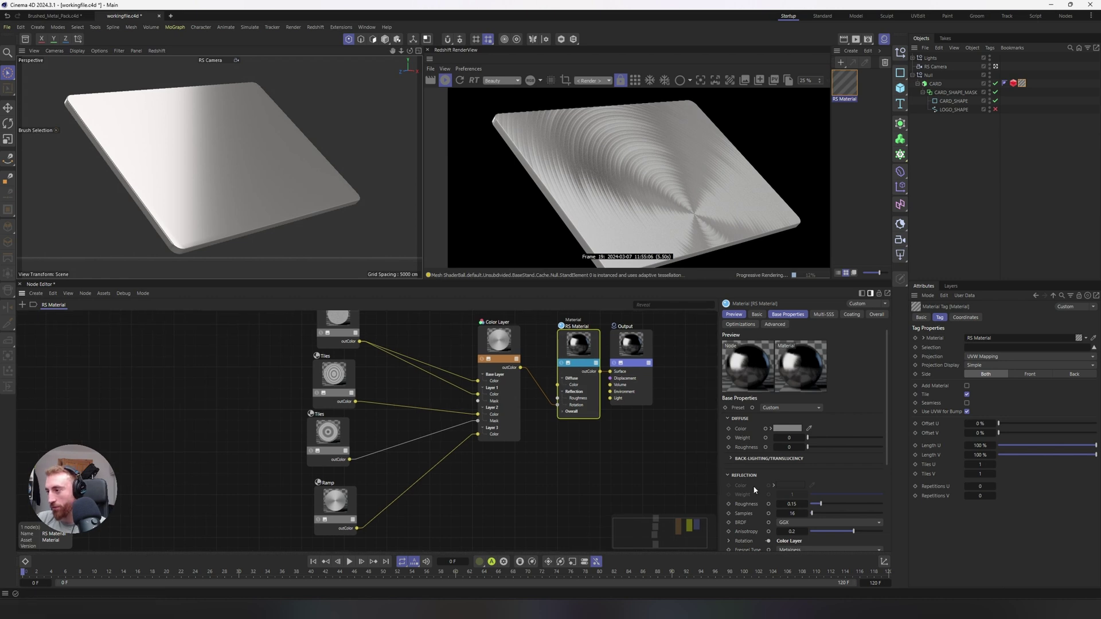
pyautogui.scroll(-2, 755, 490)
pyautogui.moveTo(820, 516); pyautogui.dragTo(887, 519)
pyautogui.moveTo(298, 170)
pyautogui.keyDown('alt'); pyautogui.mouseDown()
pyautogui.moveTo(256, 177)
pyautogui.moveTo(304, 180)
pyautogui.mouseUp(); pyautogui.keyUp('alt')
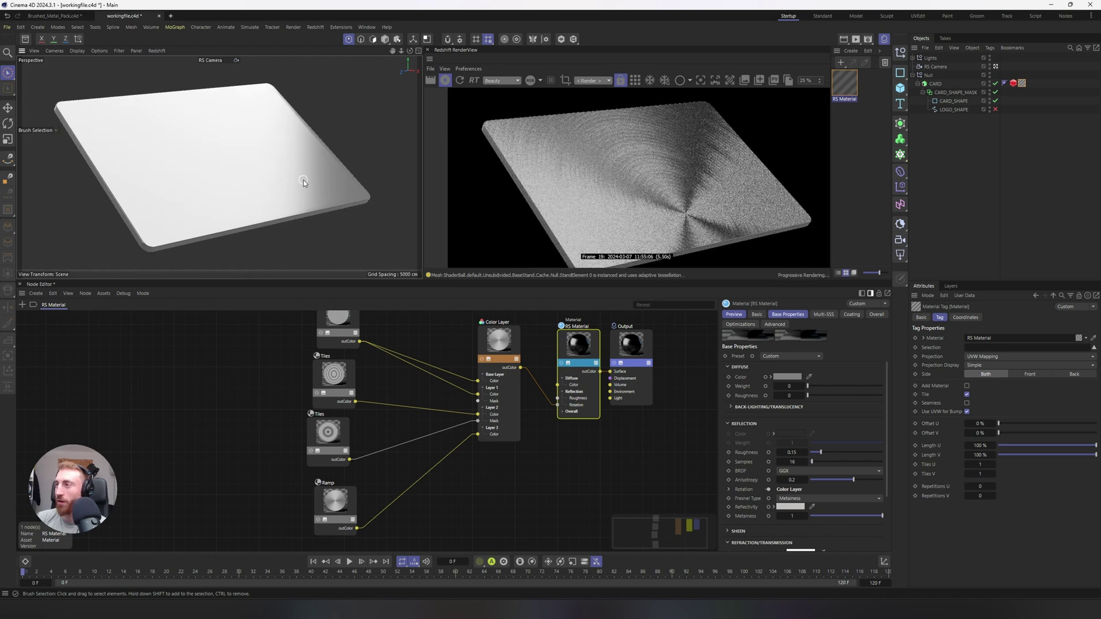
# - Group the Tiles, Ramp and Color Layer nodes into a single node feeding the RS Material
pyautogui.moveTo(323, 376); pyautogui.dragTo(341, 417, button='middle')
pyautogui.scroll(-2, 315, 380)
pyautogui.click(309, 381)
pyautogui.moveTo(257, 325); pyautogui.dragTo(488, 533)
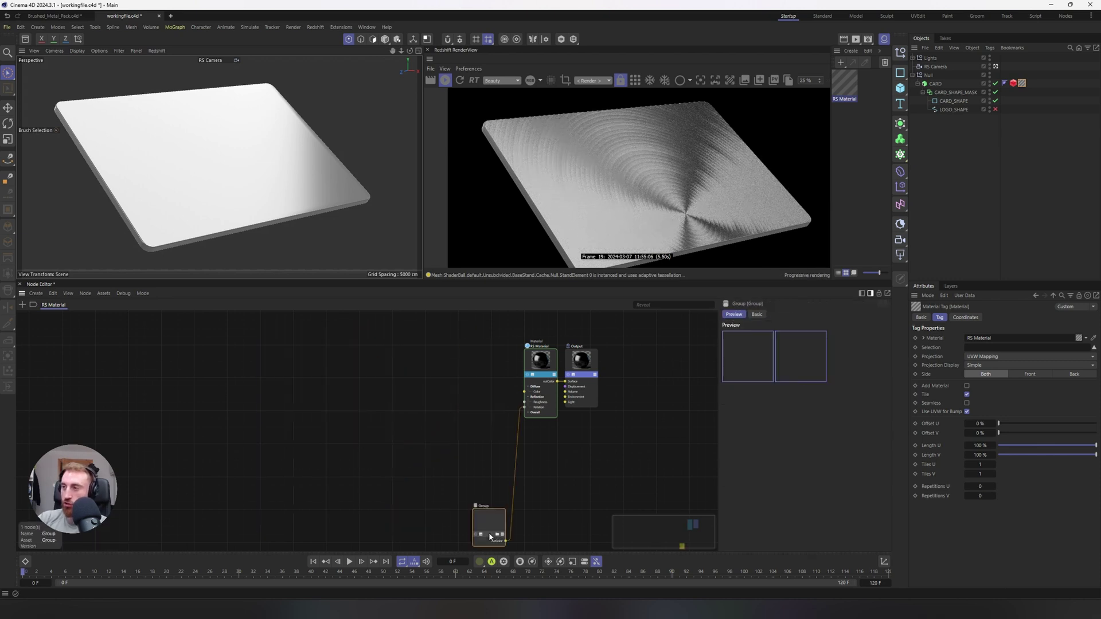
# - Inspect the nodes inside the Anisotropy group and return to the main RS Material graph
pyautogui.scroll(3, 438, 384)
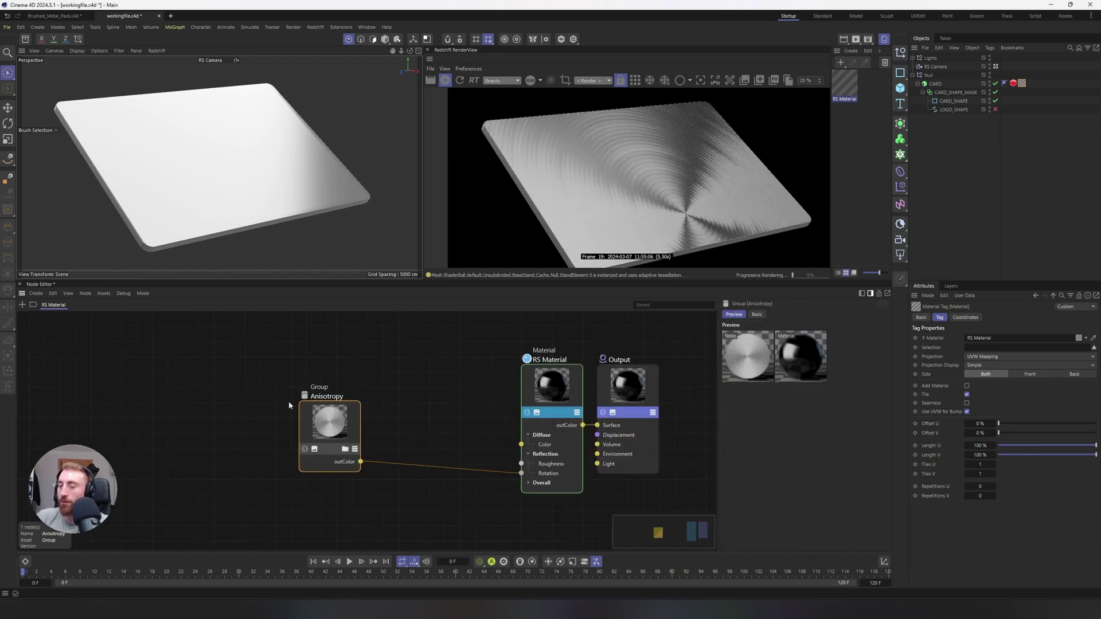
pyautogui.doubleClick(307, 409)
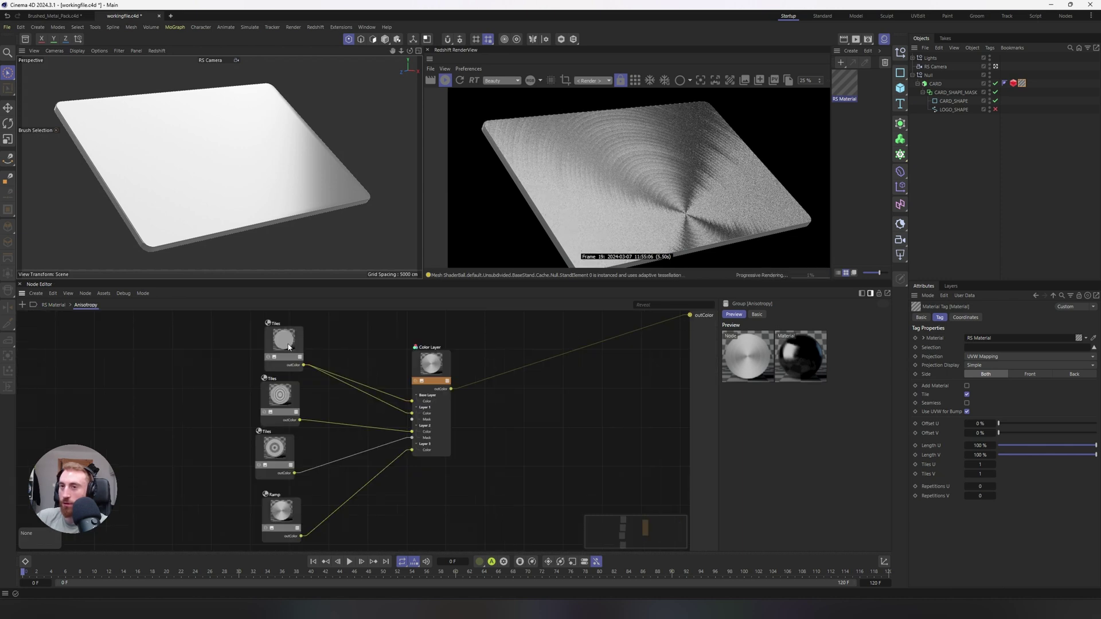
pyautogui.click(54, 306)
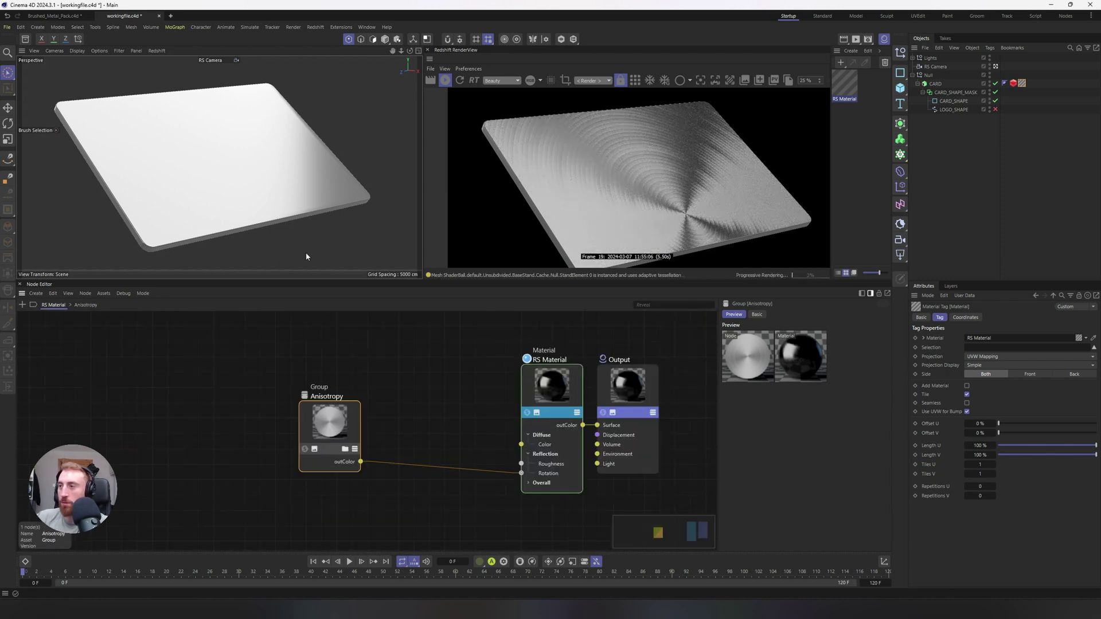
pyautogui.moveTo(688, 388); pyautogui.dragTo(686, 389, button='middle')
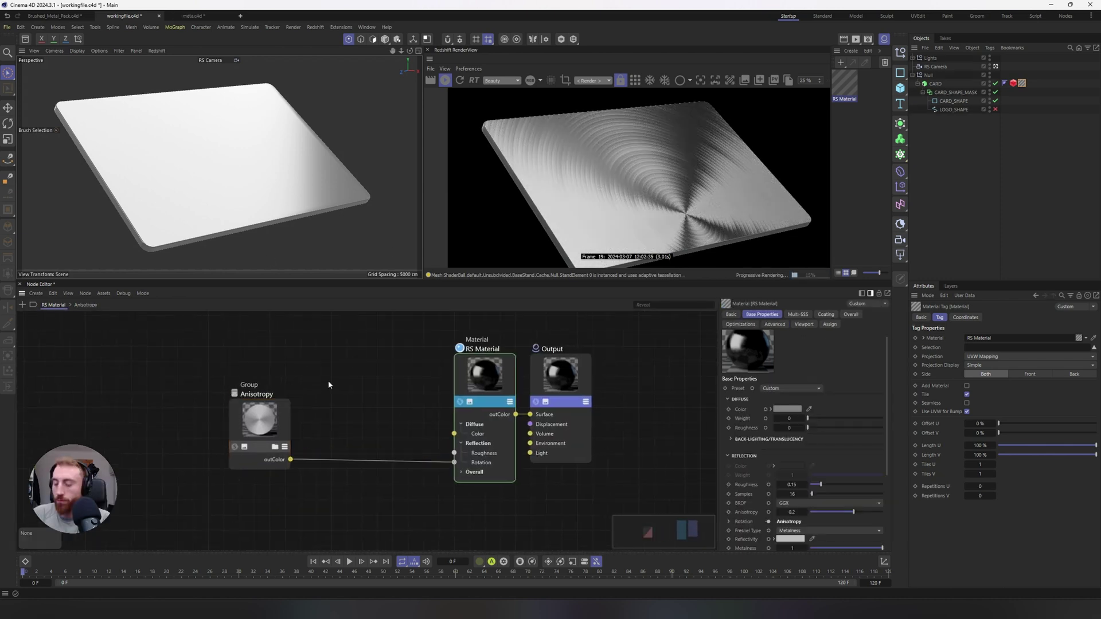
# - Insert a UV Projection node between the Anisotropy group's output and the RS Material's reflection Rotation input
pyautogui.doubleClick(329, 385)
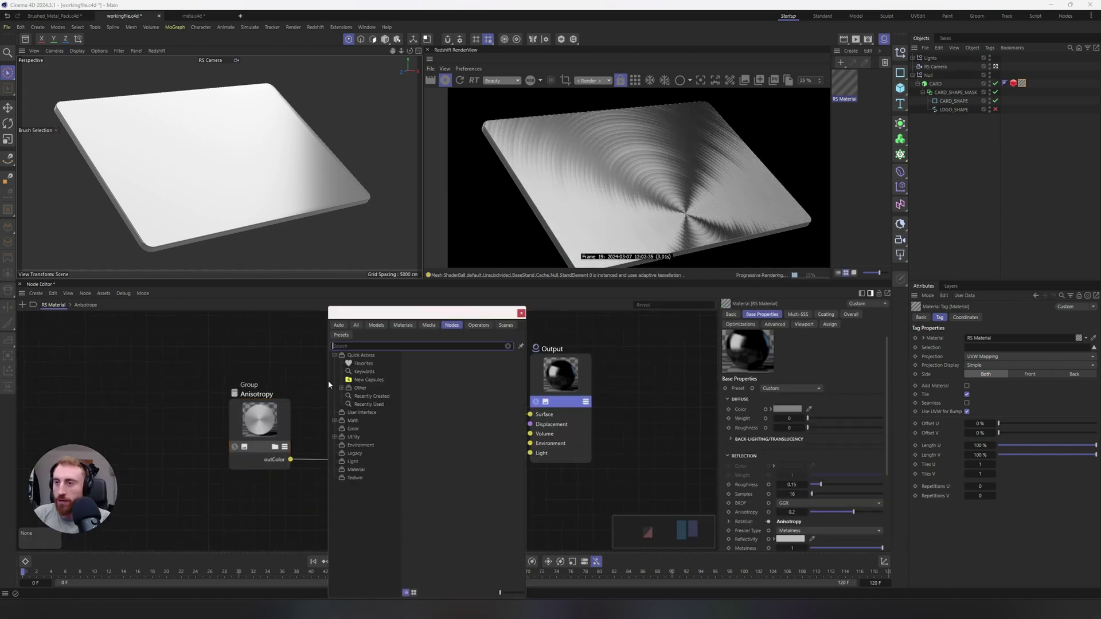
pyautogui.write('UV')
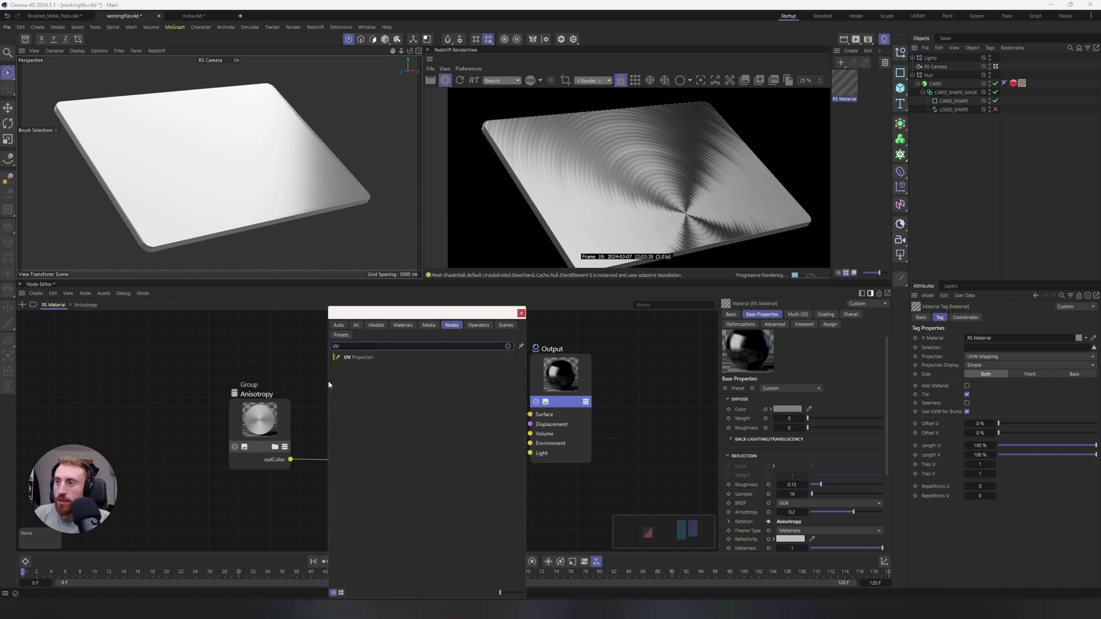
pyautogui.click(361, 357)
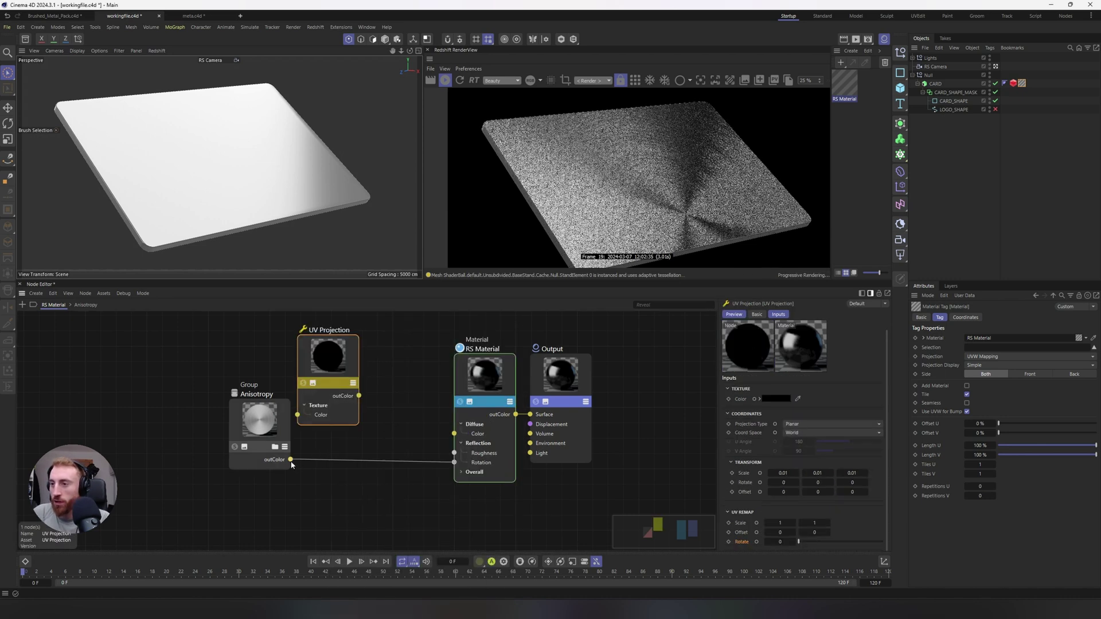
pyautogui.moveTo(291, 460); pyautogui.dragTo(298, 414)
pyautogui.moveTo(330, 359); pyautogui.dragTo(348, 383)
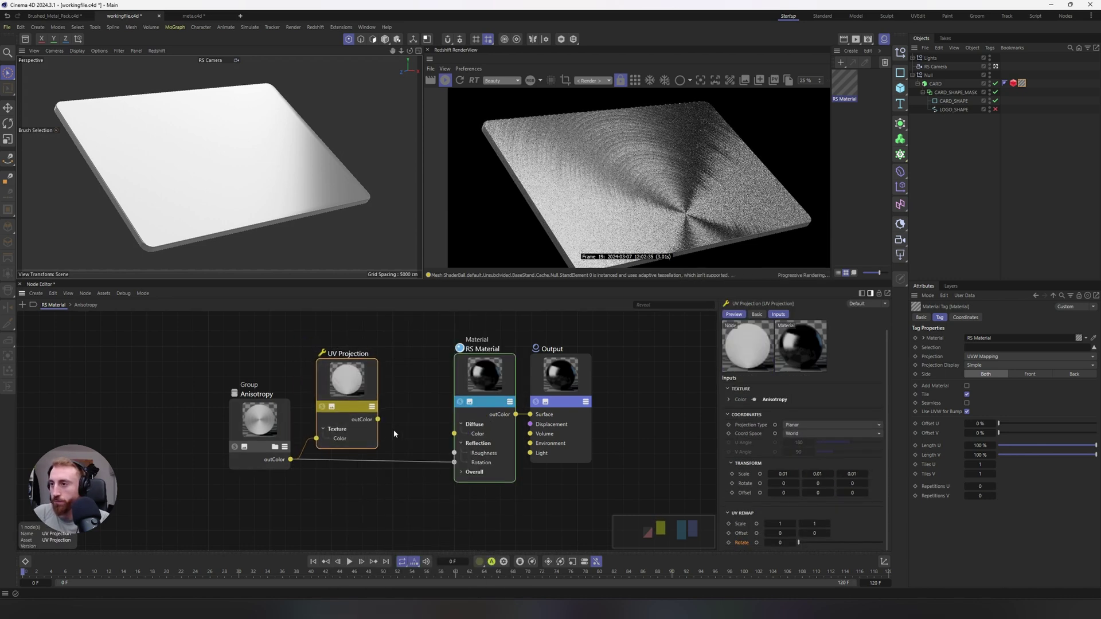
pyautogui.moveTo(379, 419); pyautogui.dragTo(454, 462)
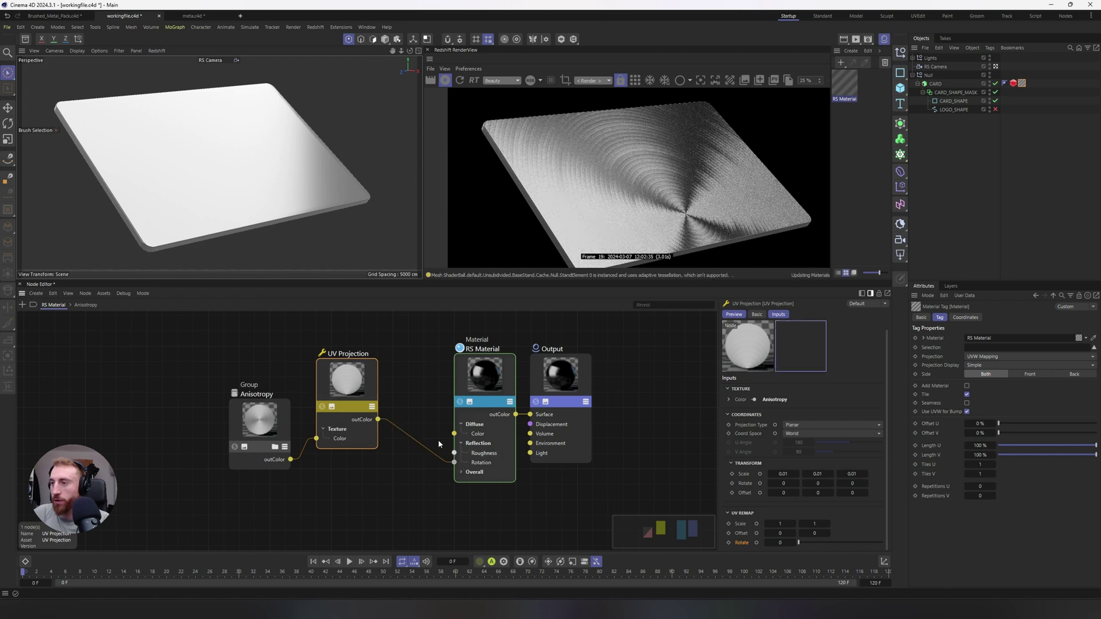
# - Set the UV Projection to Object space with transform scale 1 on all axes and second UV Remap offset 0.05, checking the card from other angles
pyautogui.click(826, 435)
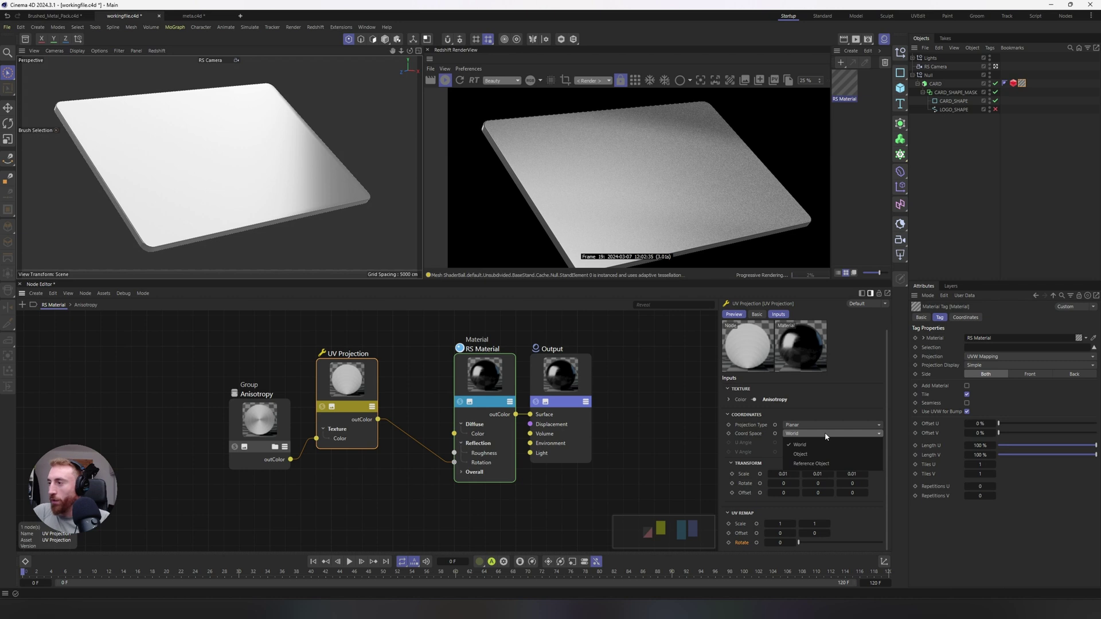
pyautogui.click(824, 453)
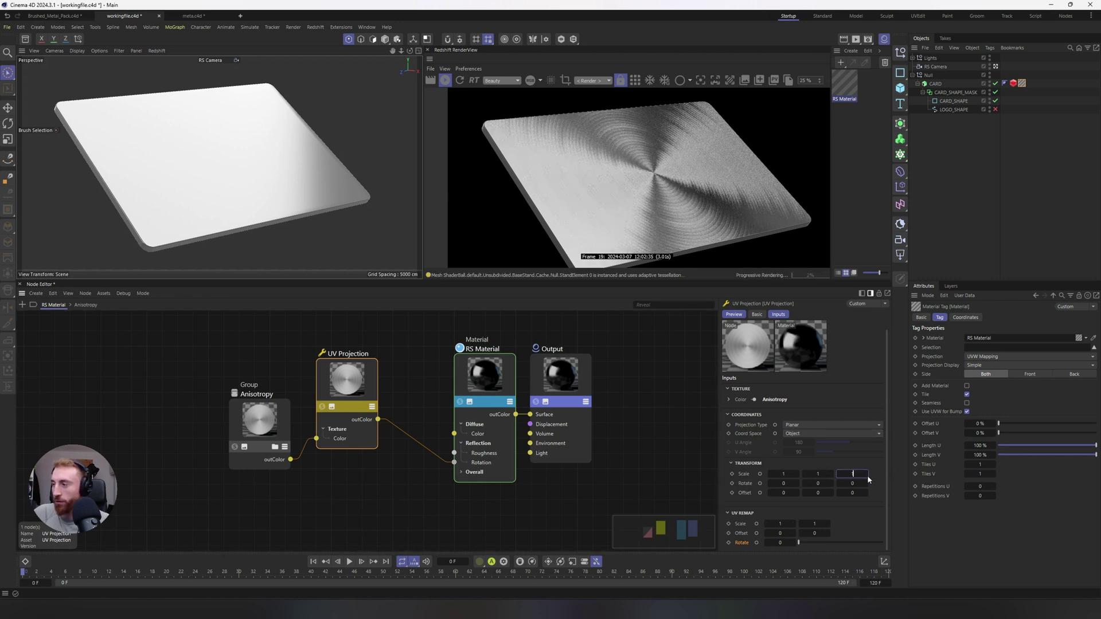
pyautogui.click(817, 533)
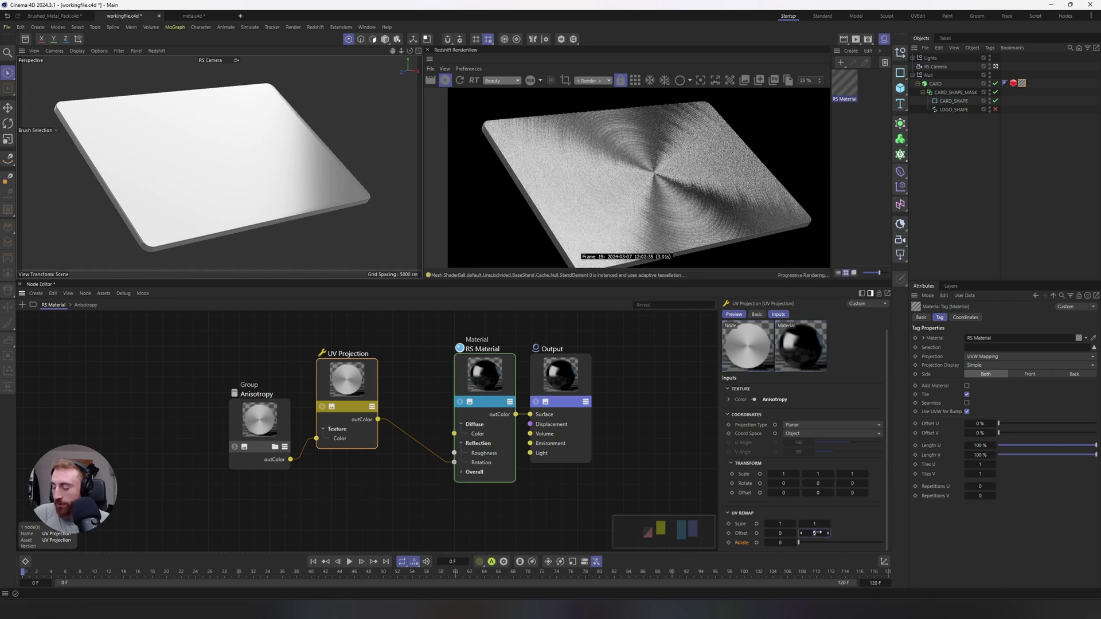
pyautogui.scroll(1, 817, 533)
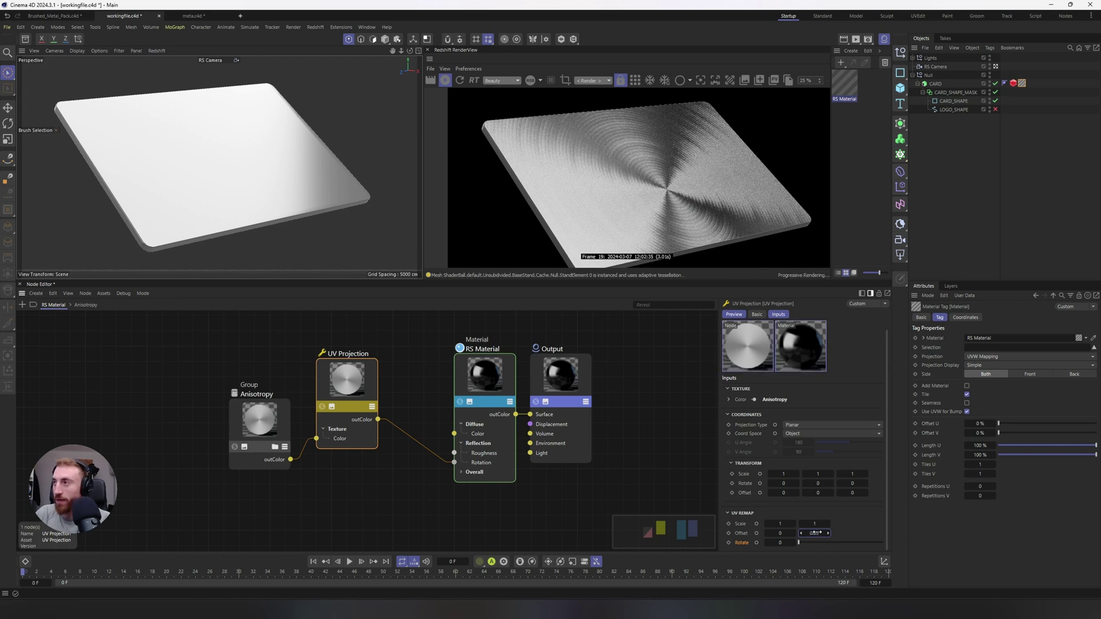
pyautogui.moveTo(818, 533); pyautogui.dragTo(816, 533)
pyautogui.doubleClick(814, 533)
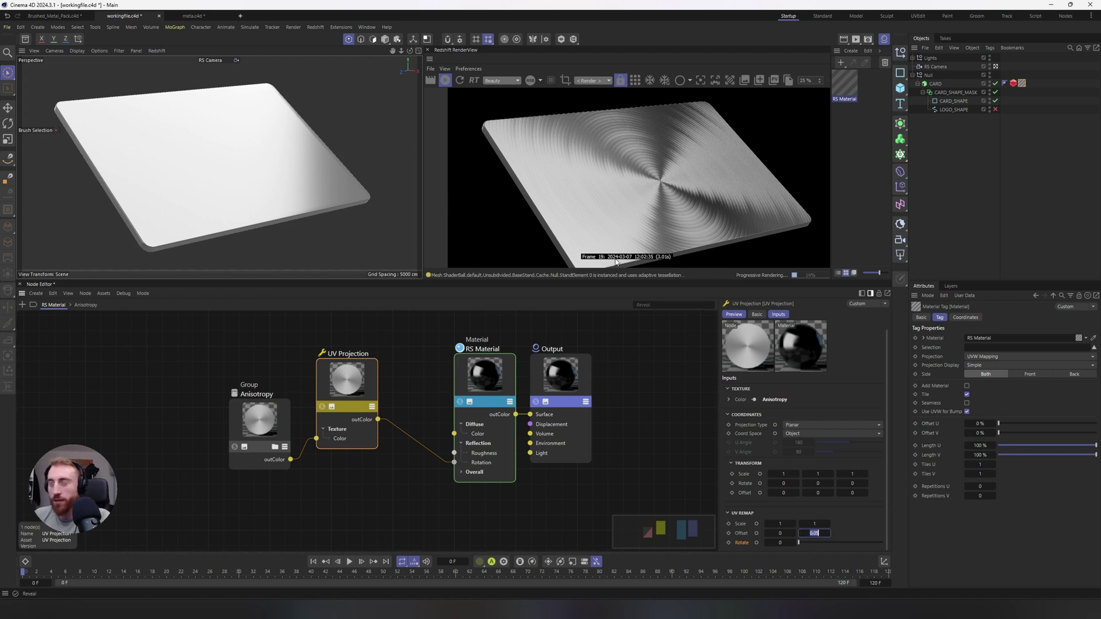
pyautogui.keyDown('alt'); pyautogui.moveTo(234, 158); pyautogui.dragTo(188, 157); pyautogui.keyUp('alt')
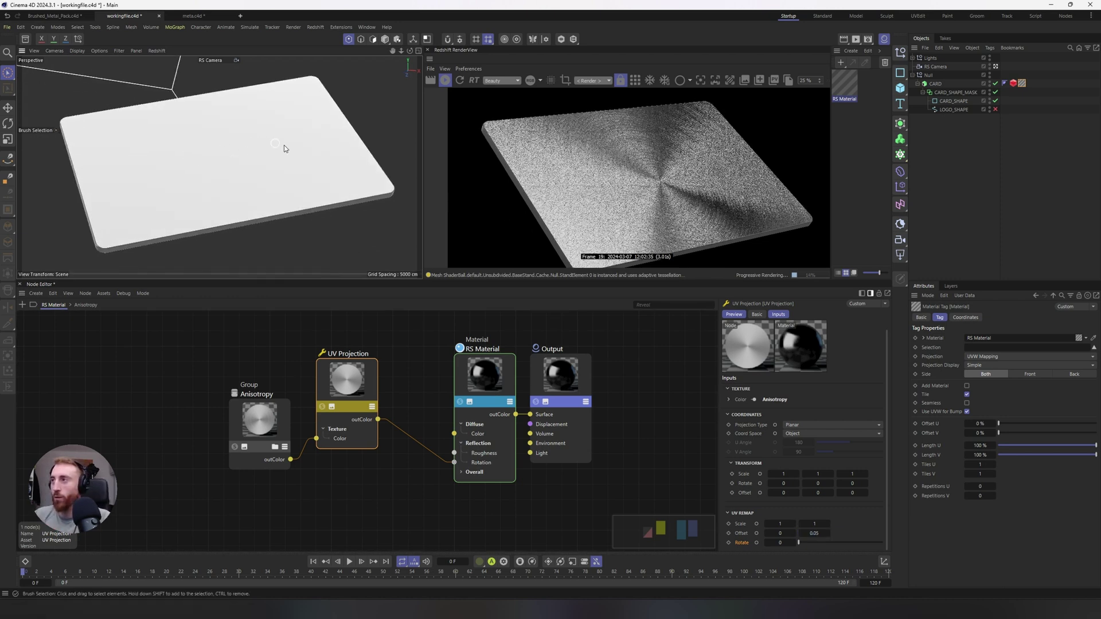
pyautogui.moveTo(272, 157)
pyautogui.keyDown('alt'); pyautogui.mouseDown()
pyautogui.moveTo(266, 143)
pyautogui.moveTo(229, 145)
pyautogui.moveTo(247, 144)
pyautogui.moveTo(267, 175)
pyautogui.moveTo(290, 162)
pyautogui.mouseUp(); pyautogui.keyUp('alt')
# - Set the RS Material's Reflectivity color to pure red (RGB 255, 0, 0)
pyautogui.click(498, 377)
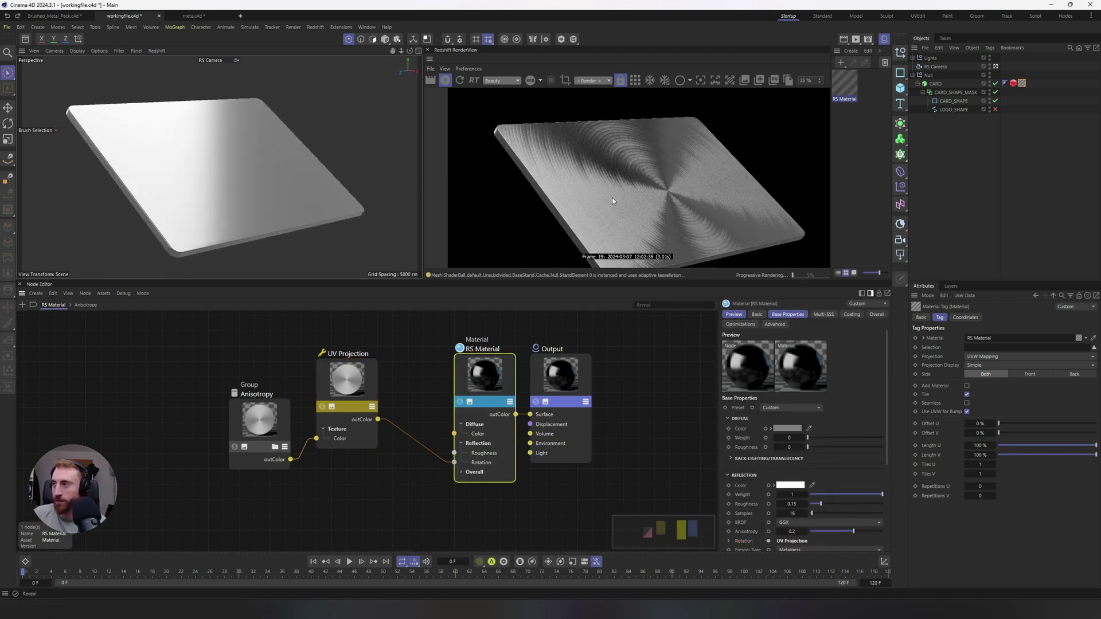
pyautogui.keyDown('alt'); pyautogui.moveTo(291, 201); pyautogui.dragTo(262, 194); pyautogui.keyUp('alt')
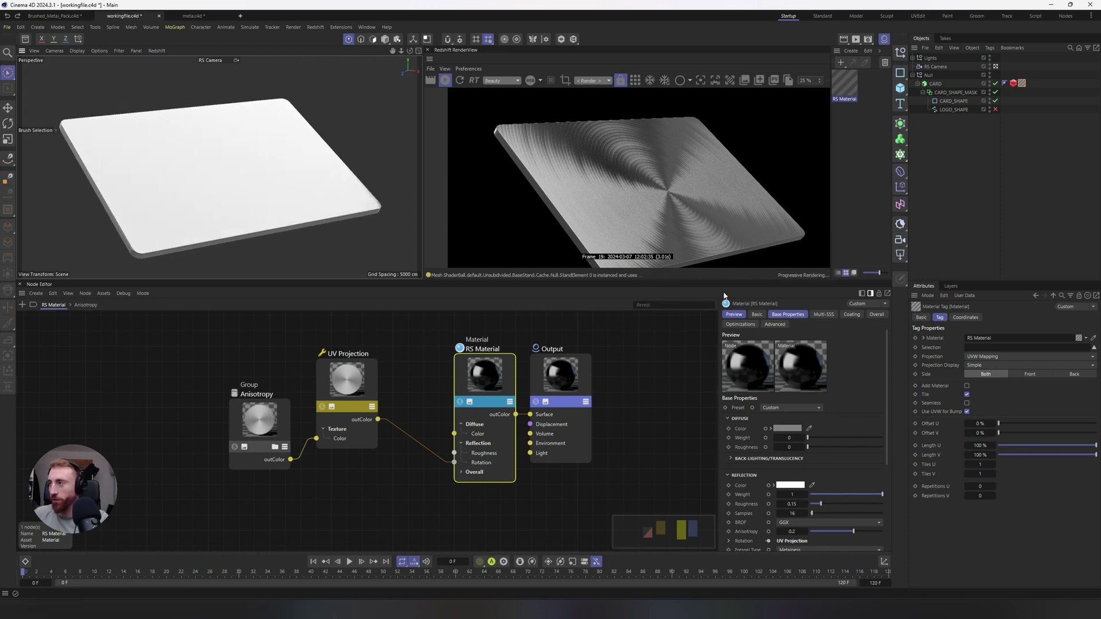
pyautogui.scroll(-4, 750, 481)
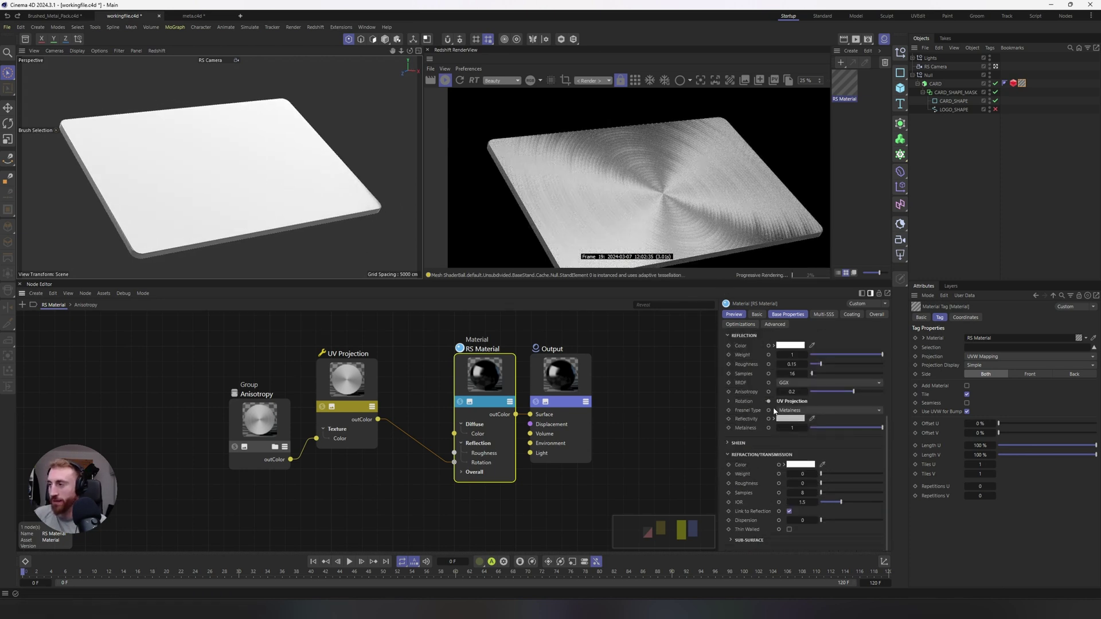
pyautogui.click(790, 418)
pyautogui.click(765, 464)
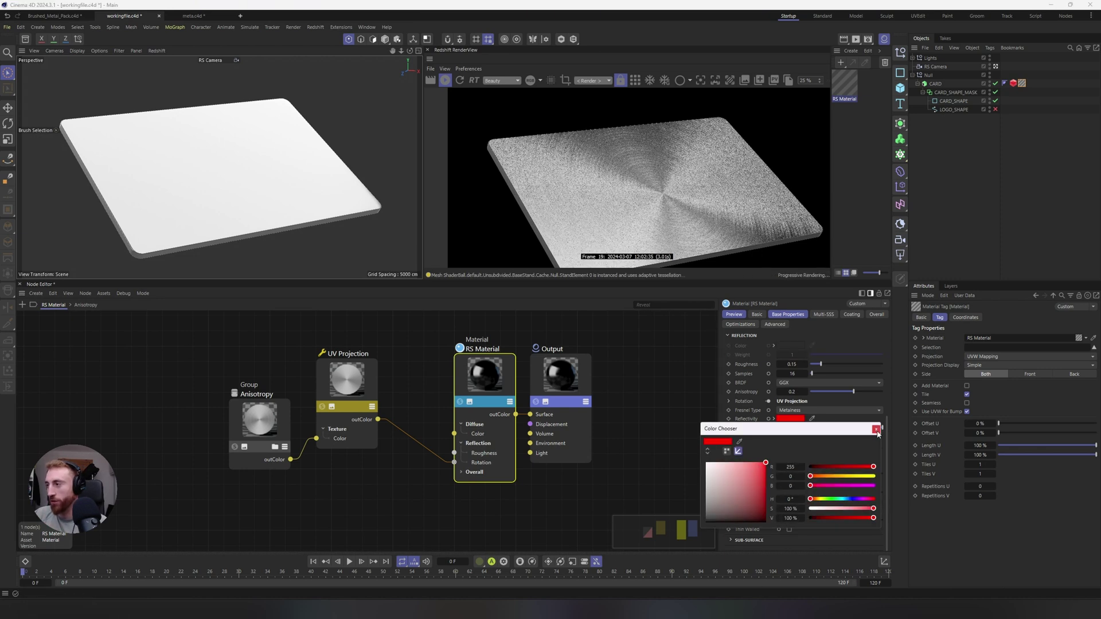
pyautogui.click(875, 429)
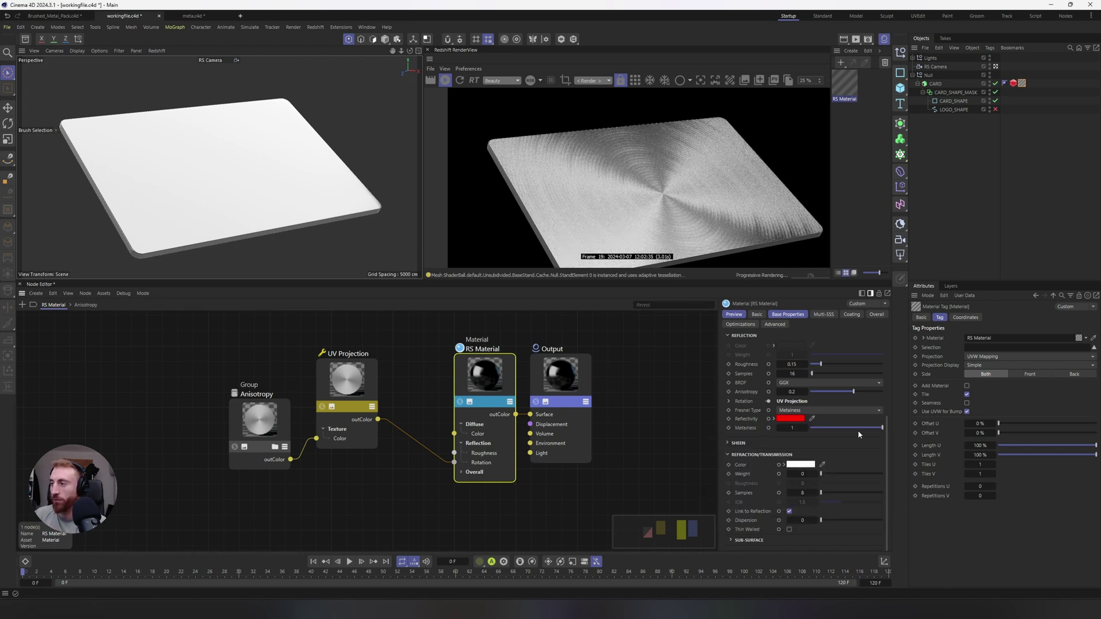
# - Try lower reflection Metalness values on the RS Material and switch its Fresnel Type to Color + Edge Tint
pyautogui.moveTo(872, 427); pyautogui.dragTo(741, 428)
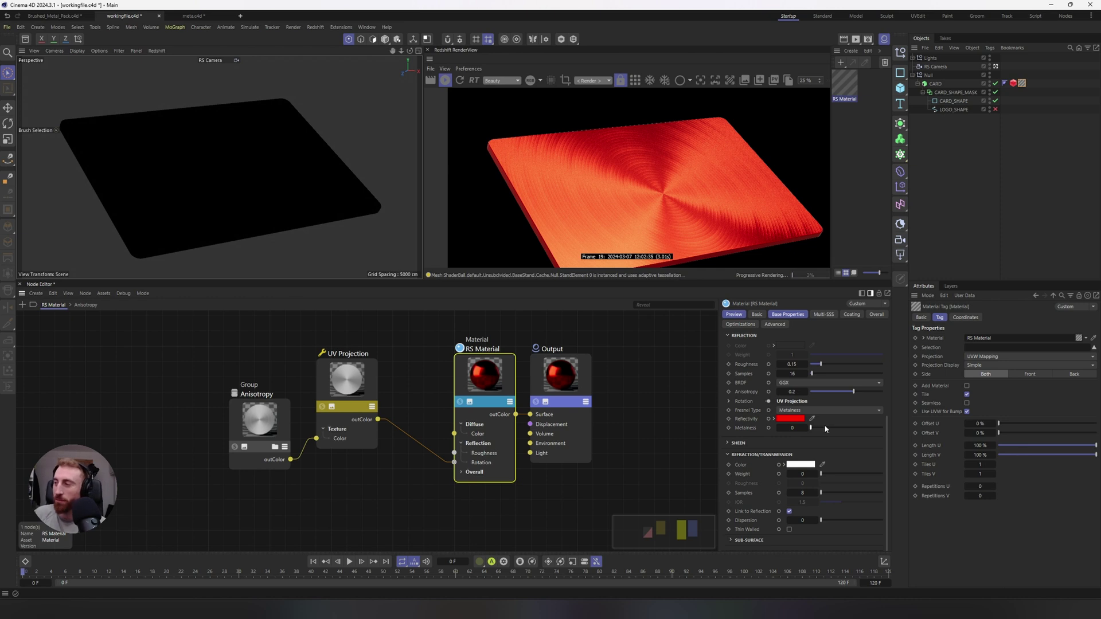
pyautogui.moveTo(826, 429); pyautogui.dragTo(845, 429)
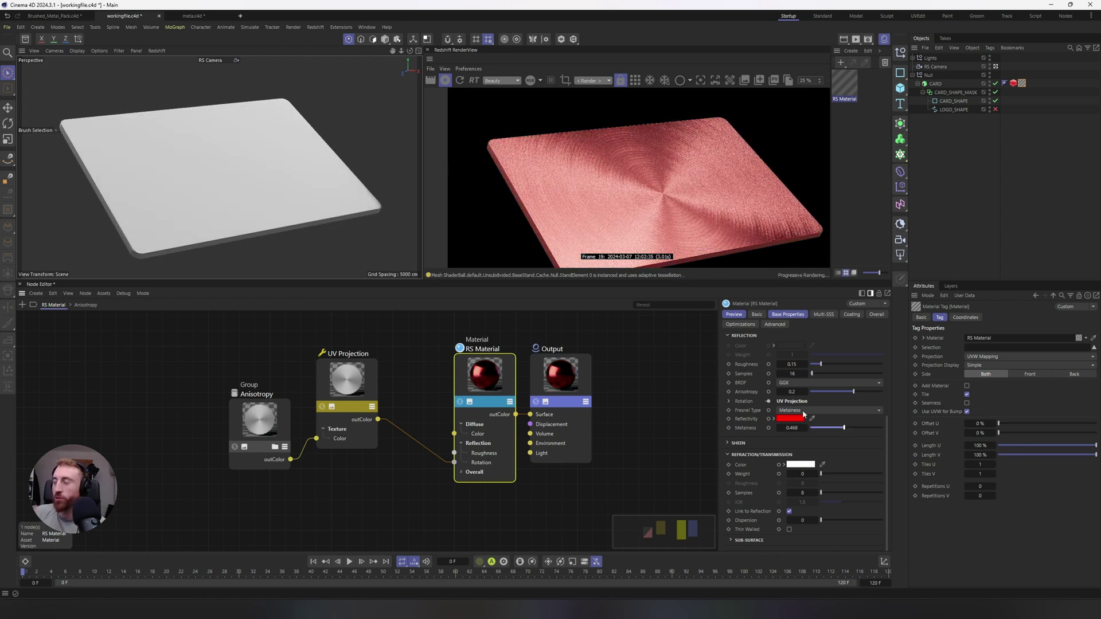
pyautogui.click(803, 411)
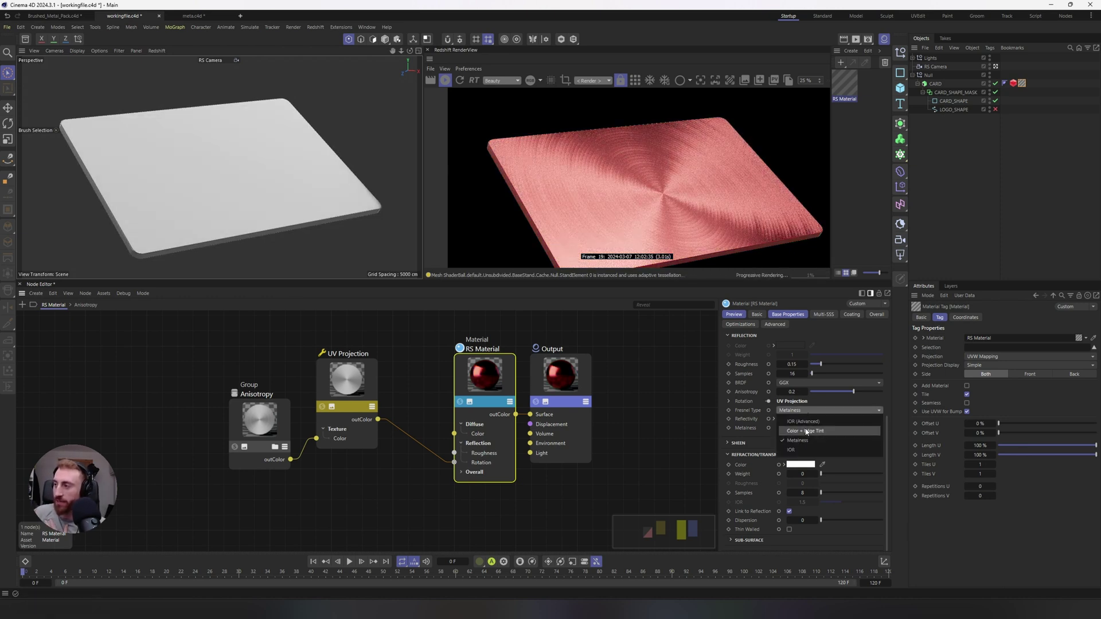
pyautogui.click(807, 431)
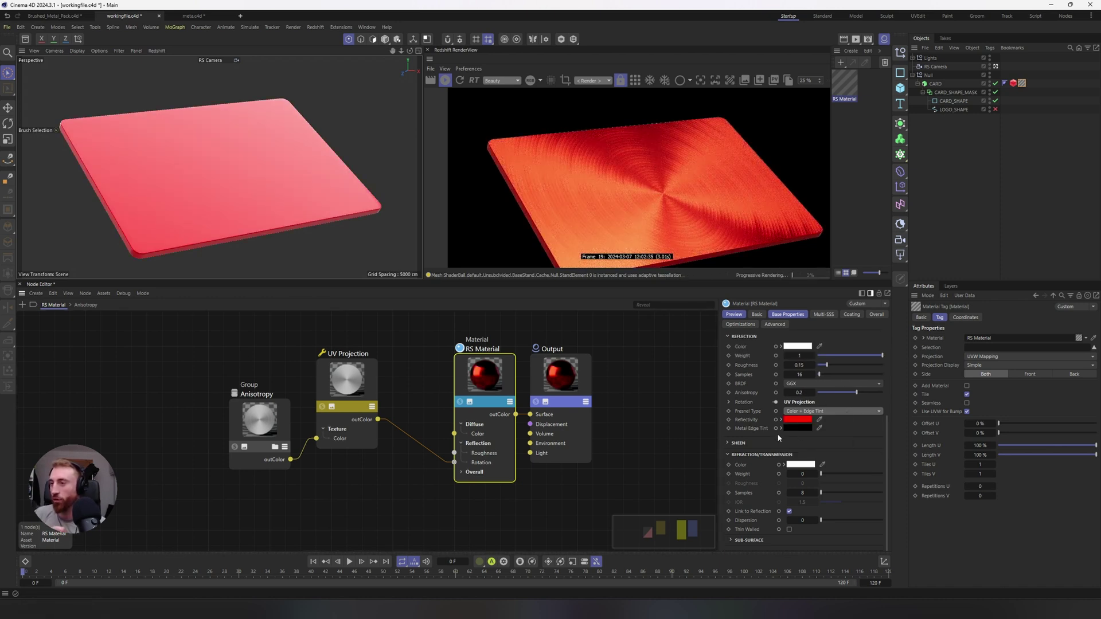
# - Add a Ramp node to the material graph and recolor its black start knot to golden yellow
pyautogui.doubleClick(47, 339)
pyautogui.write('RAM')
pyautogui.click(70, 372)
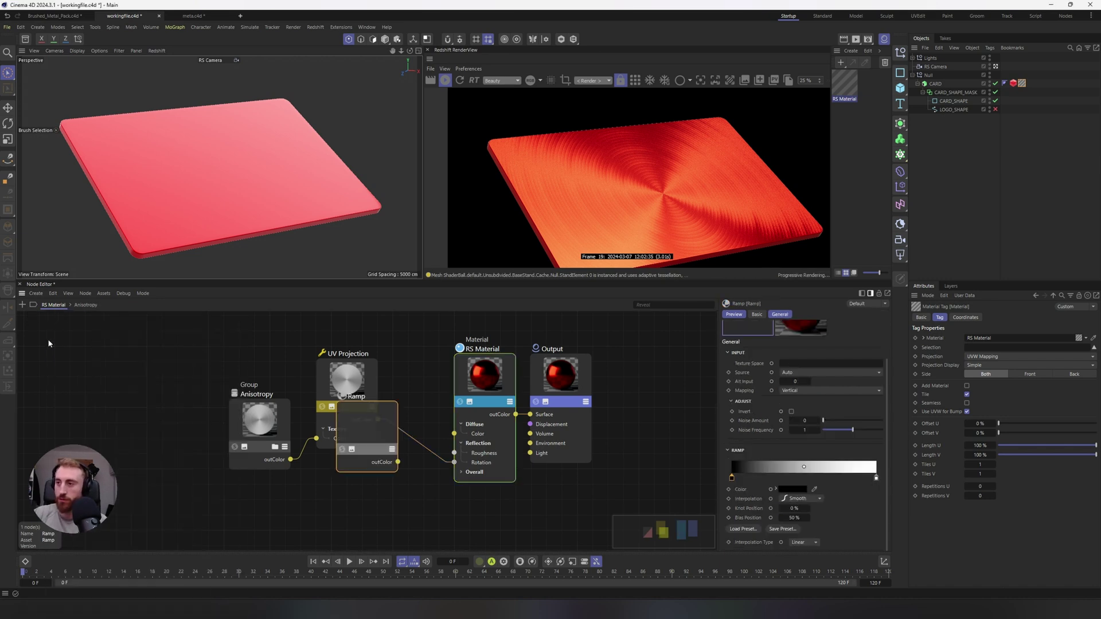
pyautogui.doubleClick(731, 477)
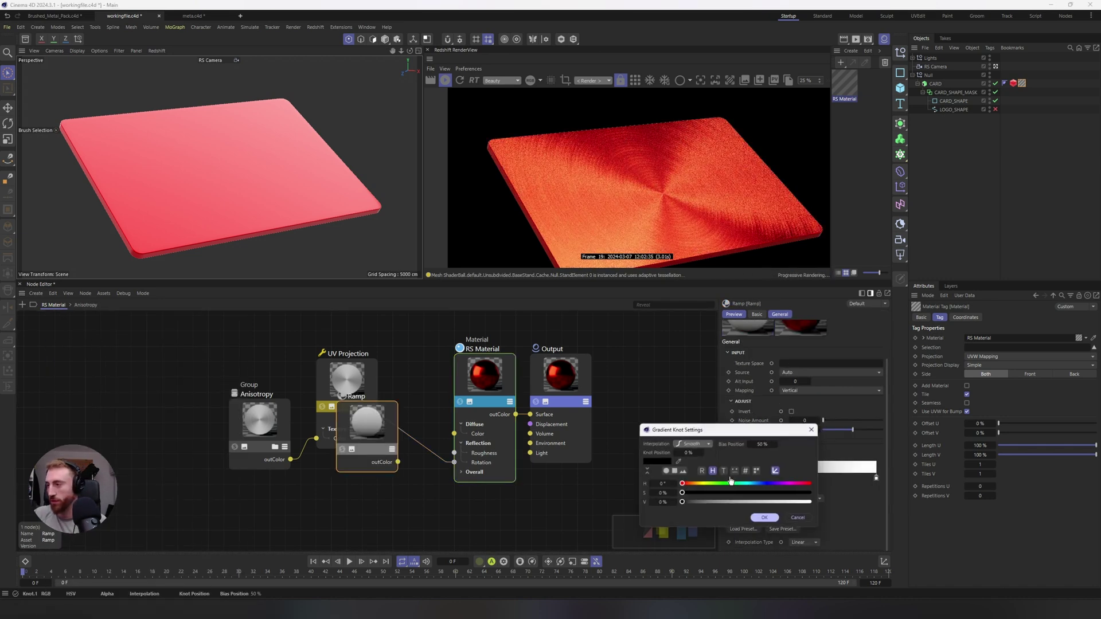
pyautogui.moveTo(691, 485); pyautogui.dragTo(812, 503)
pyautogui.click(790, 494)
pyautogui.click(766, 519)
# - Recolor the Ramp's white end knot to a pale yellow with hue 39° and saturation 59%
pyautogui.click(875, 477)
pyautogui.doubleClick(876, 478)
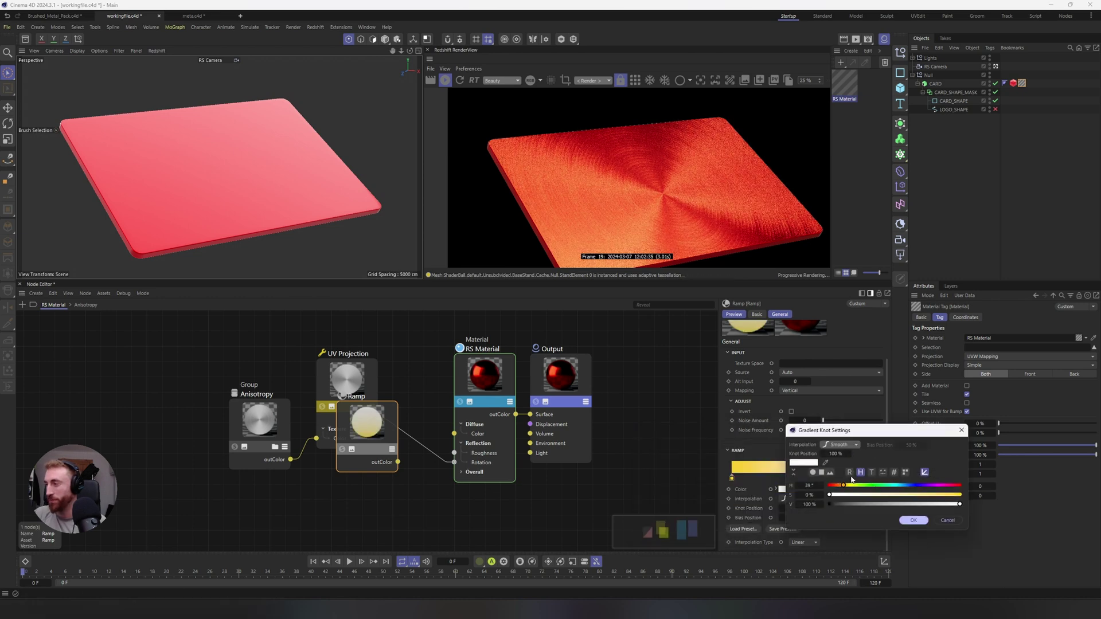
pyautogui.moveTo(912, 498); pyautogui.dragTo(920, 495)
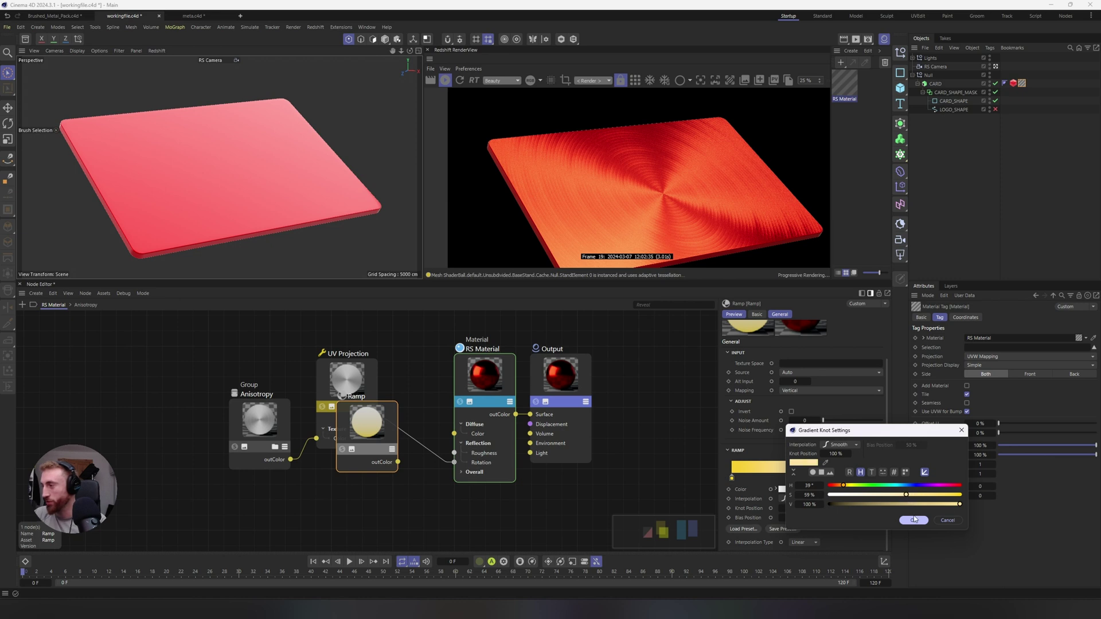
pyautogui.click(914, 520)
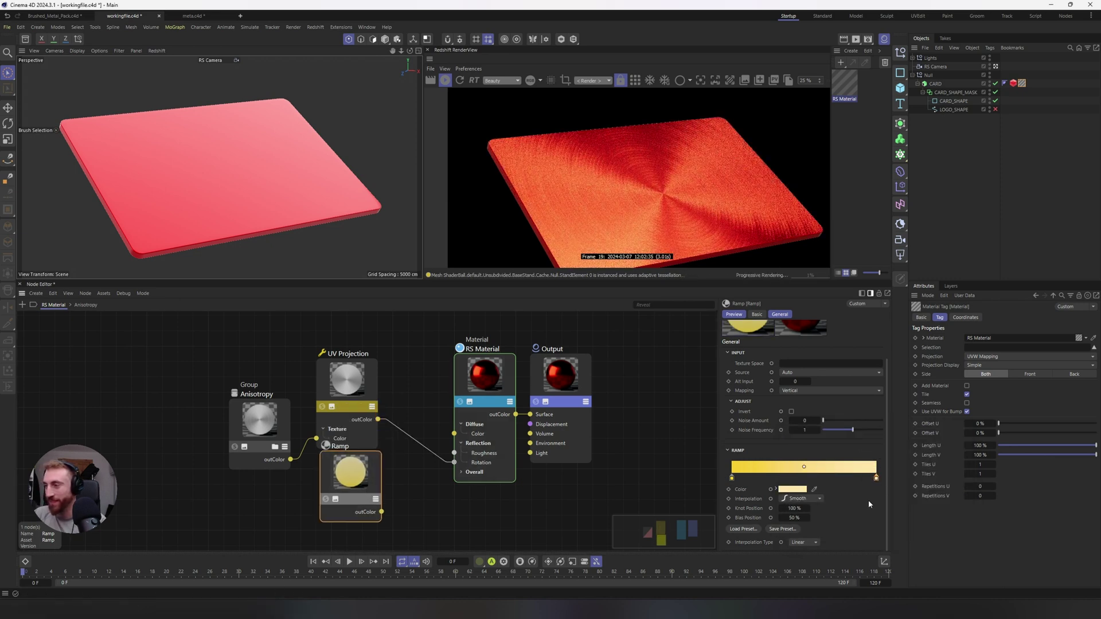
# - Move the Ramp below the UV Projection node and connect its output to the RS Material's reflection Reflectivity
pyautogui.moveTo(377, 501); pyautogui.dragTo(406, 523)
pyautogui.moveTo(420, 489); pyautogui.dragTo(454, 475, button='middle')
pyautogui.moveTo(443, 519); pyautogui.dragTo(504, 398)
pyautogui.write('ref')
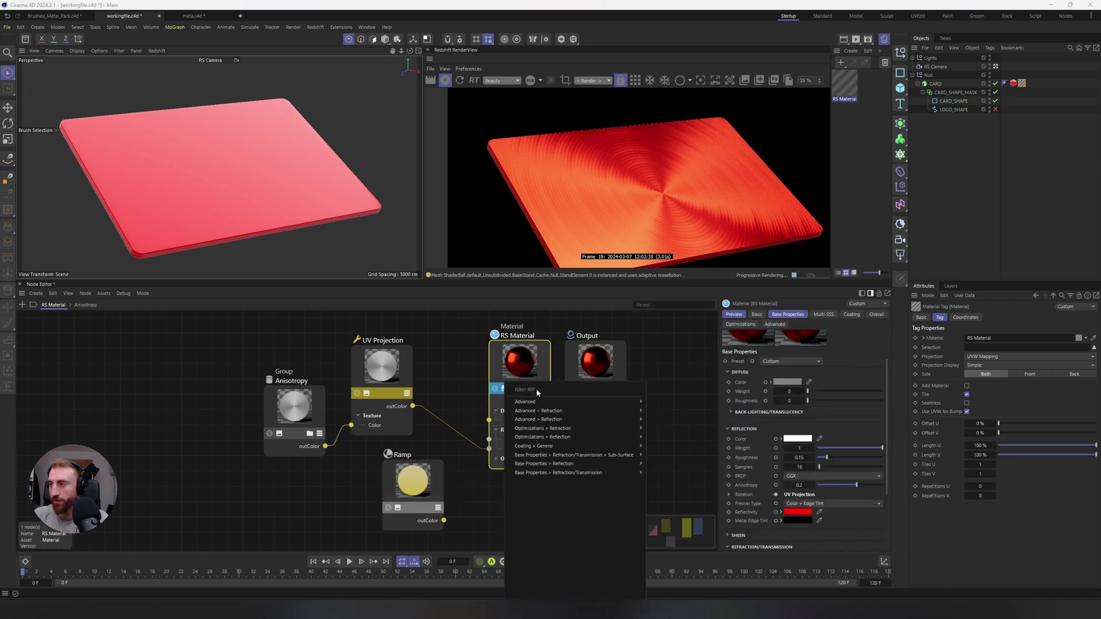
pyautogui.write('lect')
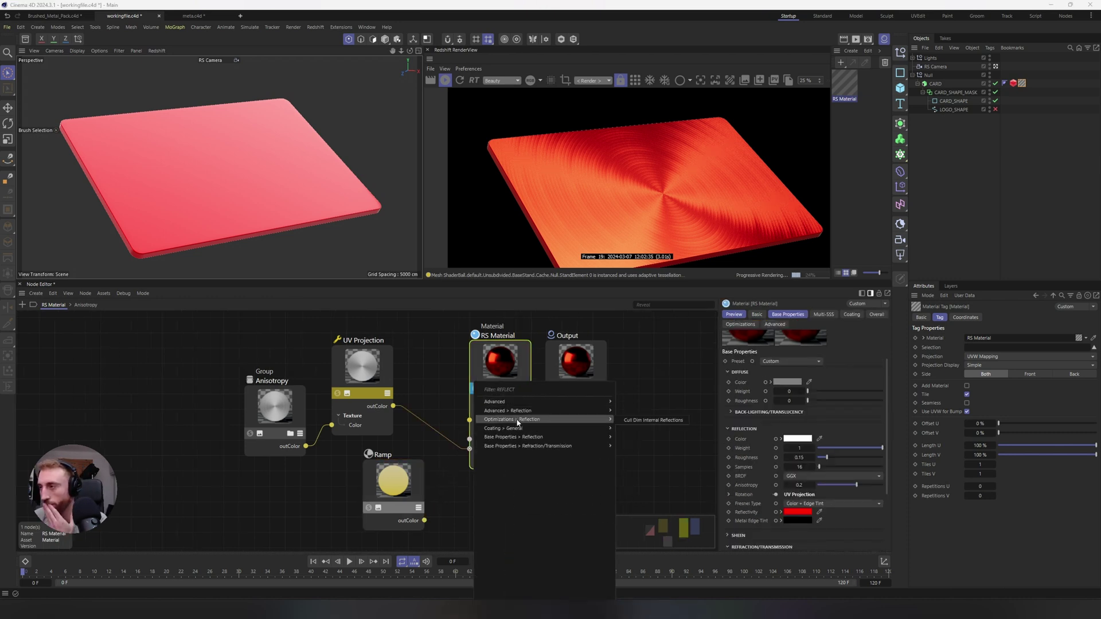
pyautogui.moveTo(517, 437)
pyautogui.click(636, 437)
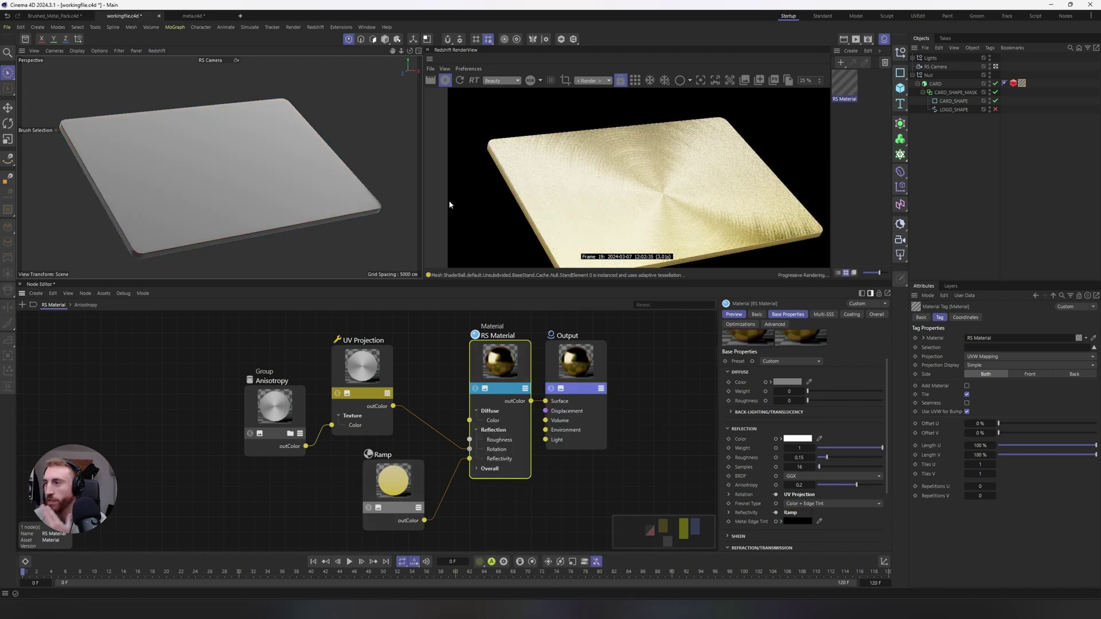
# - Move the Ramp node aside and set the RS Material's Metal Edge Tint to a near-black grey (RGB 7, 7, 7)
pyautogui.moveTo(394, 528); pyautogui.dragTo(347, 455)
pyautogui.click(523, 406)
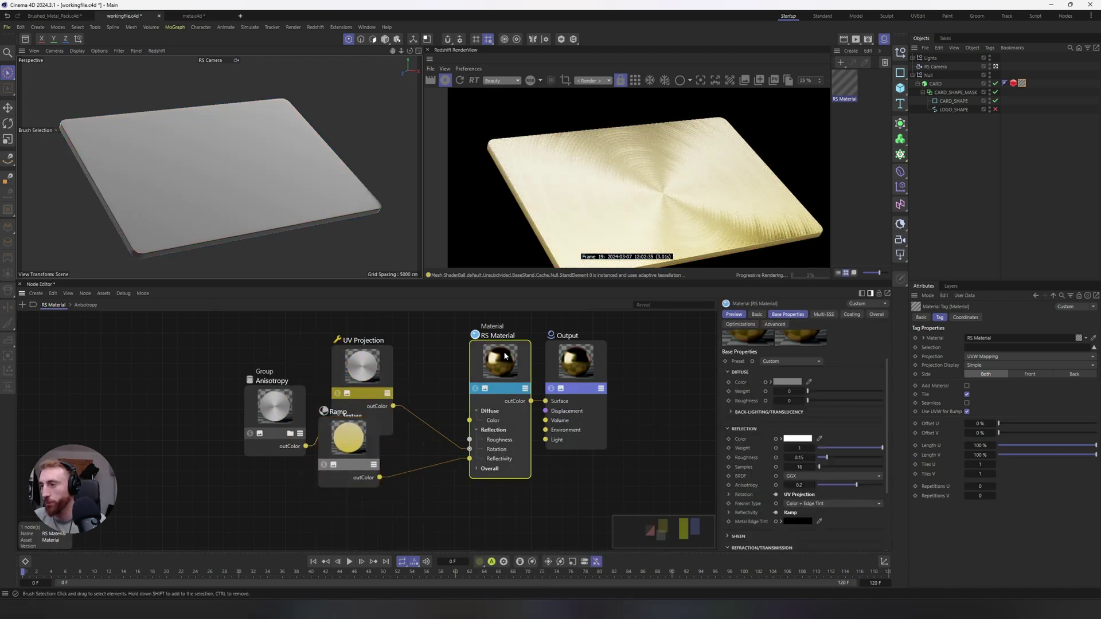
pyautogui.click(802, 522)
pyautogui.moveTo(725, 556); pyautogui.dragTo(714, 591)
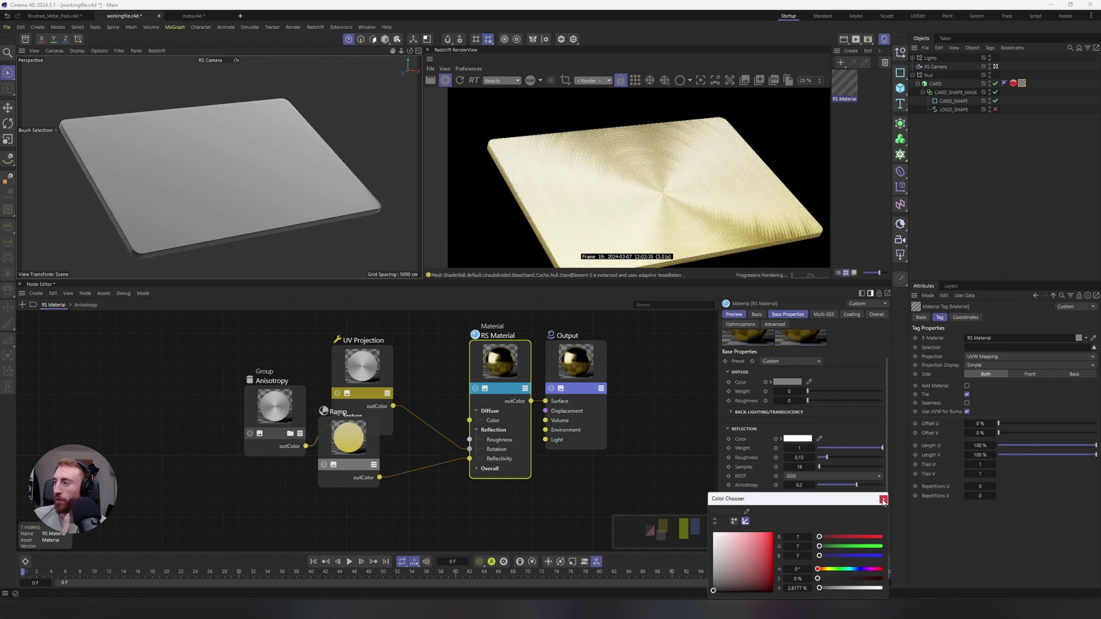
pyautogui.click(883, 499)
# - Disconnect the Ramp from Reflectivity and set the RS Material's Fresnel Type back to Metalness with a Metalness of 1
pyautogui.doubleClick(421, 468)
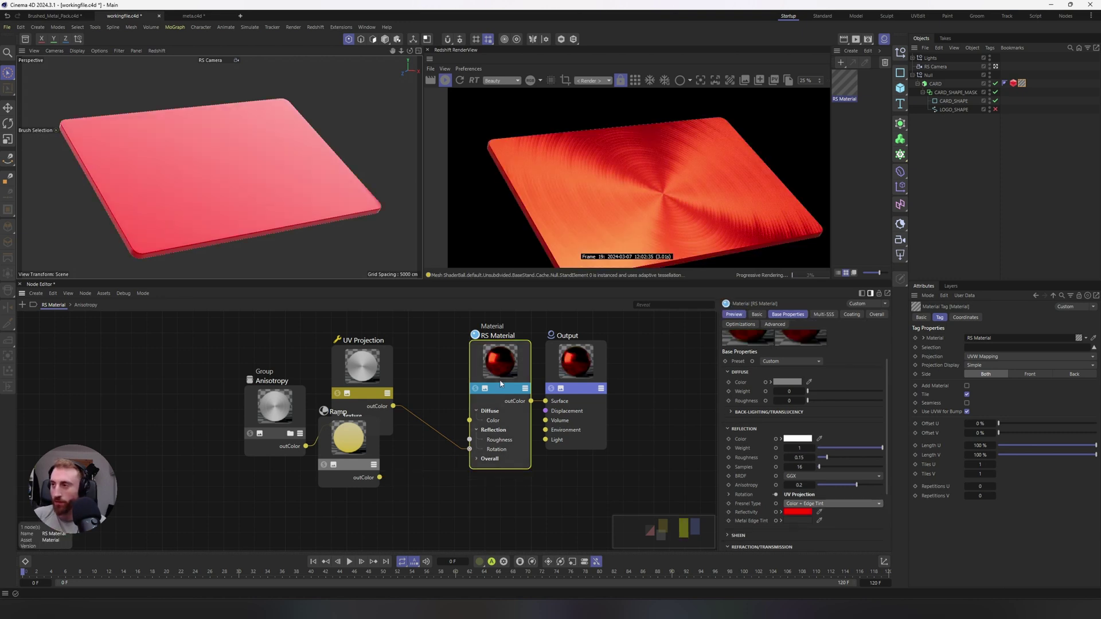
pyautogui.click(836, 505)
pyautogui.click(827, 537)
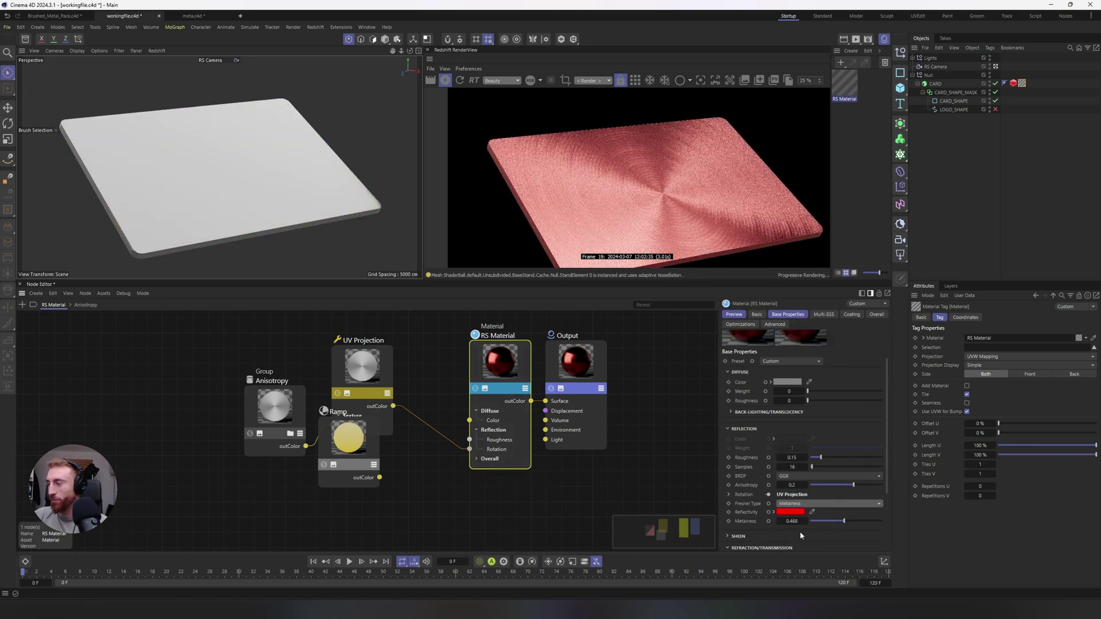
pyautogui.moveTo(842, 520); pyautogui.dragTo(820, 524)
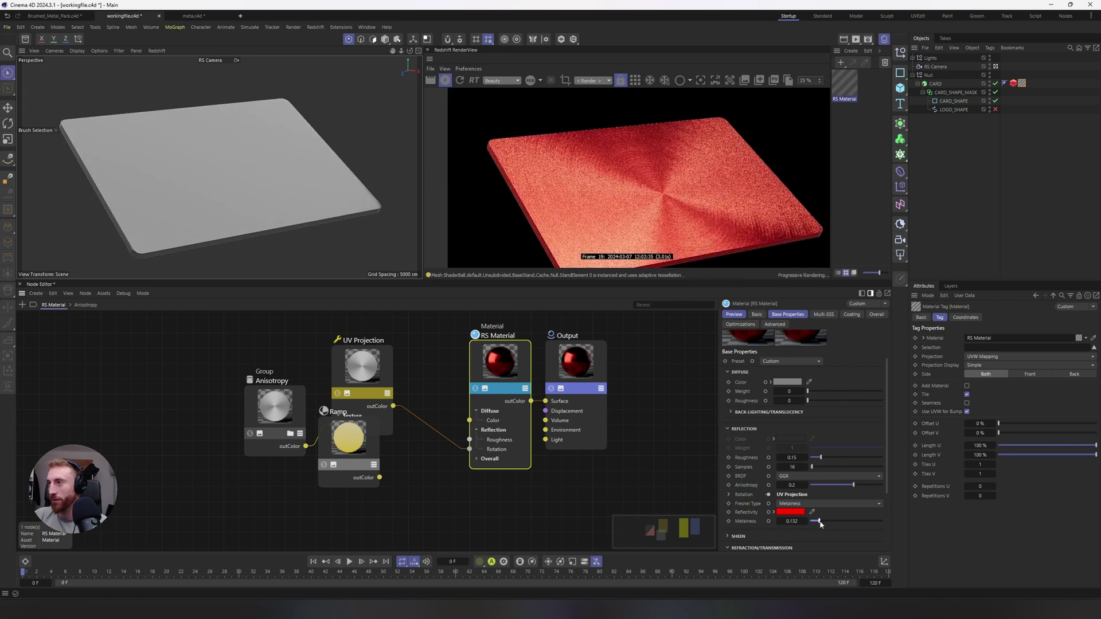
pyautogui.moveTo(819, 521); pyautogui.dragTo(887, 522)
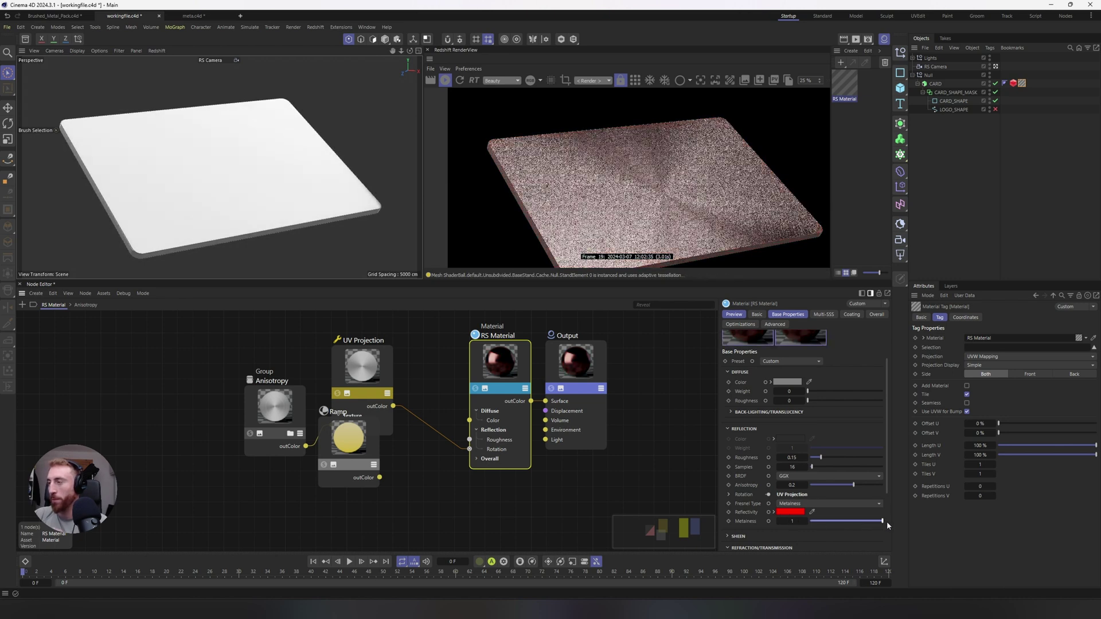